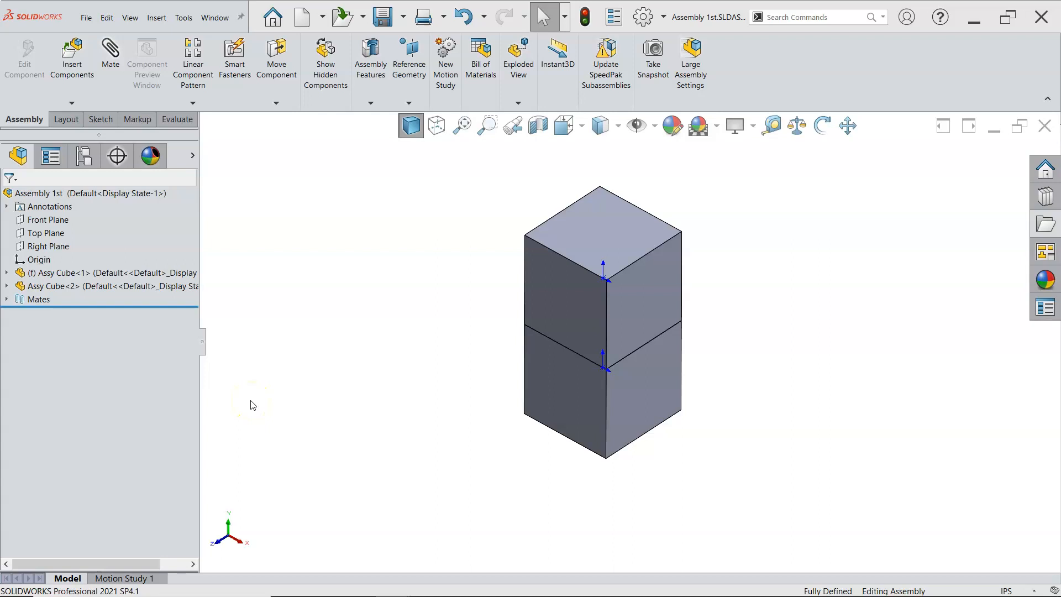
Insert another Assy Cube part into the assembly from the File Explorer task pane, placing it beside the stacked cubes
click(276, 405)
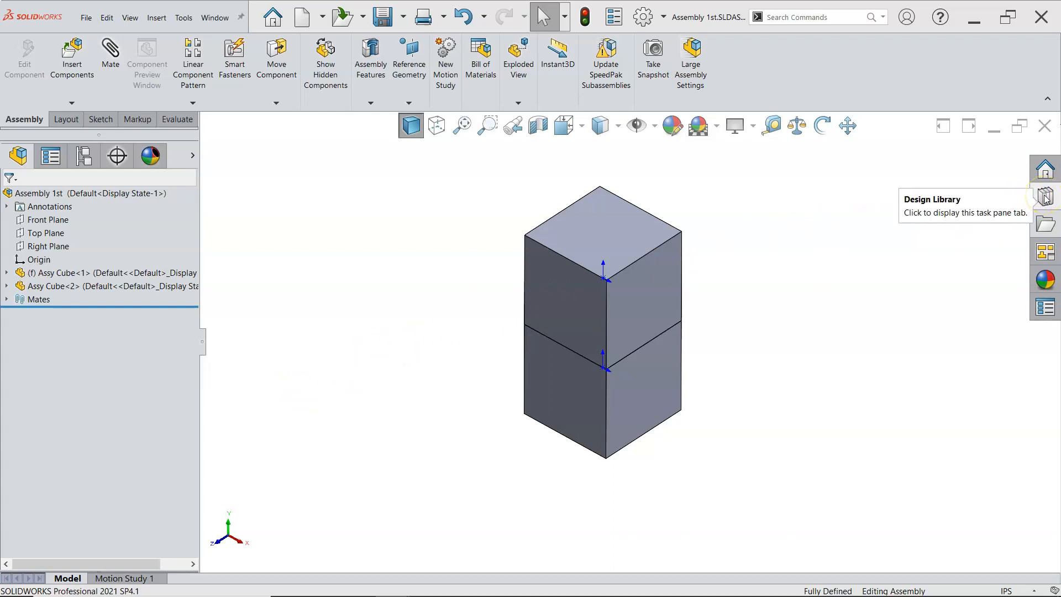
click(1045, 224)
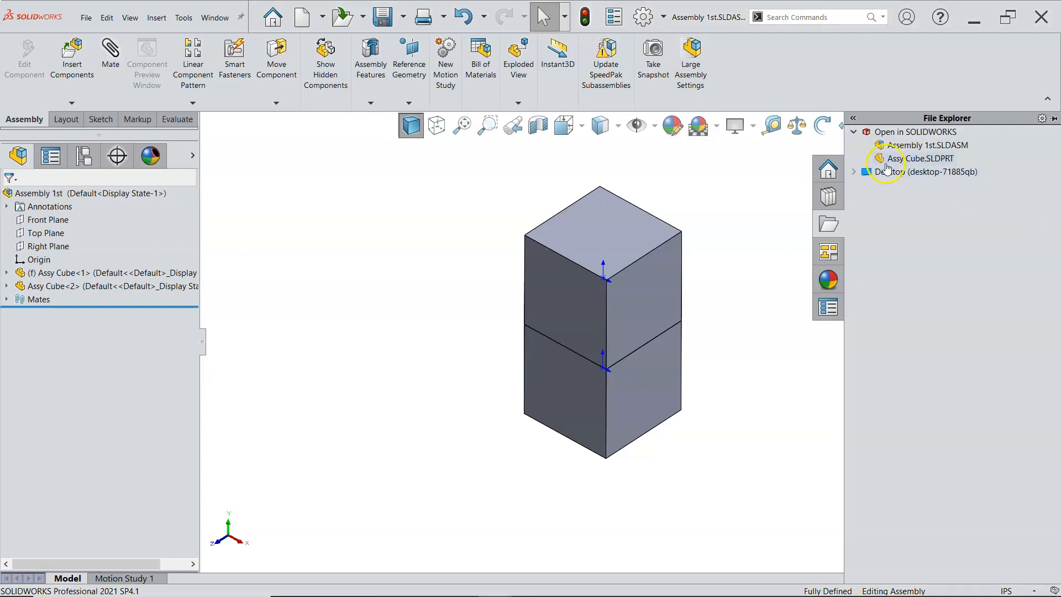
drag(898, 159, 771, 247)
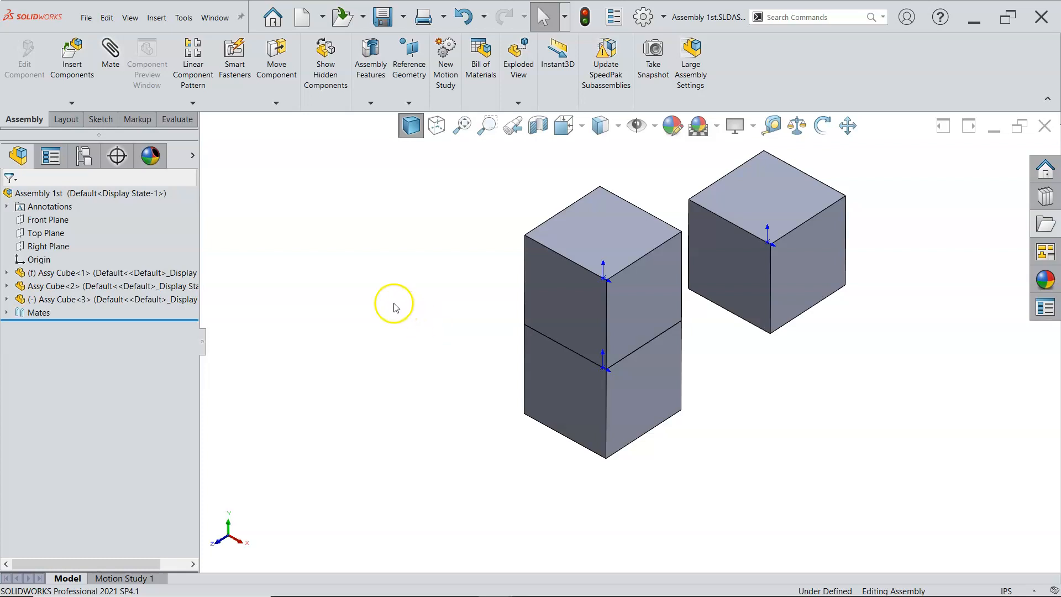
Hide the first two Assy Cube components so only the new cube remains visible
click(193, 155)
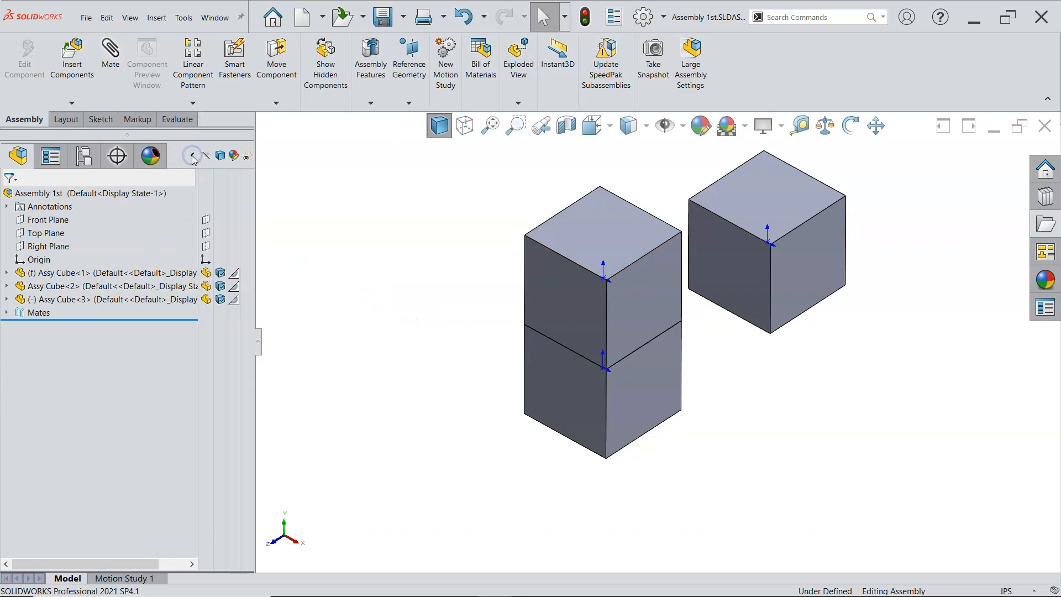
click(205, 274)
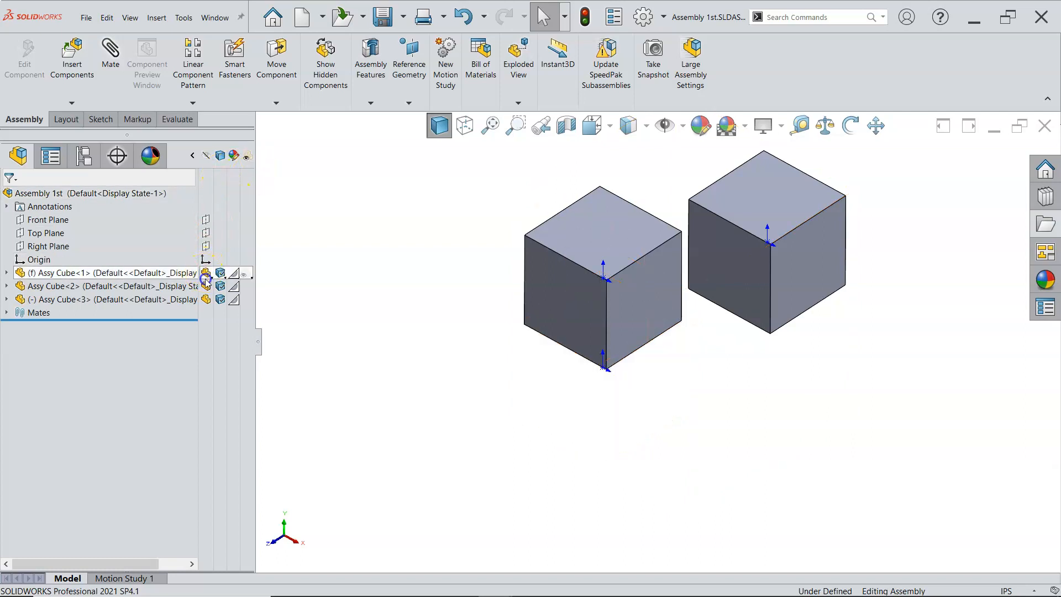
click(205, 286)
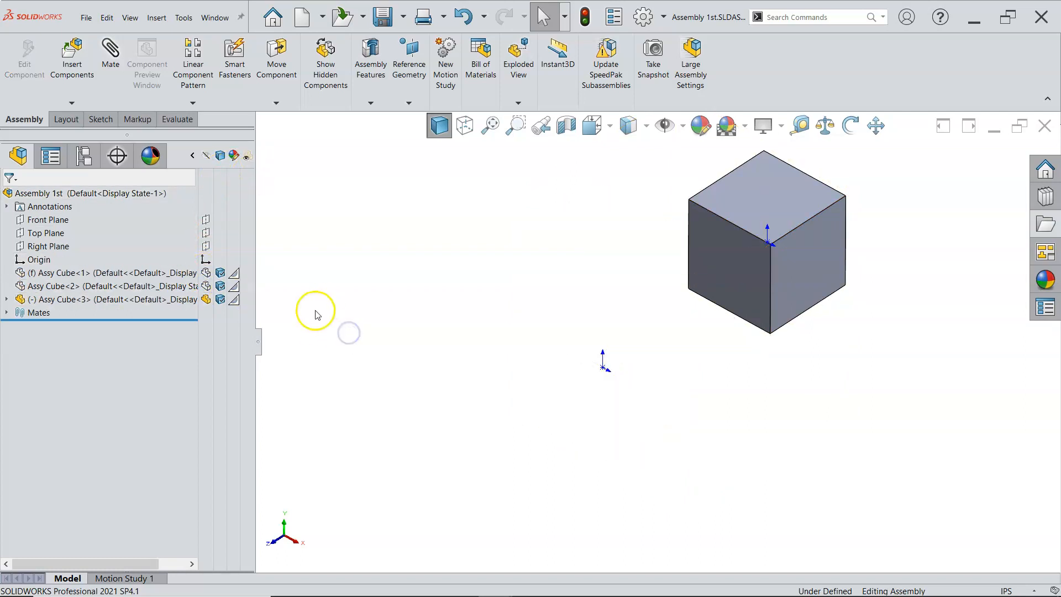
Mate the new cube's Front Plane coincident with the assembly's Front Plane
click(7, 300)
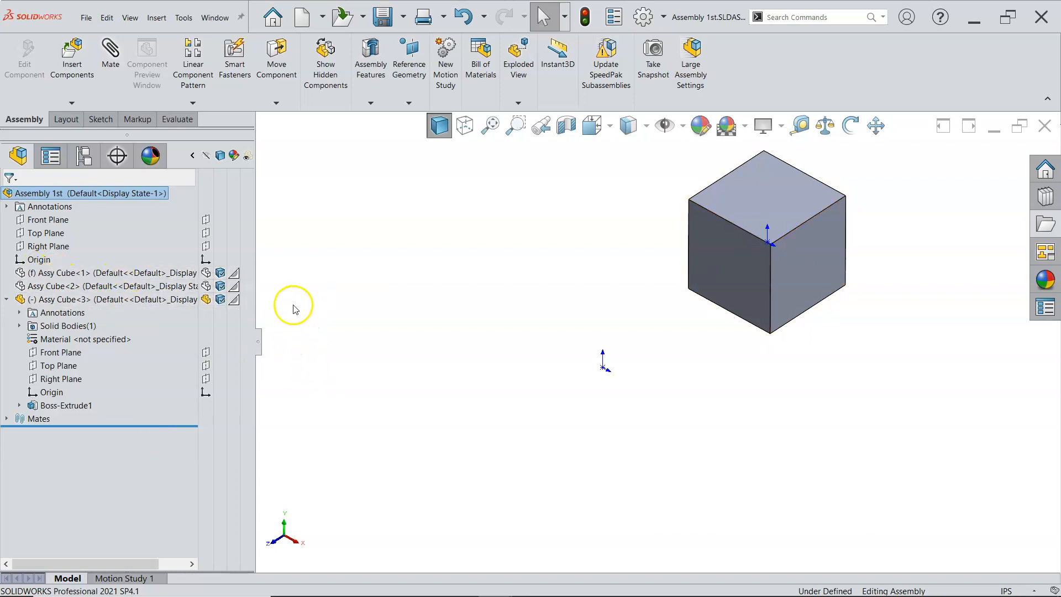
click(50, 220)
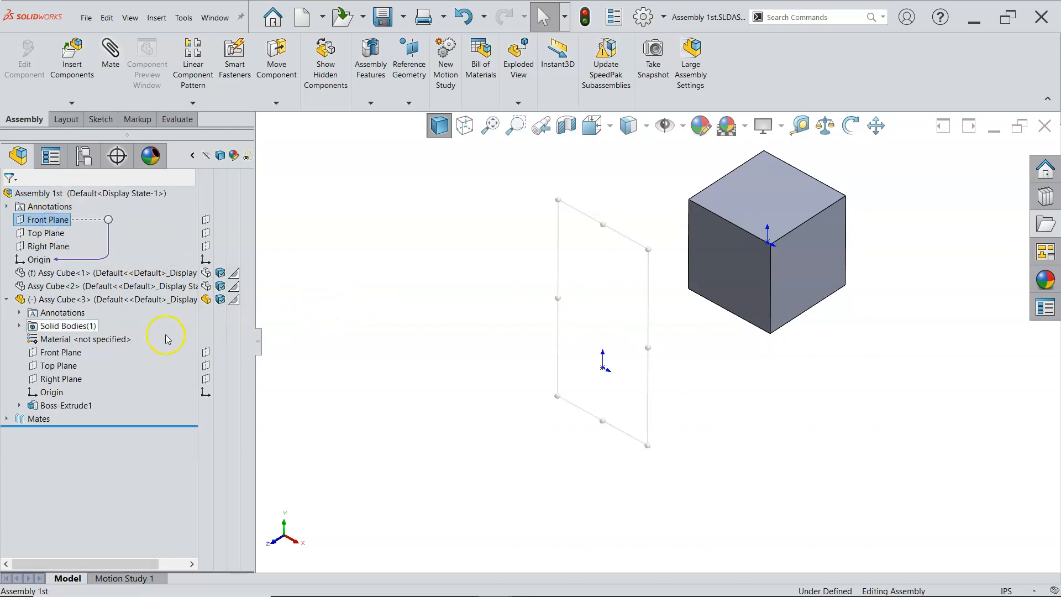
ctrl+click(79, 354)
click(86, 359)
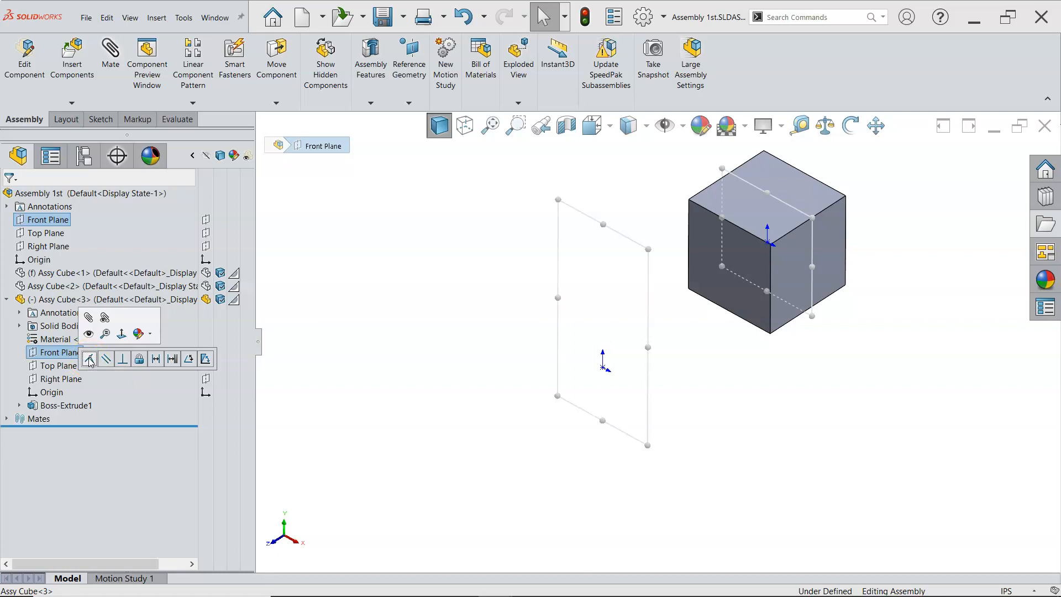
click(90, 359)
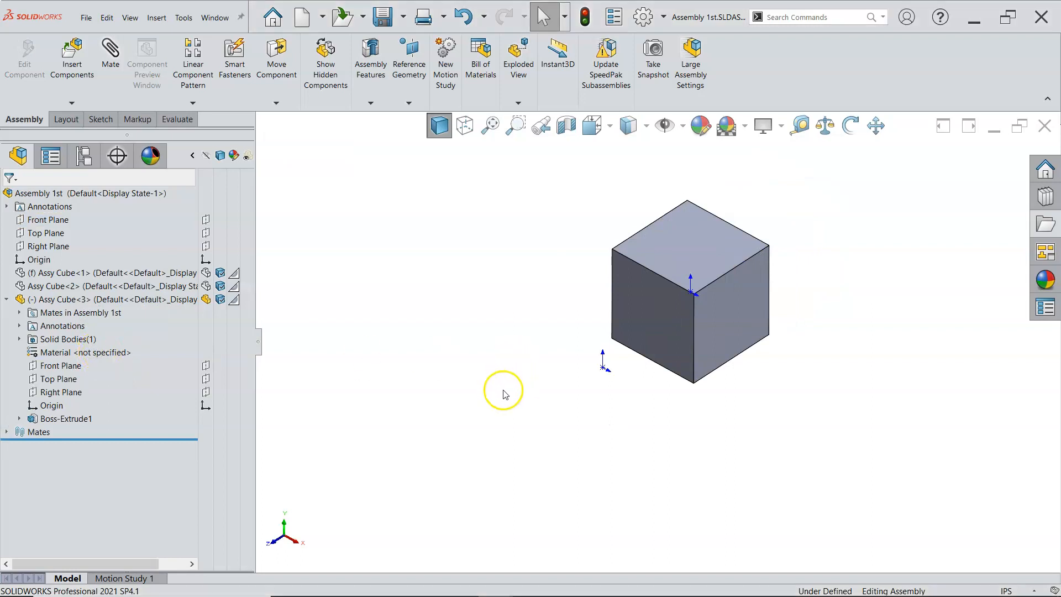
Drag the new cube in isometric, front and top views to test how it can still move
mouse_move(697, 290)
mouse_down()
mouse_move(735, 359)
mouse_move(526, 294)
mouse_move(772, 268)
mouse_move(627, 291)
mouse_move(585, 324)
mouse_move(800, 339)
mouse_move(671, 279)
mouse_move(625, 315)
mouse_move(708, 277)
mouse_up()
key(Escape)
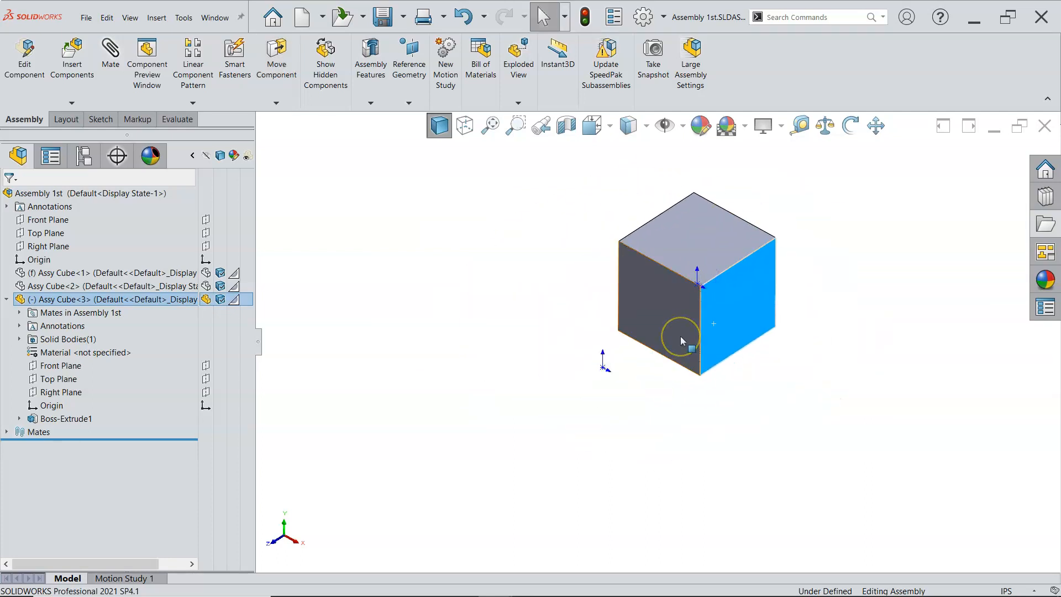
key(ctrl+1)
scroll(691, 335, up, 6)
drag(696, 343, 589, 360)
key(ctrl+5)
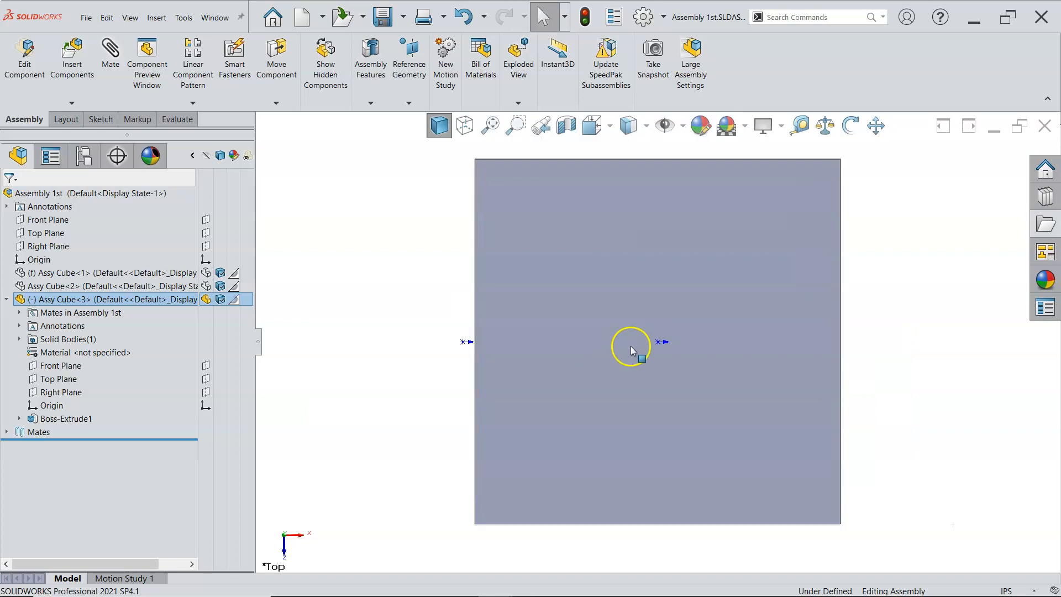
scroll(631, 346, up, 6)
mouse_move(660, 340)
mouse_down()
mouse_move(664, 283)
mouse_move(620, 315)
mouse_move(740, 381)
mouse_move(879, 348)
mouse_move(538, 328)
mouse_move(601, 355)
mouse_move(637, 298)
mouse_move(652, 351)
mouse_up()
key(Escape)
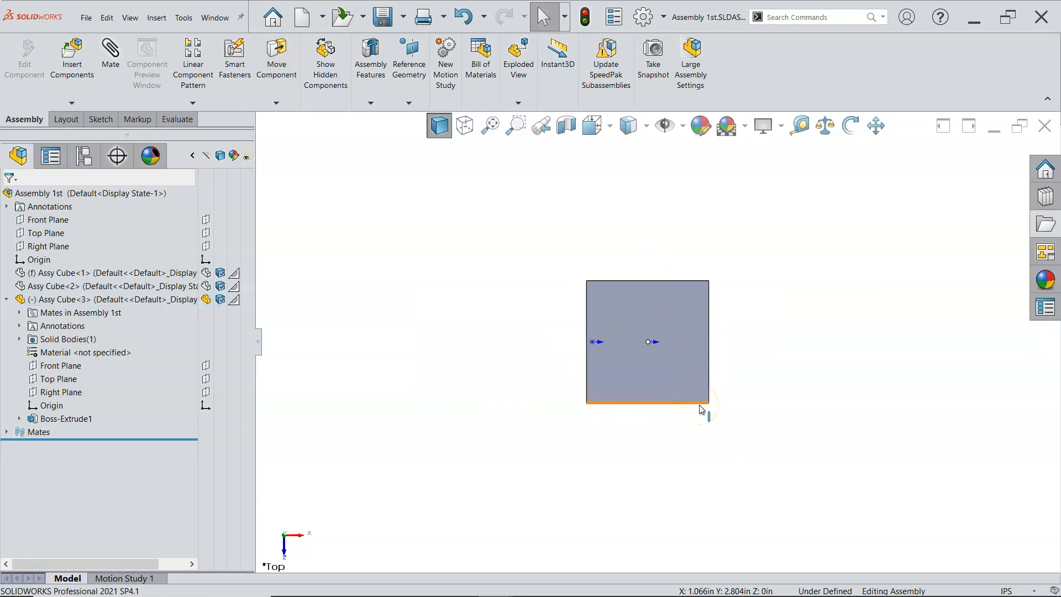
key(ctrl+7)
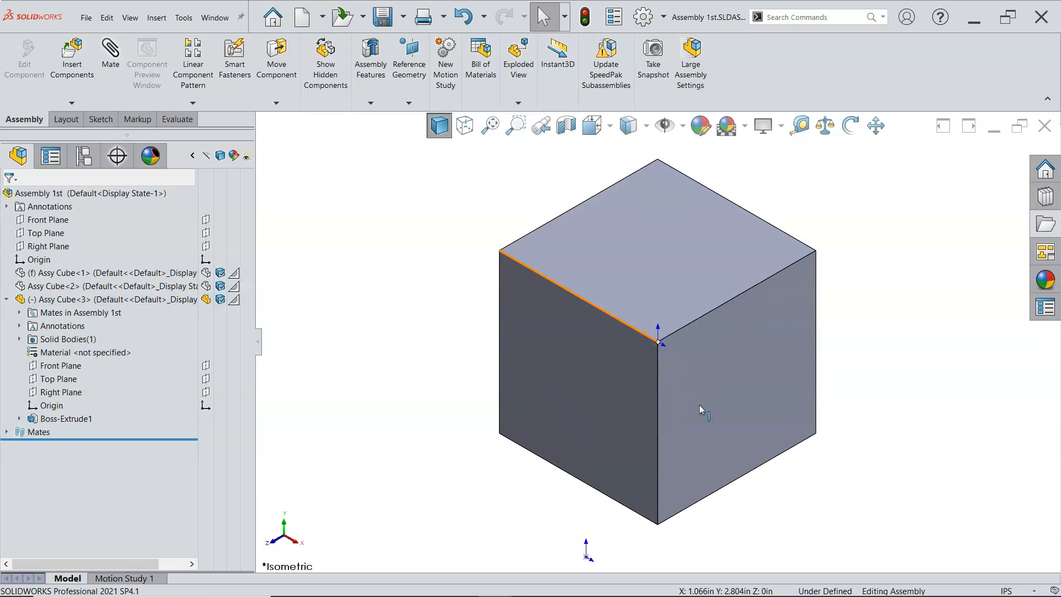
scroll(698, 404, up, 3)
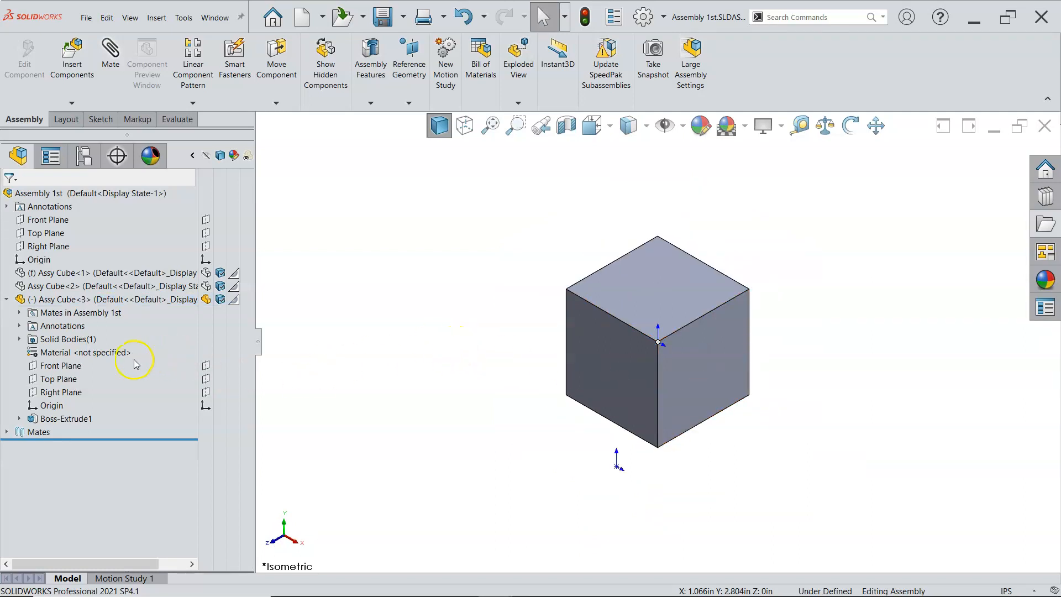
Mate the new cube's Top Plane coincident with the assembly's Top Plane
click(48, 232)
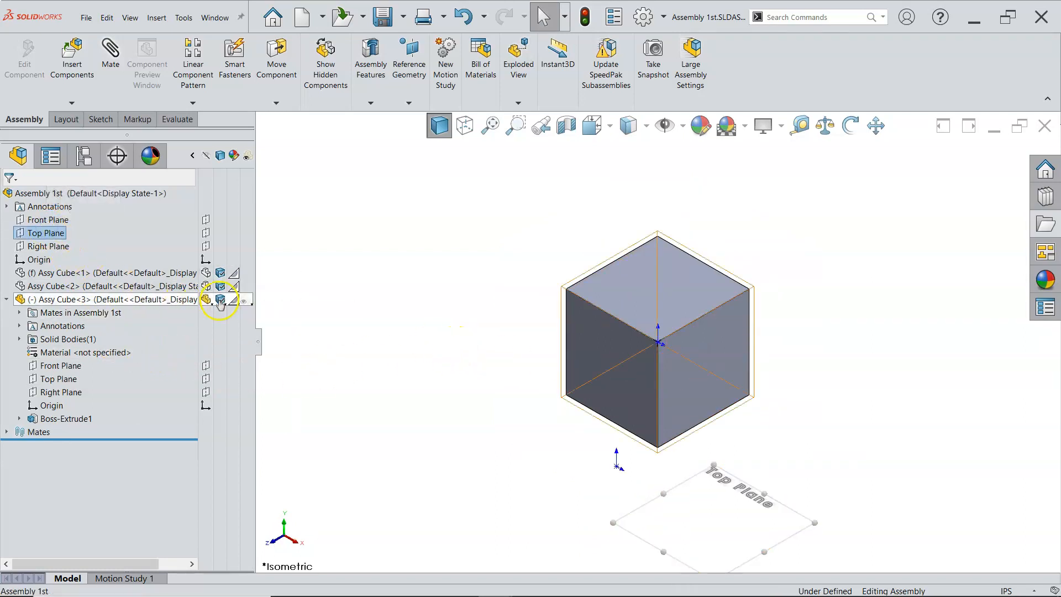
ctrl+click(58, 379)
click(78, 386)
scroll(549, 436, up, 5)
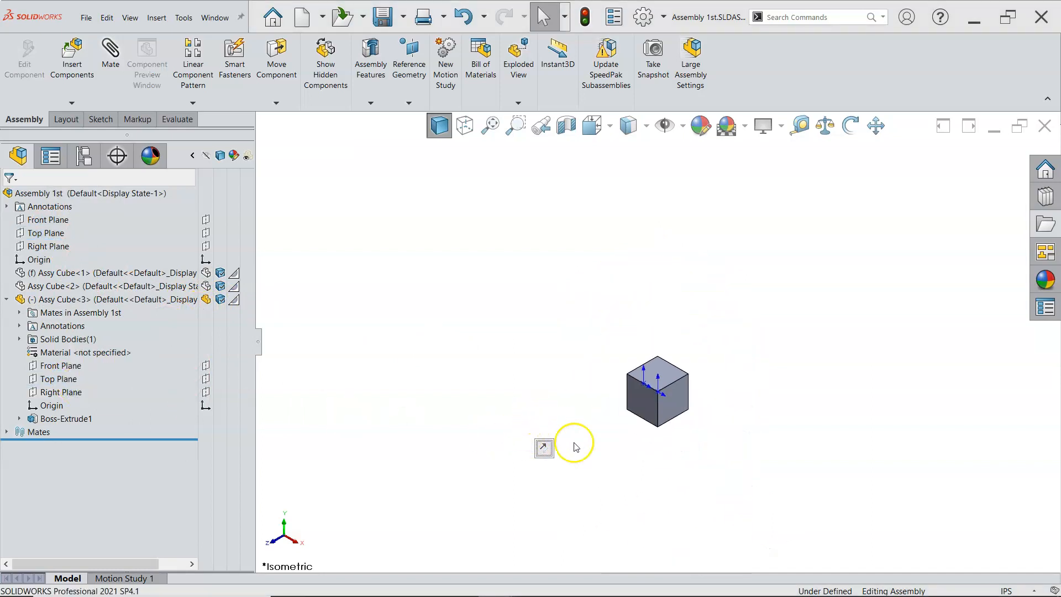
scroll(672, 407, down, 5)
Drag the new cube to test its remaining freedom of movement
click(689, 327)
drag(690, 327, 735, 283)
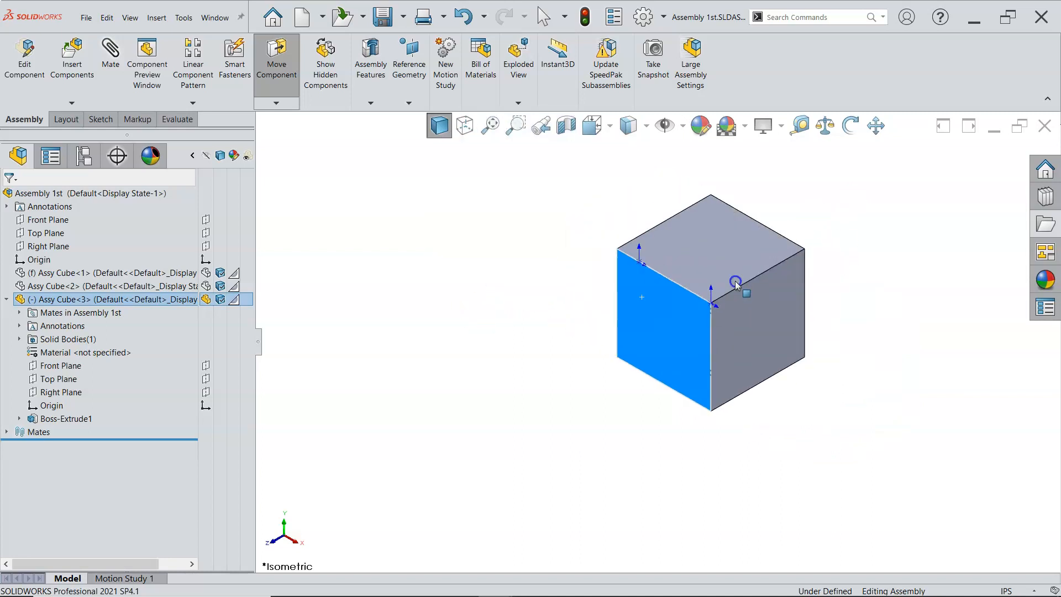
key(Escape)
Mate the new cube's Right Plane coincident with the assembly's Right Plane
click(73, 392)
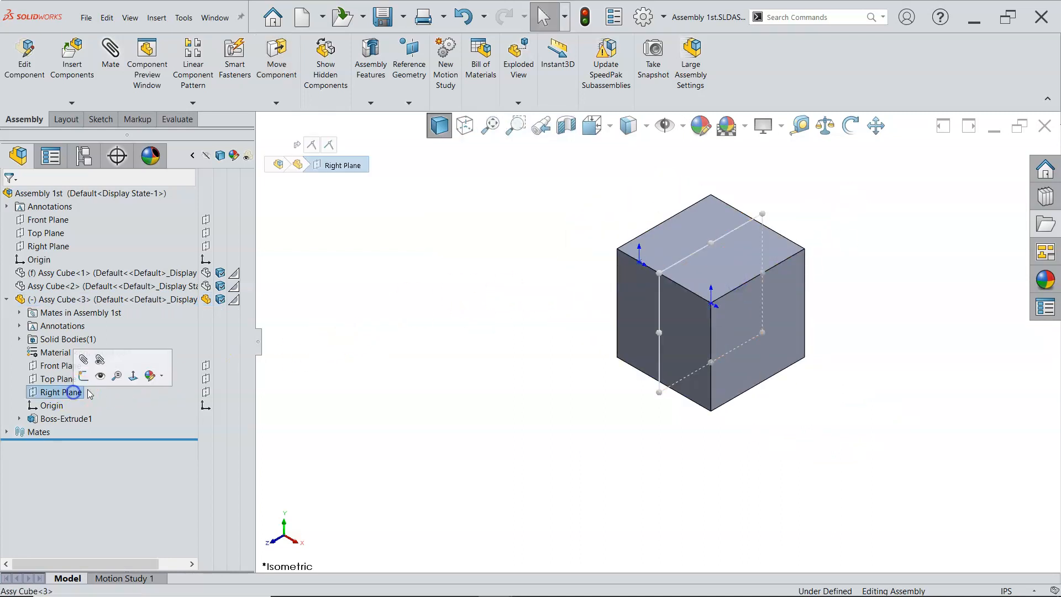
ctrl+click(53, 247)
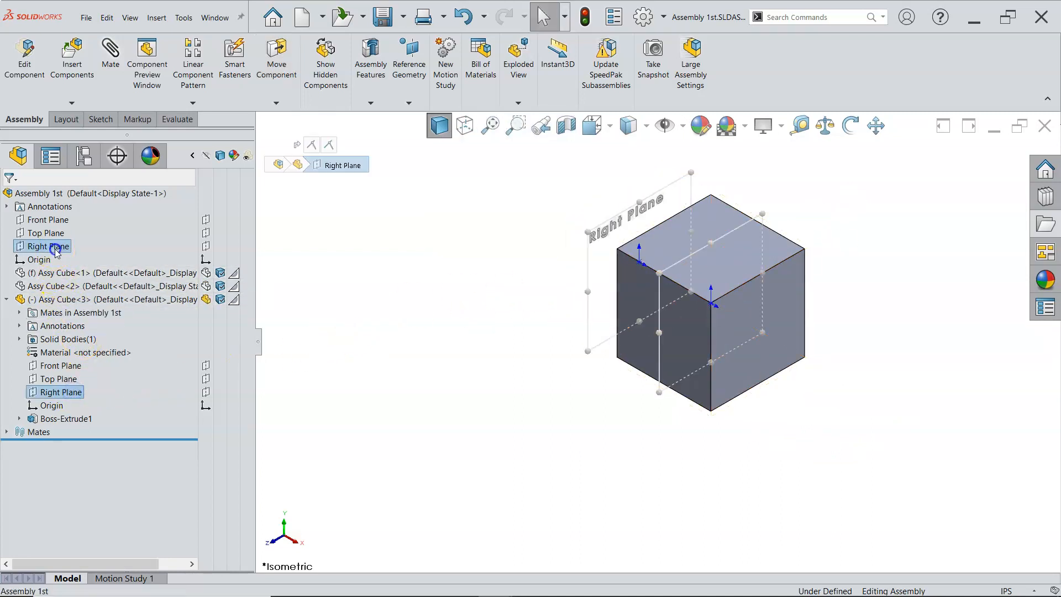
click(64, 258)
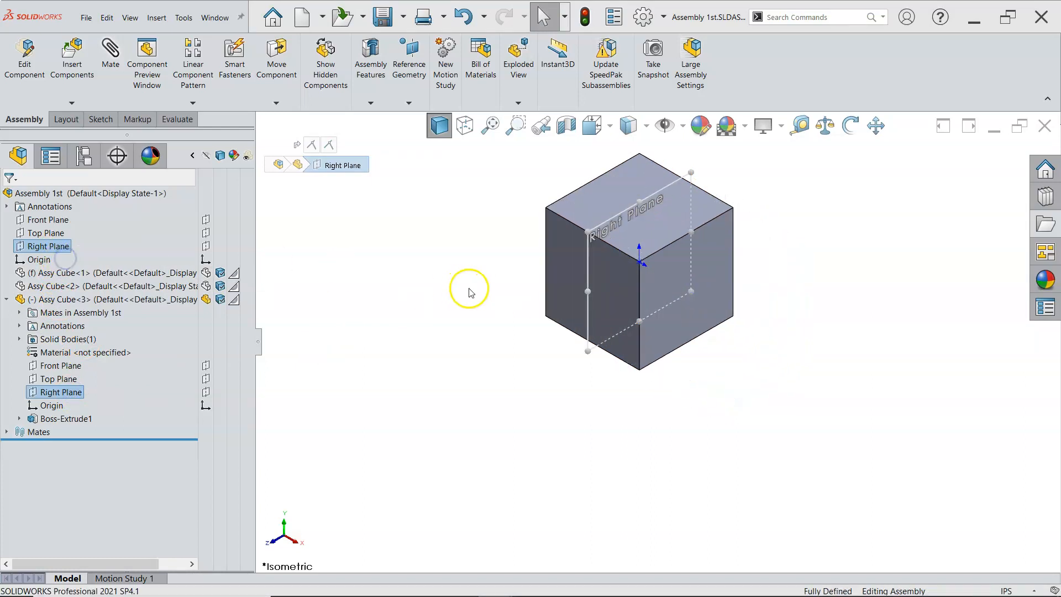
Collapse the new cube's tree branch and show the first Assy Cube component again
click(27, 301)
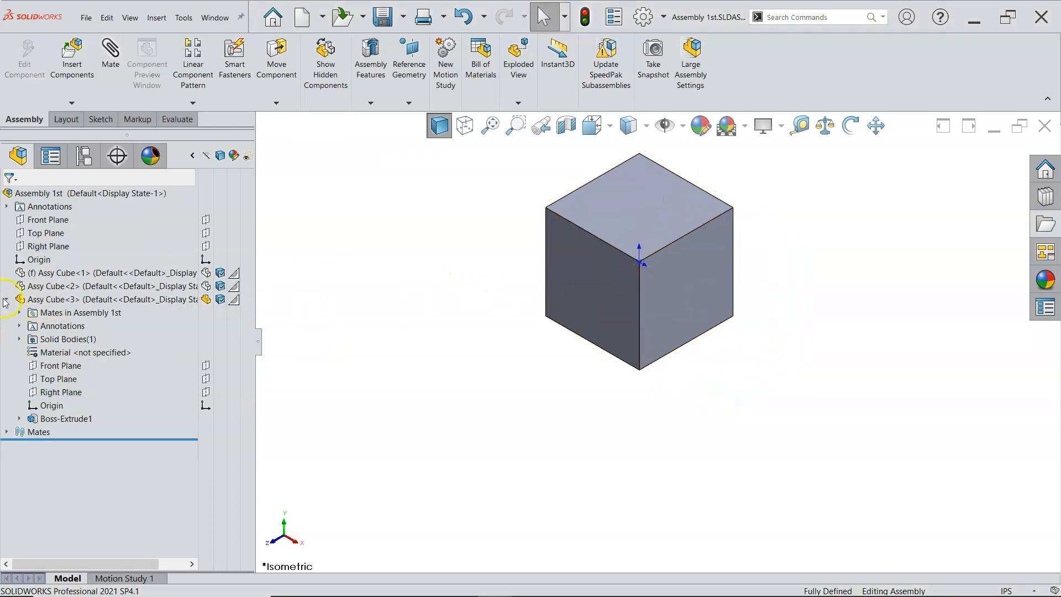
click(5, 299)
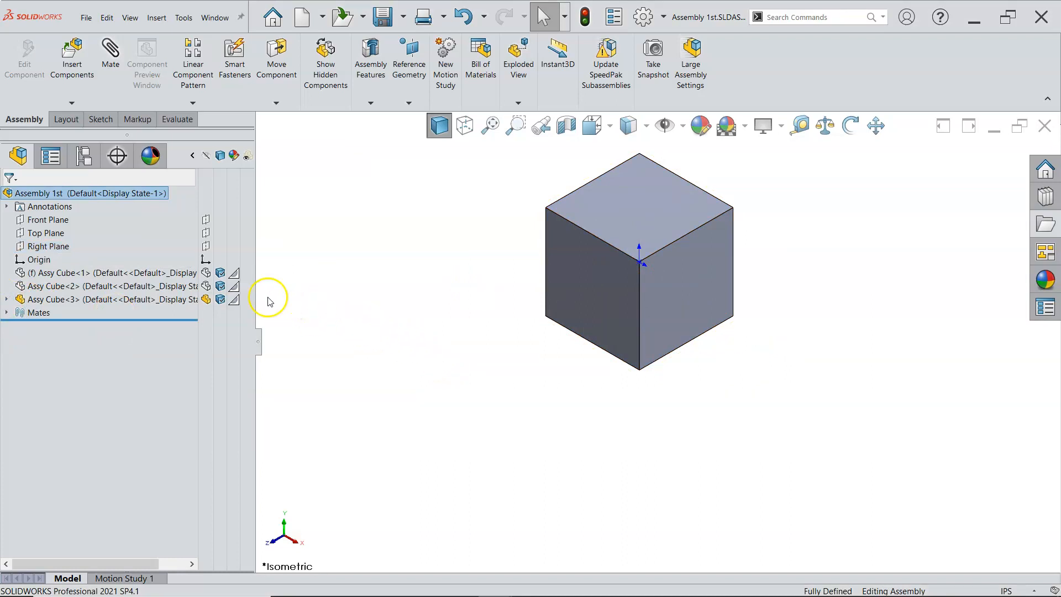
click(206, 275)
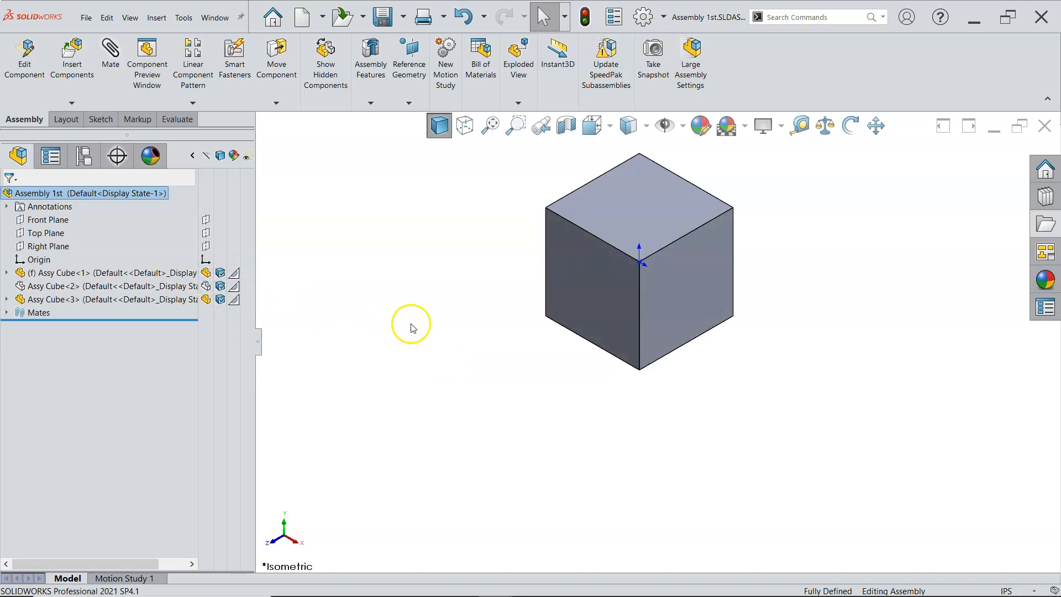
scroll(541, 247, up, 3)
scroll(654, 251, down, 3)
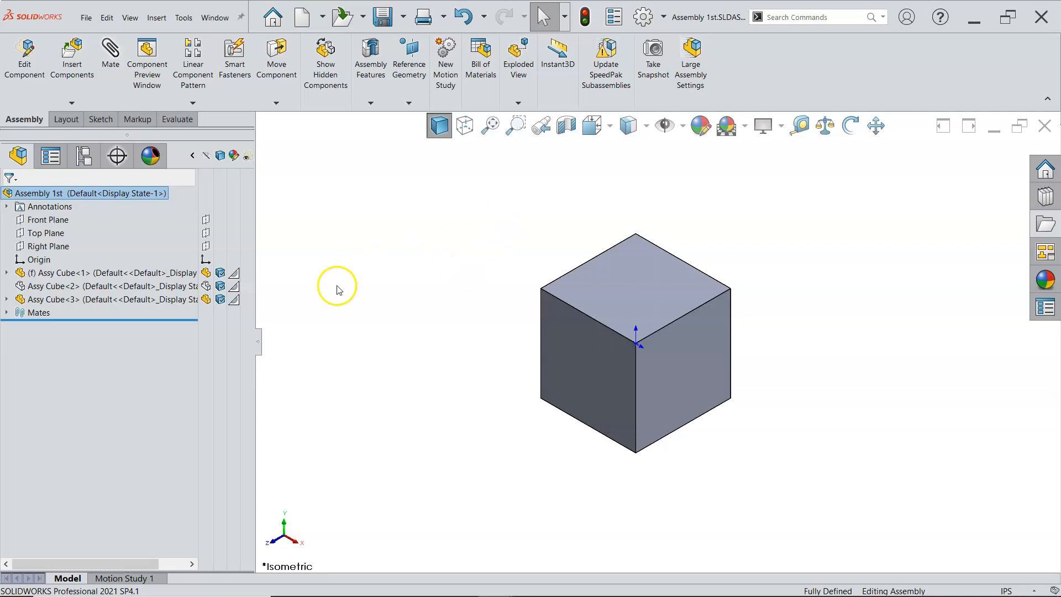
Suppress the third Assy Cube component and close the display pane beside the tree
right_click(124, 302)
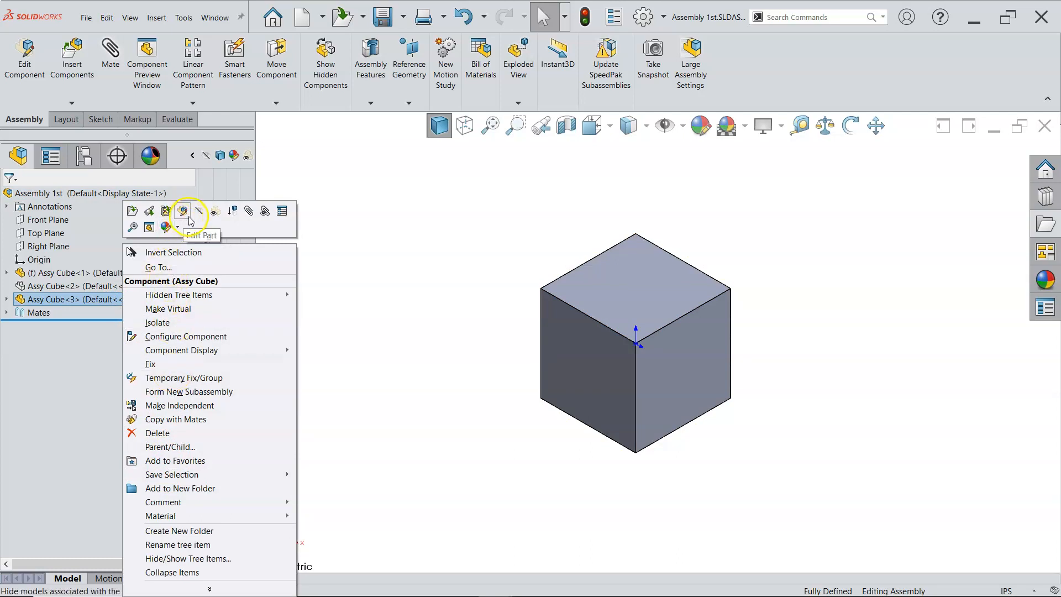
click(232, 211)
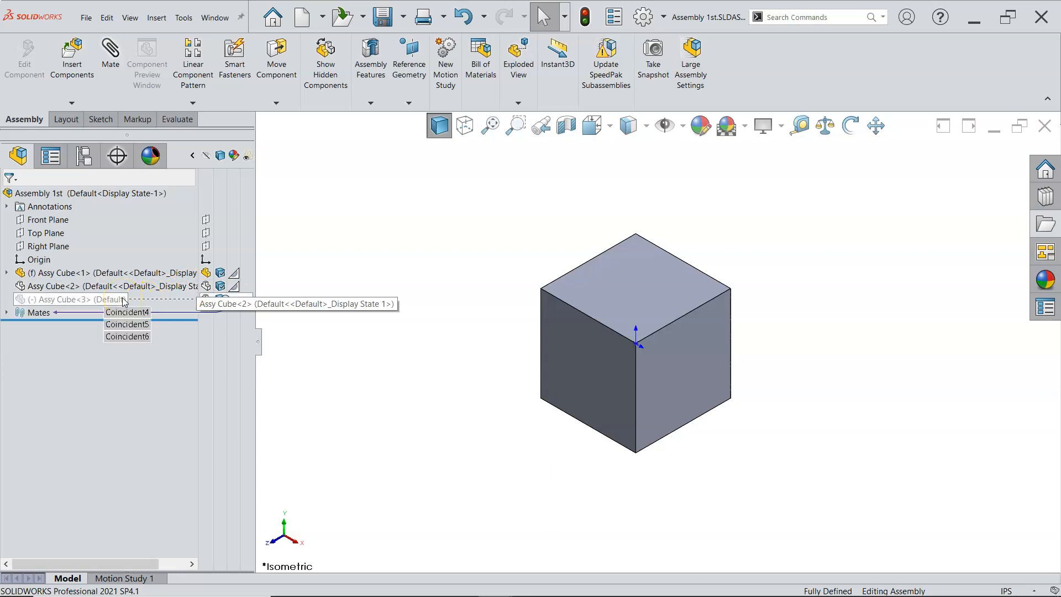
click(407, 334)
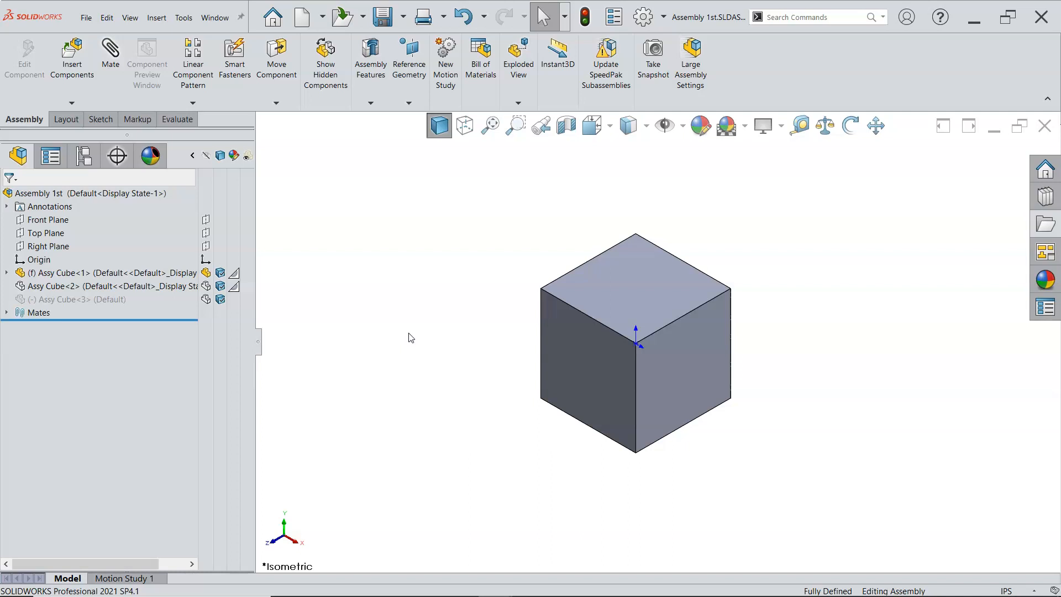
click(400, 337)
click(192, 155)
click(311, 265)
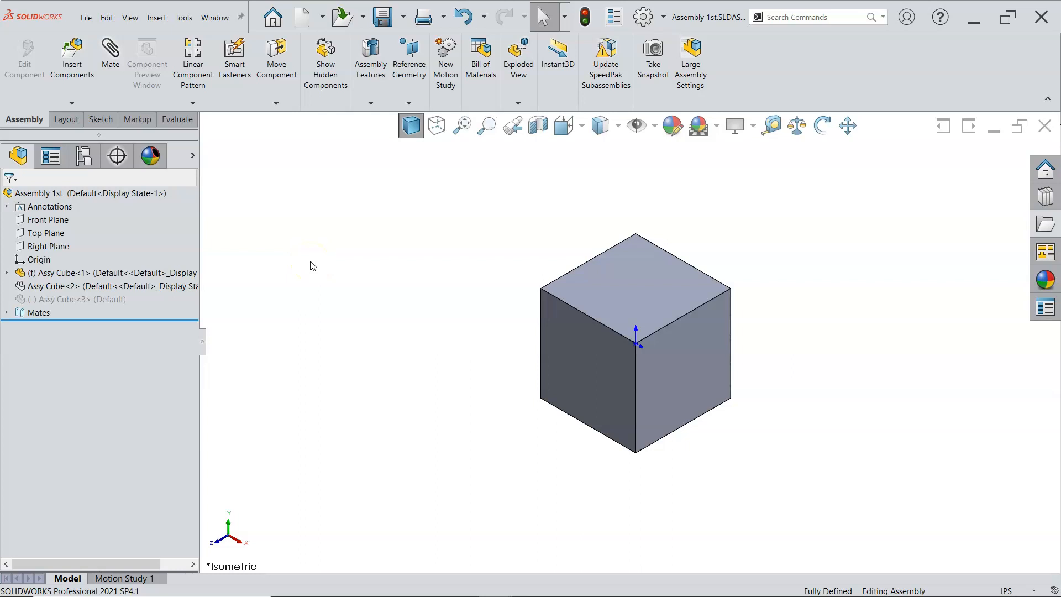
scroll(409, 294, up, 1)
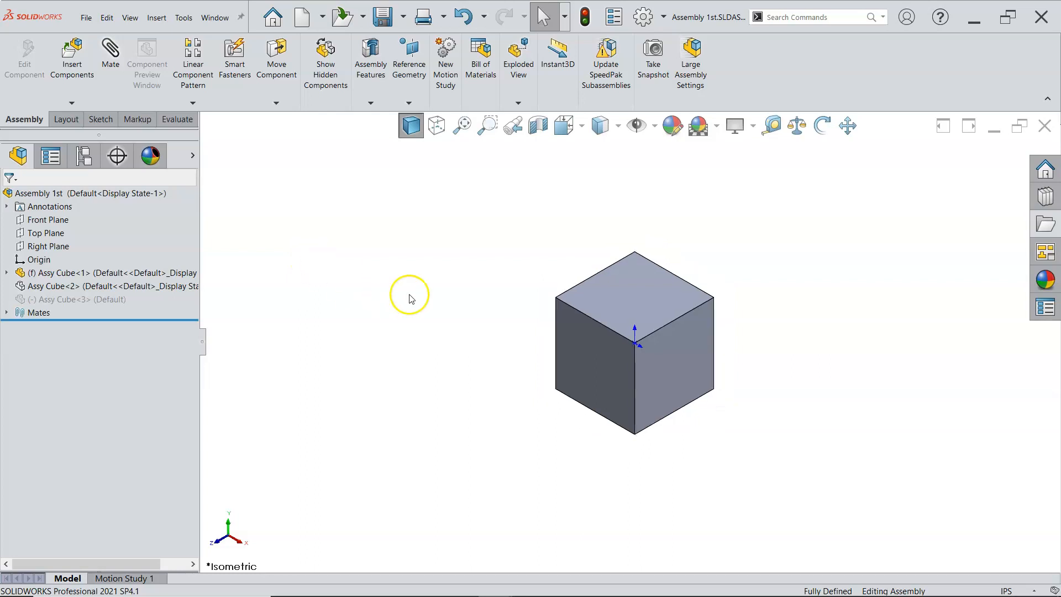
scroll(713, 299, up, 1)
scroll(710, 299, down, 1)
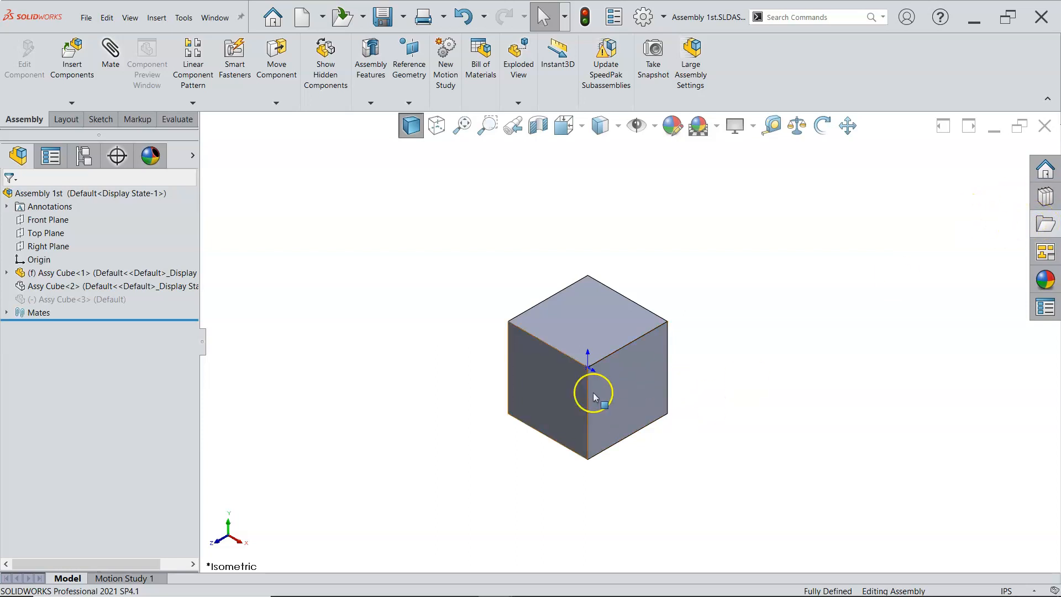
mouse_move(332, 590)
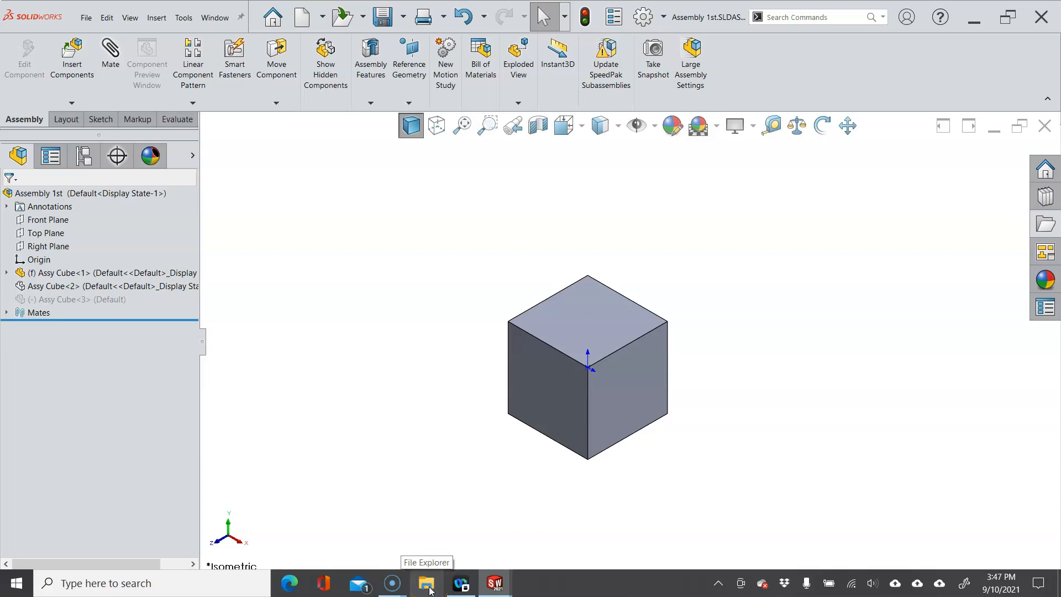
click(428, 585)
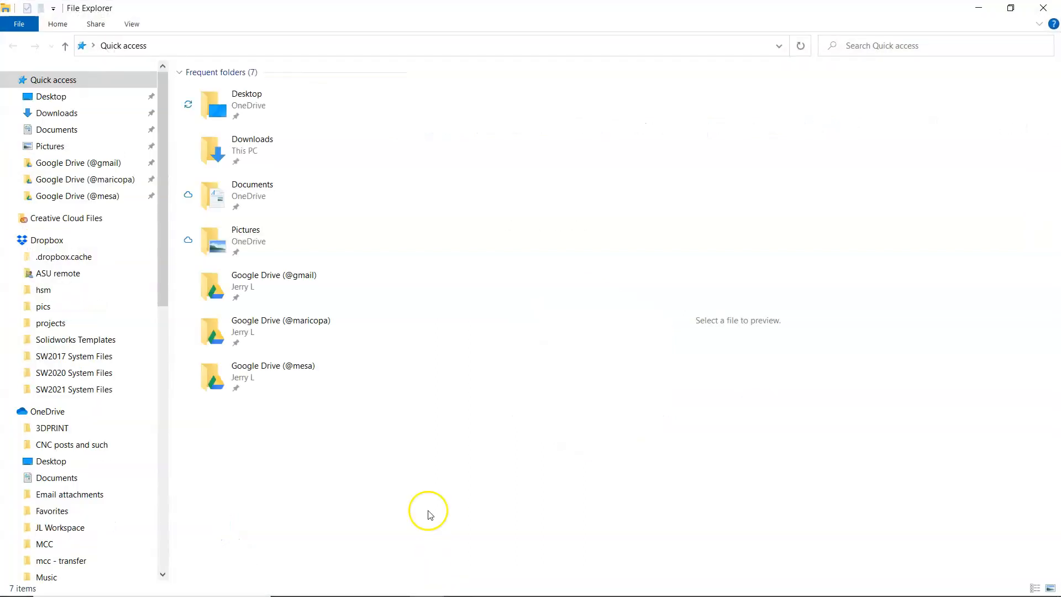
click(92, 182)
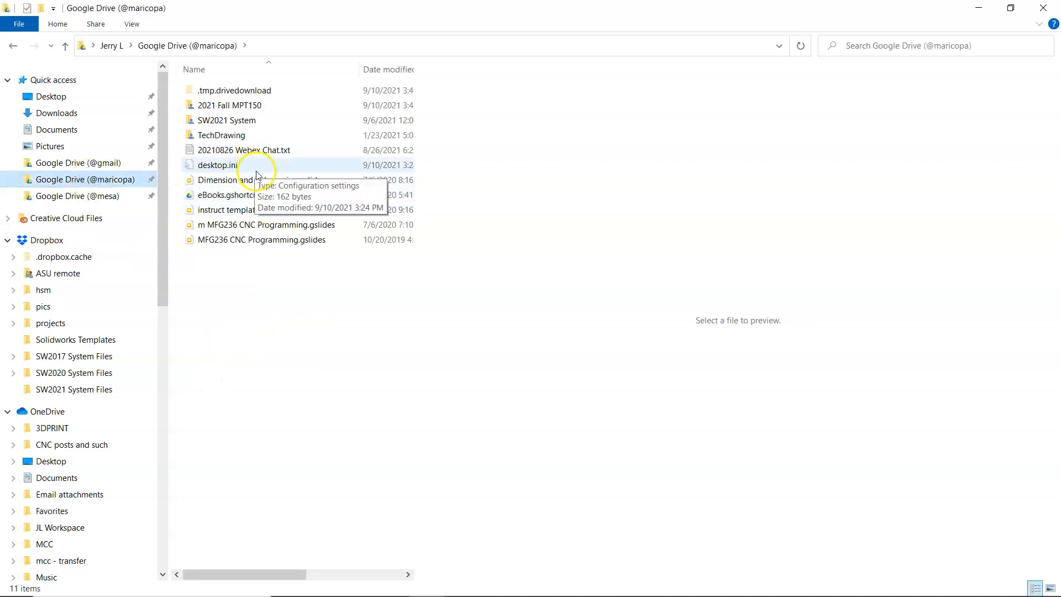
double_click(231, 107)
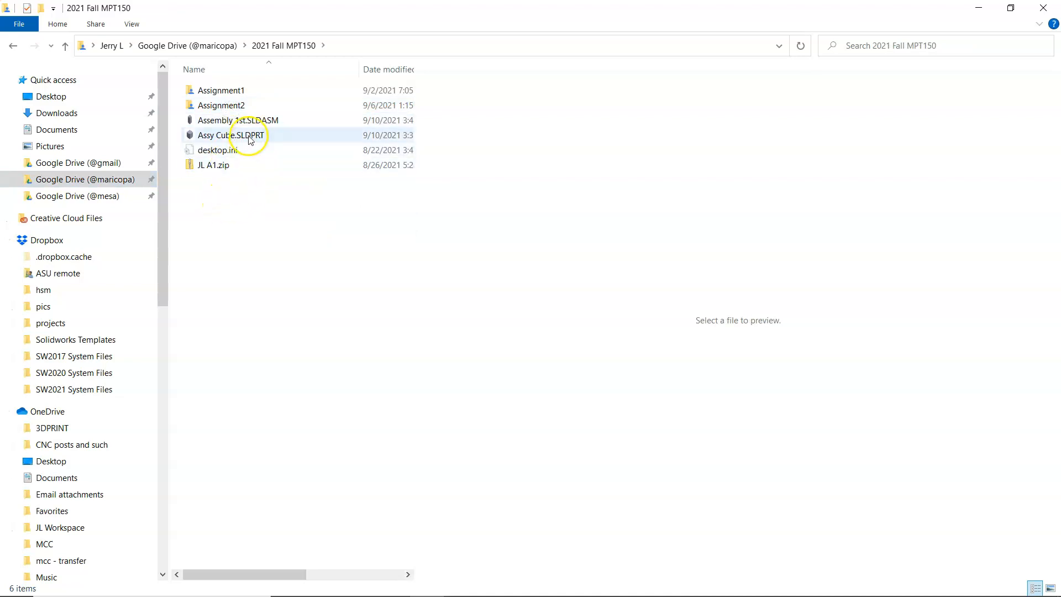
click(1012, 8)
drag(911, 168, 620, 189)
drag(367, 234, 763, 270)
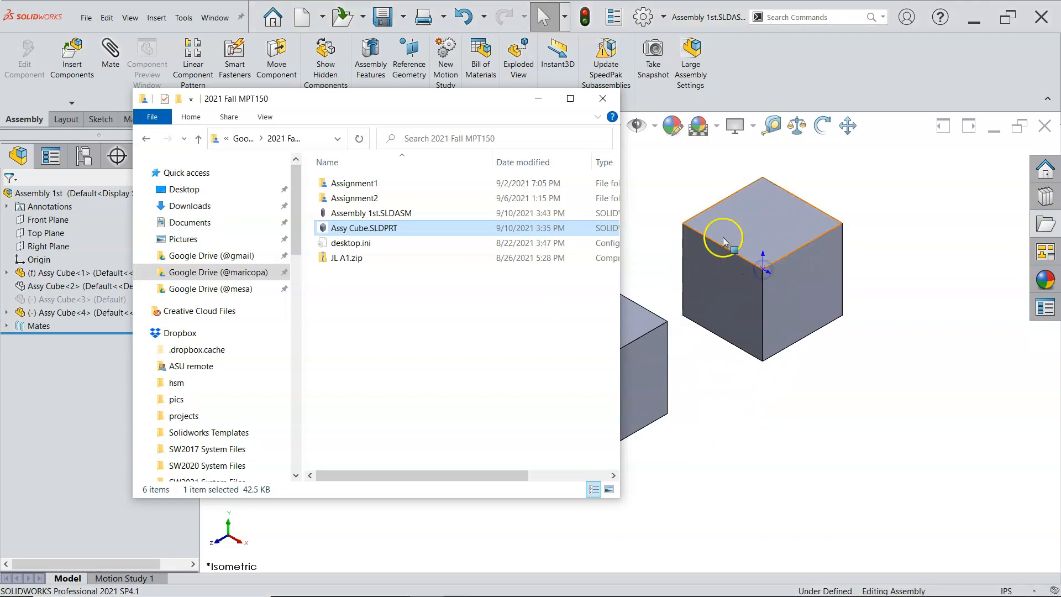
click(537, 100)
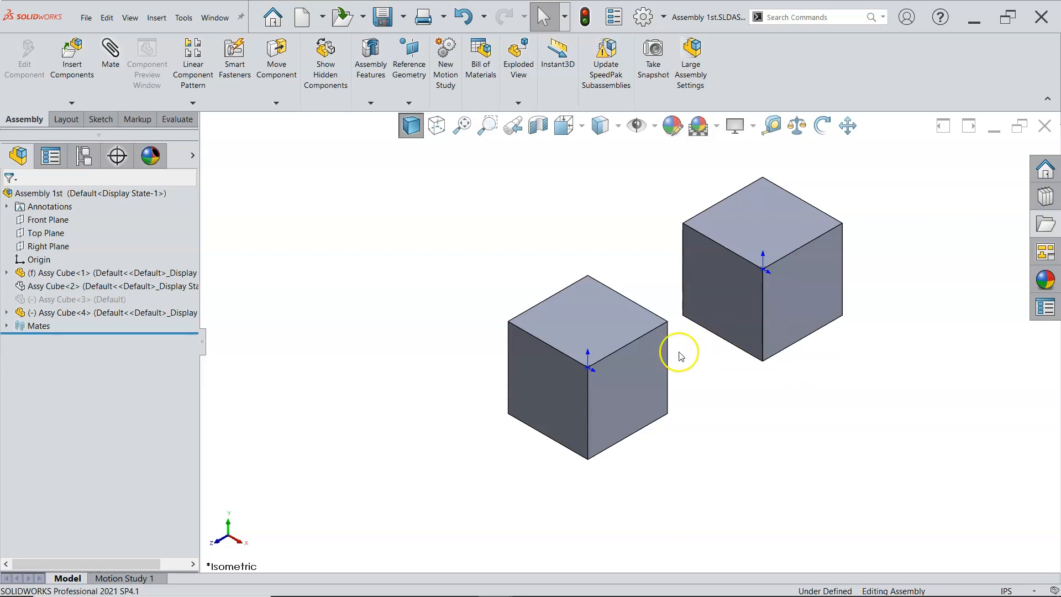
Mate an edge of the floating cube coincident with the top front edge of the first cube
click(723, 343)
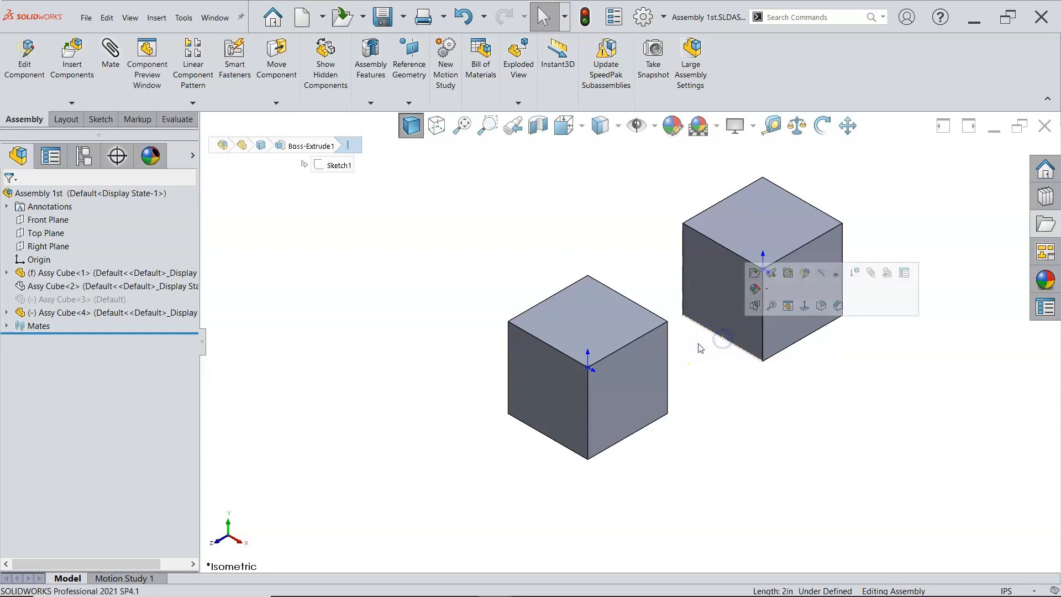
ctrl+click(564, 358)
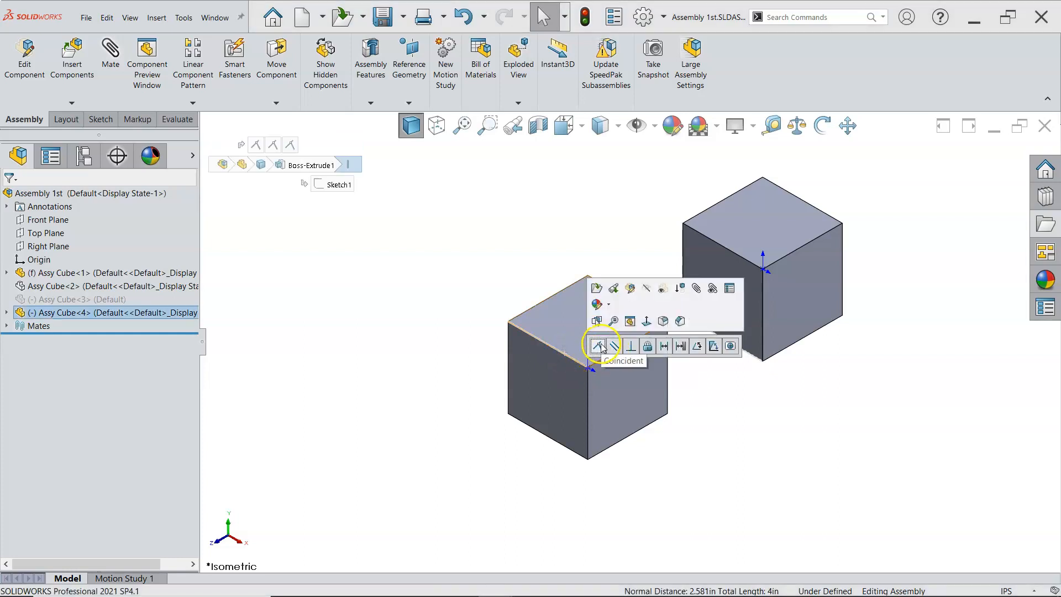
click(598, 346)
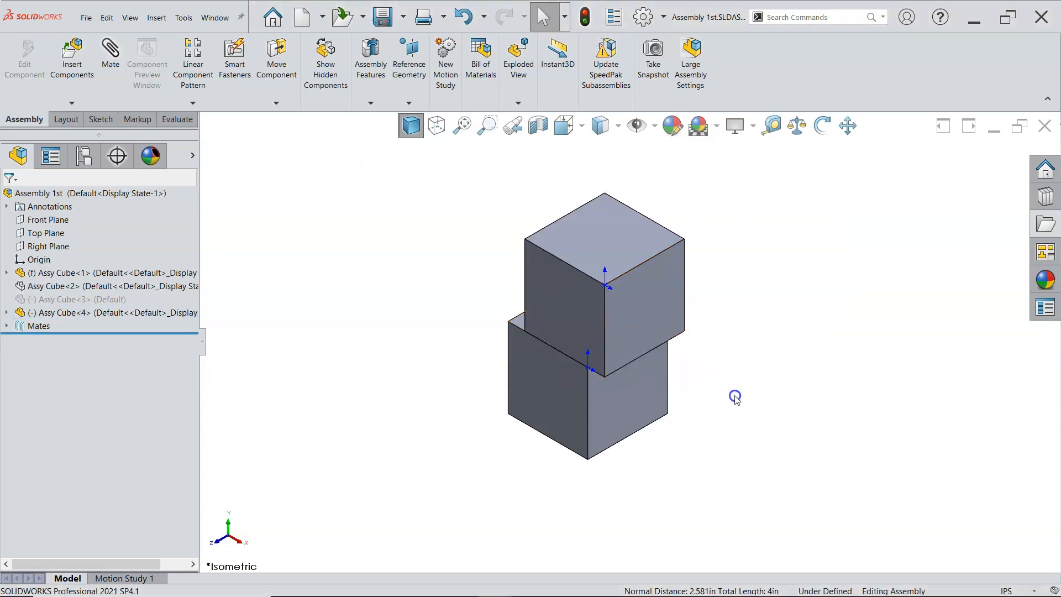
Mate a second edge of the floating cube coincident with the first cube's other top edge, stacking it on top
drag(656, 322, 654, 228)
click(719, 329)
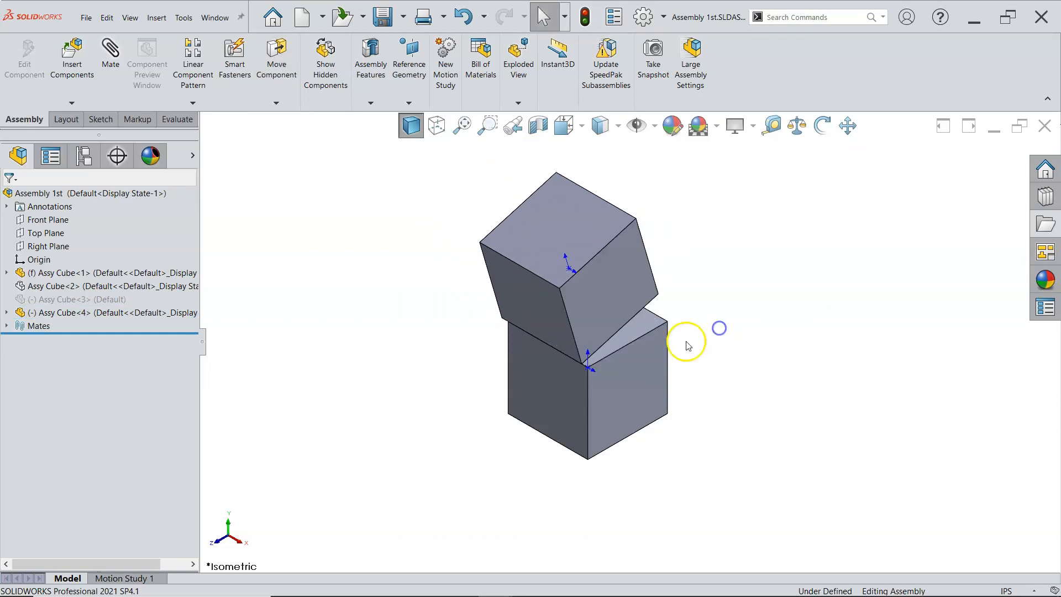
click(636, 316)
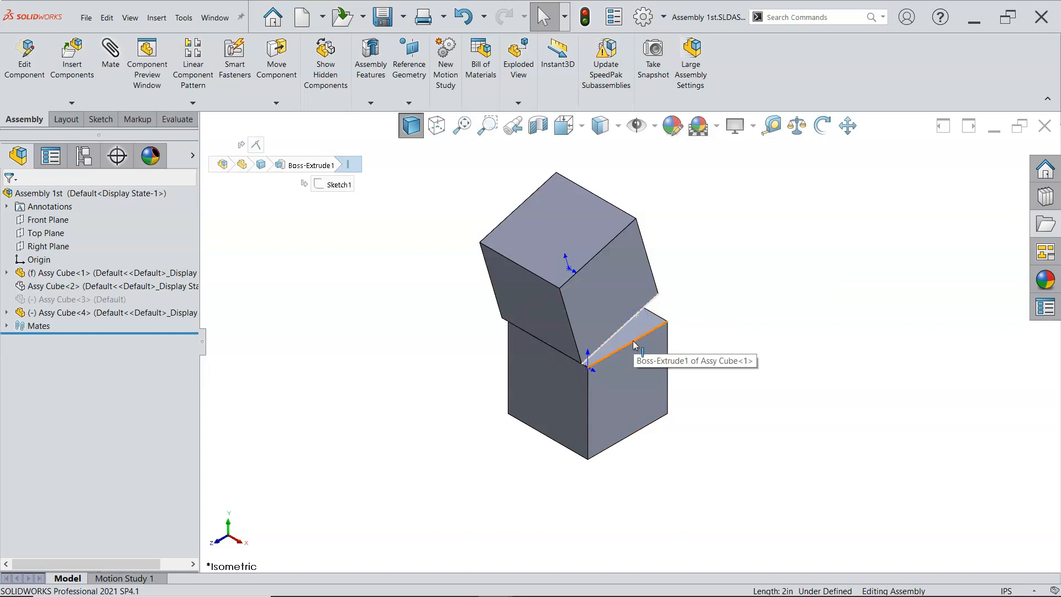
ctrl+click(635, 338)
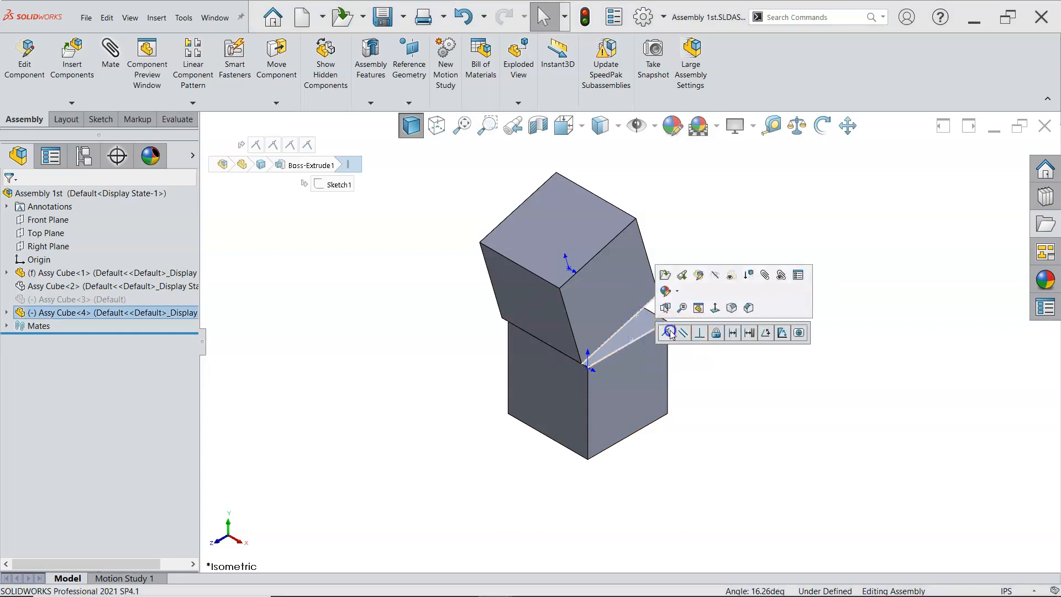
click(670, 334)
click(597, 289)
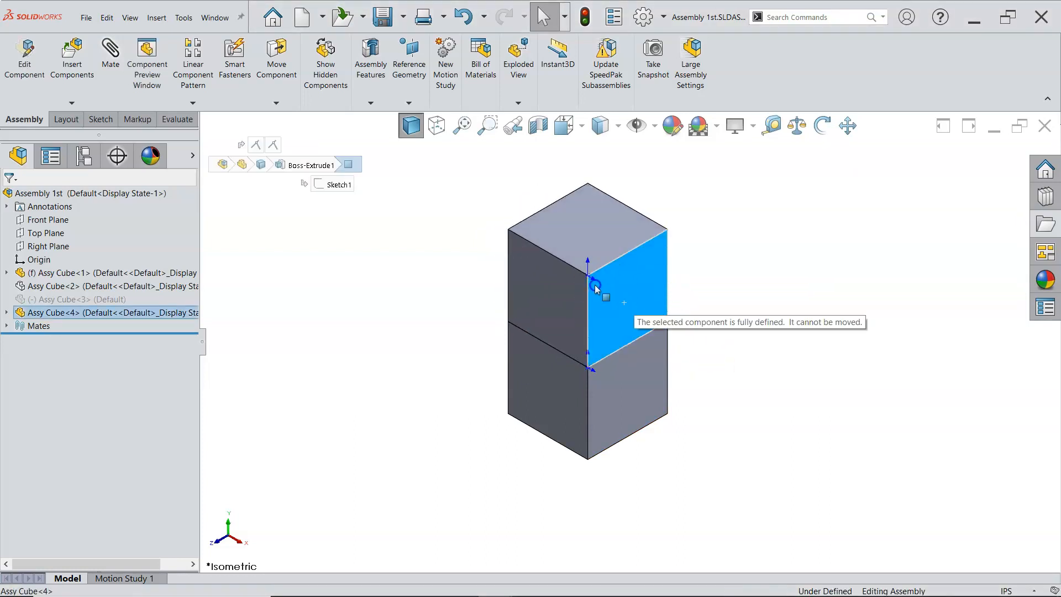
click(741, 348)
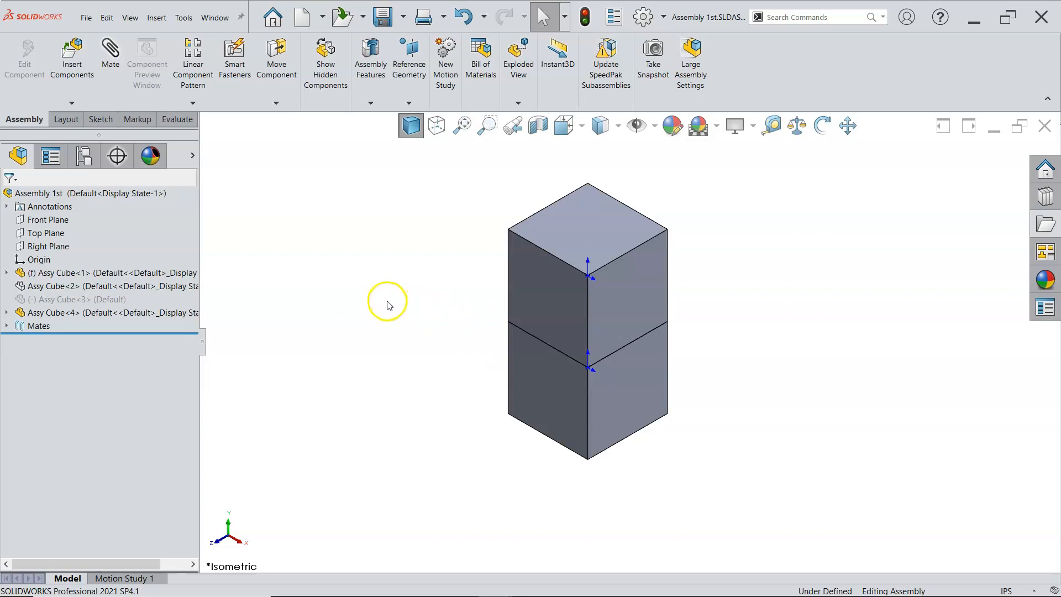
Insert another Assy Cube component and place it beside the two-cube stack
scroll(405, 299, up, 2)
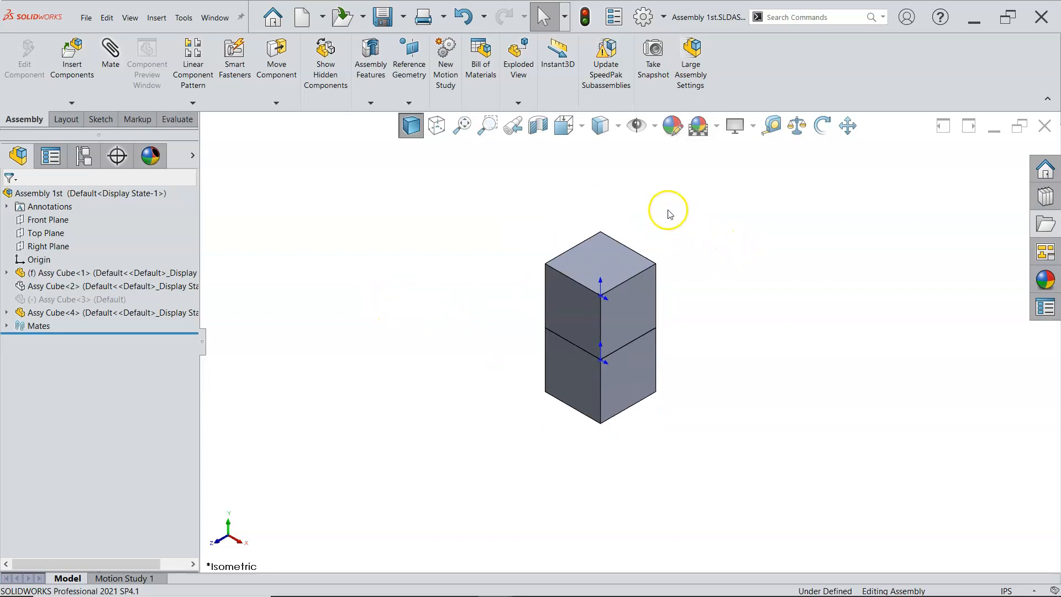
scroll(670, 214, down, 1)
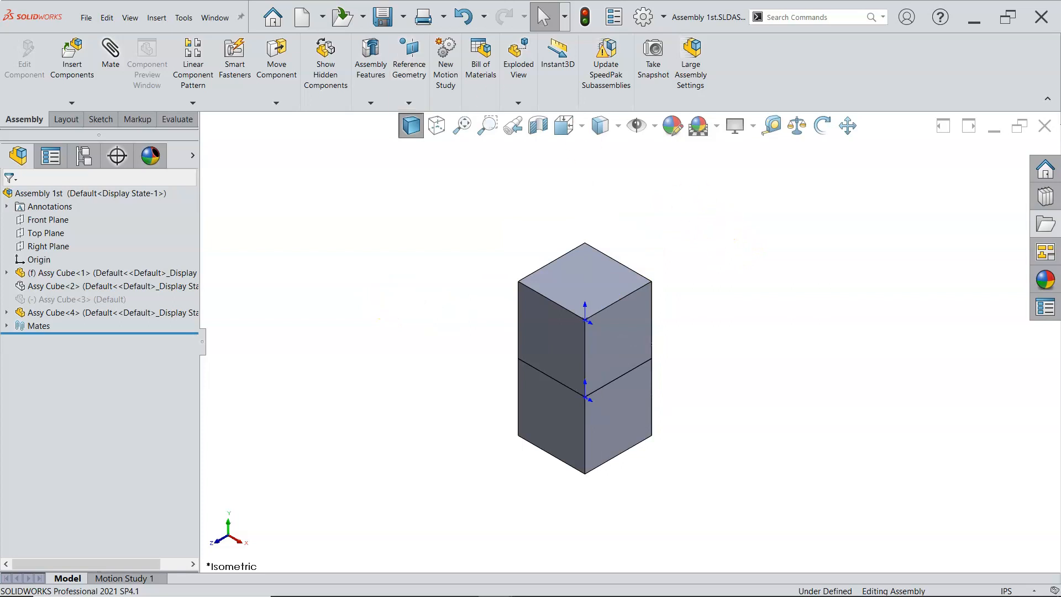
click(156, 17)
mouse_move(171, 44)
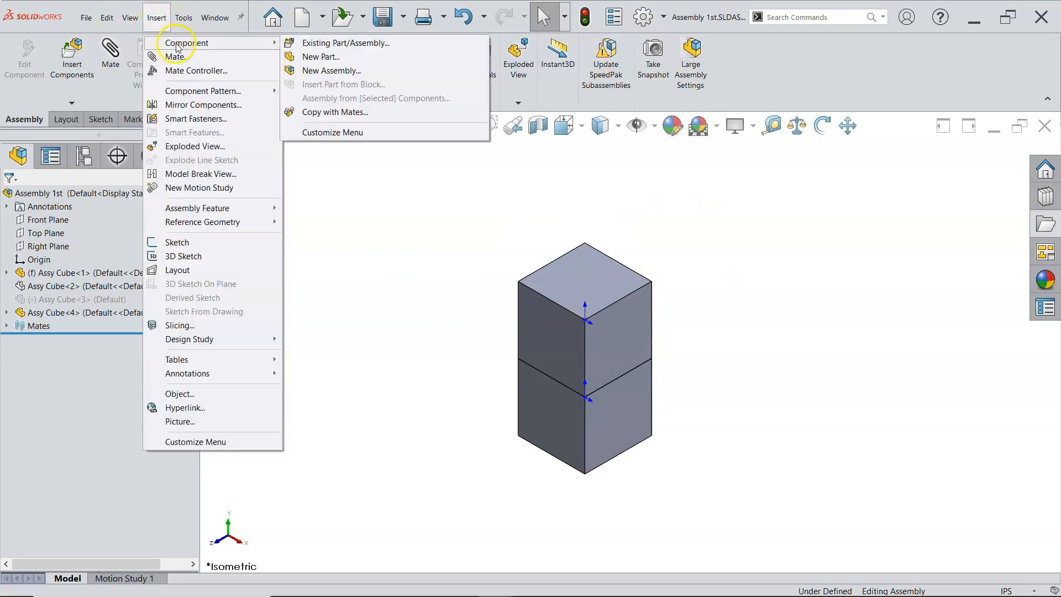
click(345, 42)
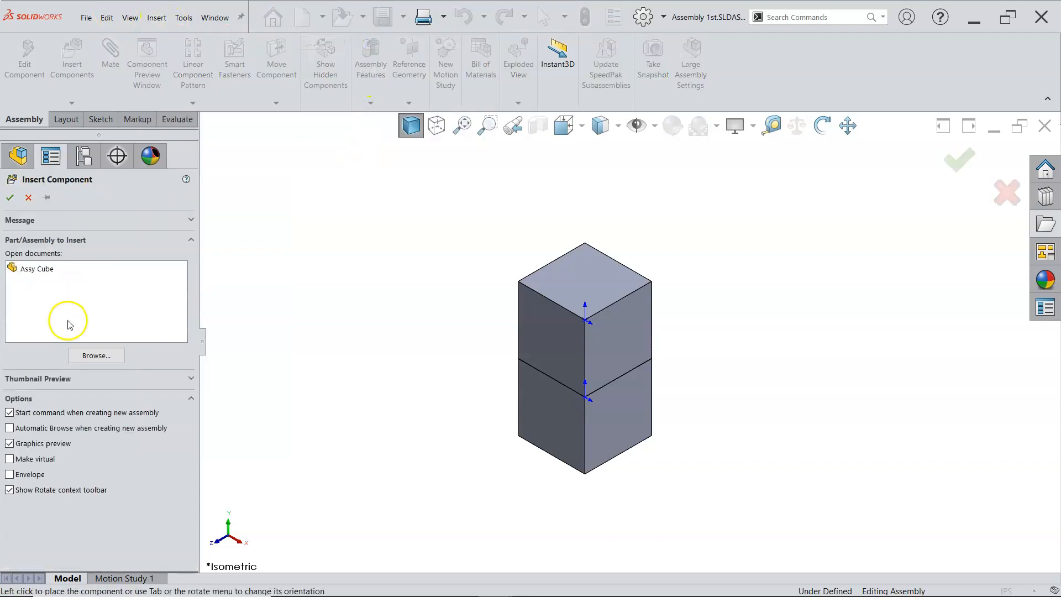
click(48, 270)
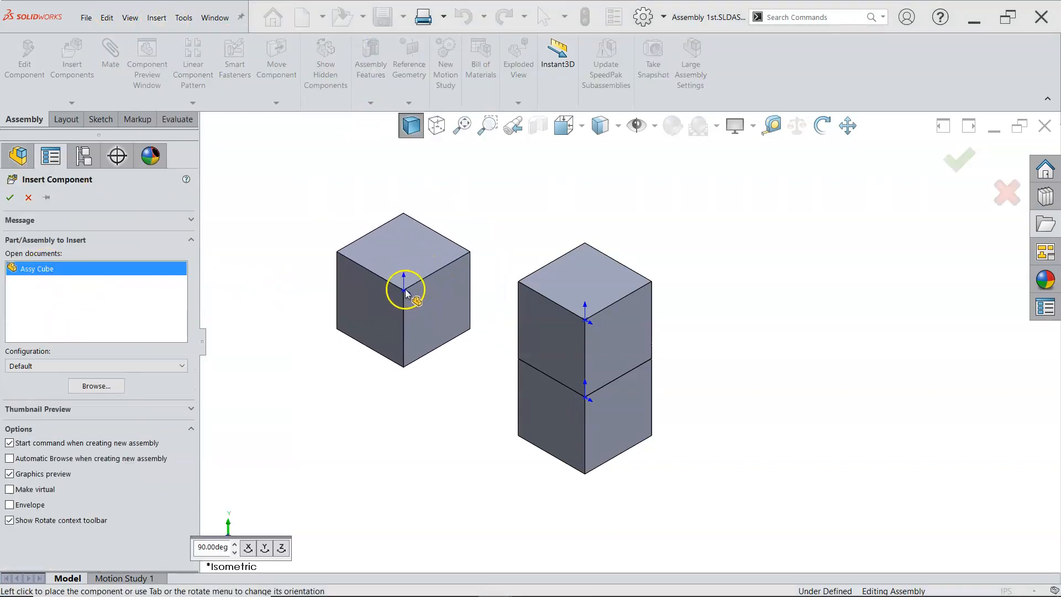
click(421, 255)
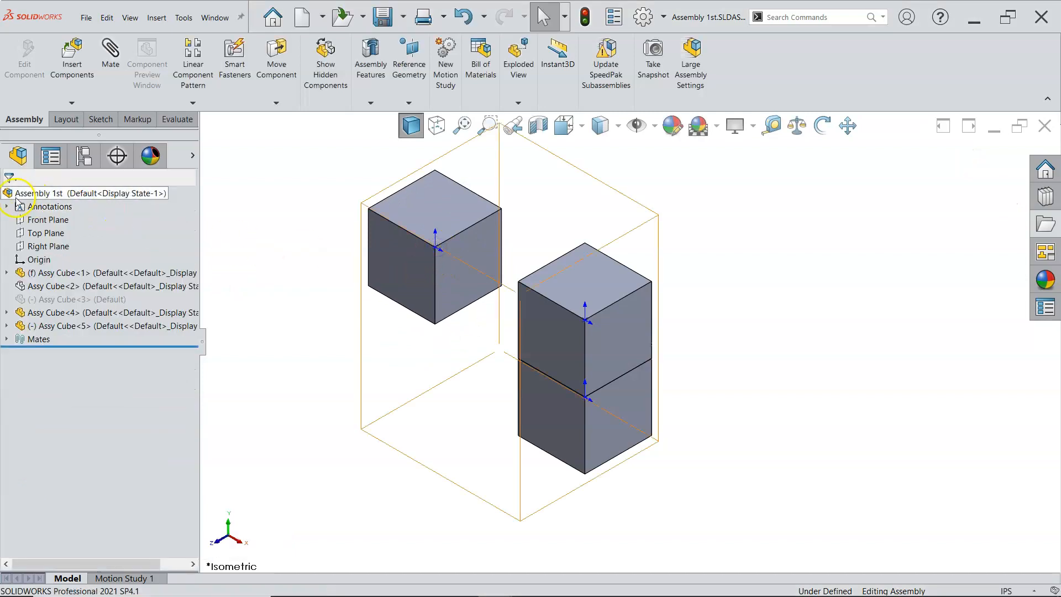
Mate the new cube's bottom corner coincident with the top front corner of the stack
click(436, 325)
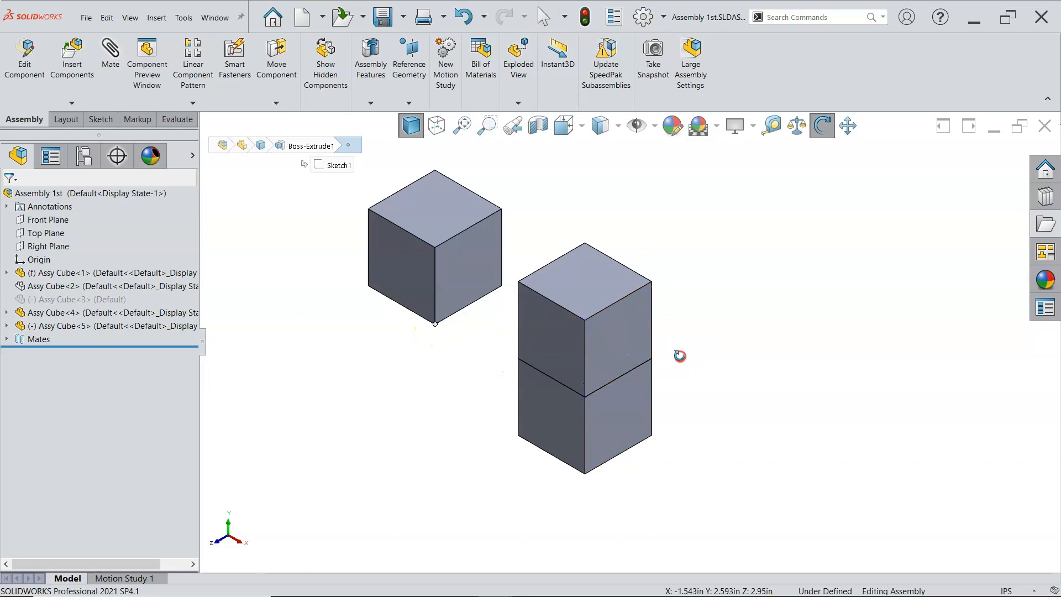
middle_drag(680, 356, 684, 386)
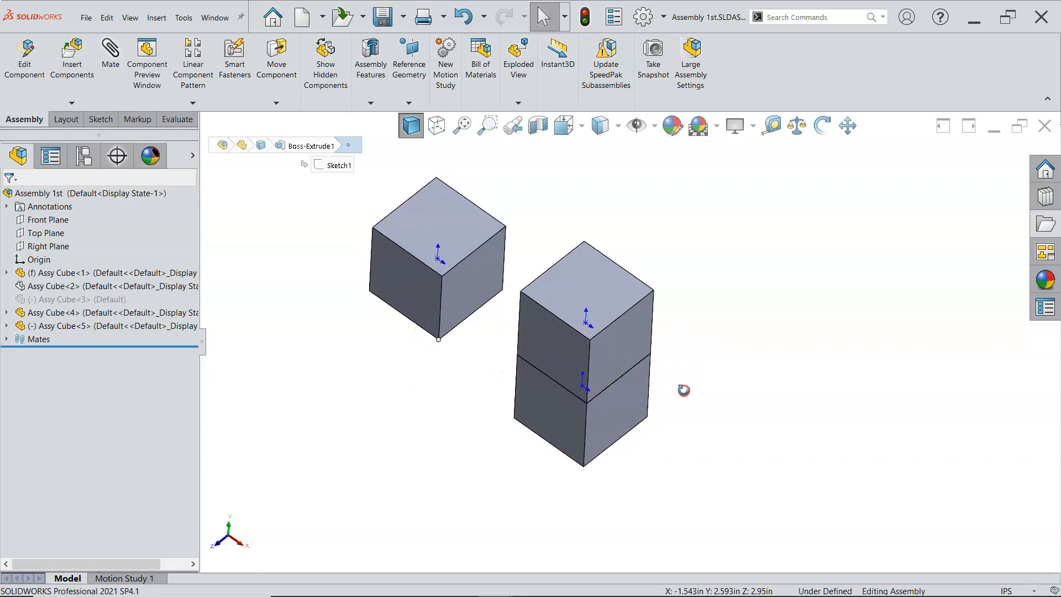
ctrl+click(590, 341)
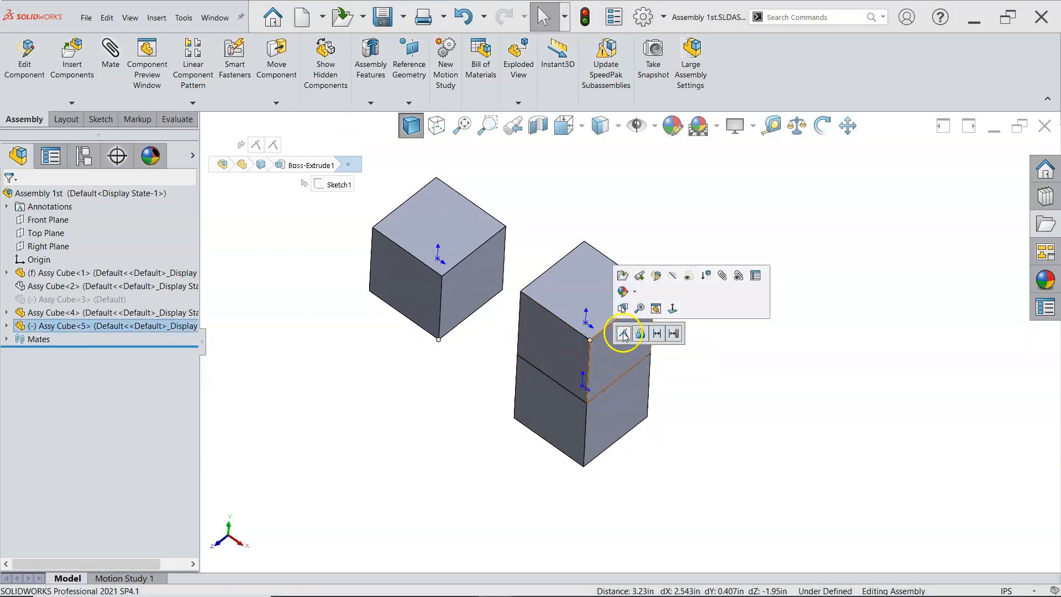
click(623, 332)
Mate an edge of the new cube coincident with the matching top edge of the stack, aligning it on top
middle_drag(781, 385, 770, 289)
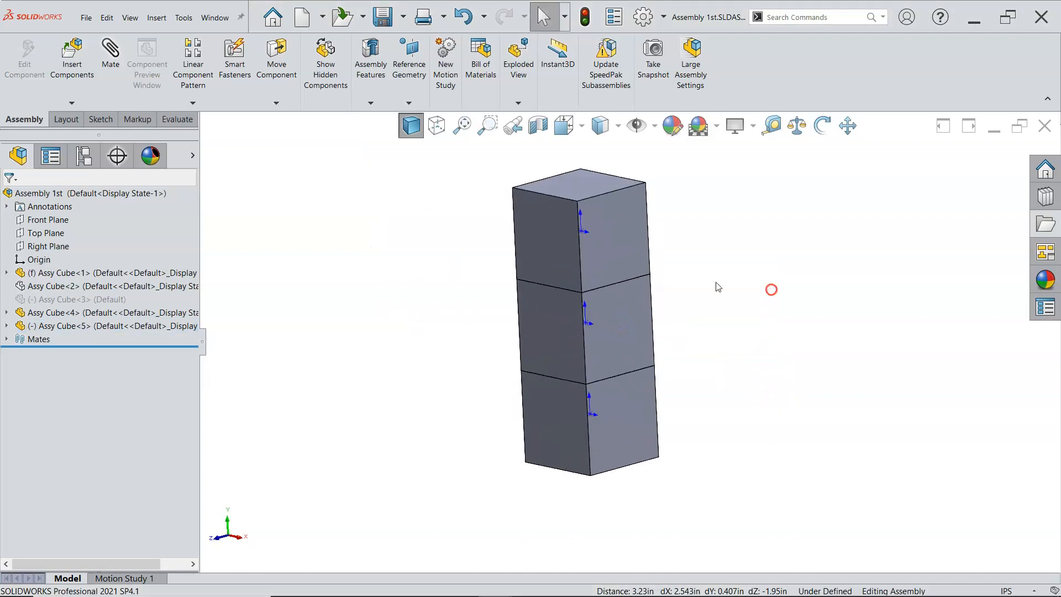
click(590, 243)
mouse_move(590, 243)
mouse_down()
mouse_move(670, 366)
mouse_move(474, 265)
mouse_move(620, 237)
mouse_move(504, 294)
mouse_move(741, 332)
mouse_move(568, 184)
mouse_move(578, 362)
mouse_move(754, 361)
mouse_move(651, 201)
mouse_move(613, 220)
mouse_move(607, 243)
mouse_up()
key(Escape)
scroll(532, 276, down, 5)
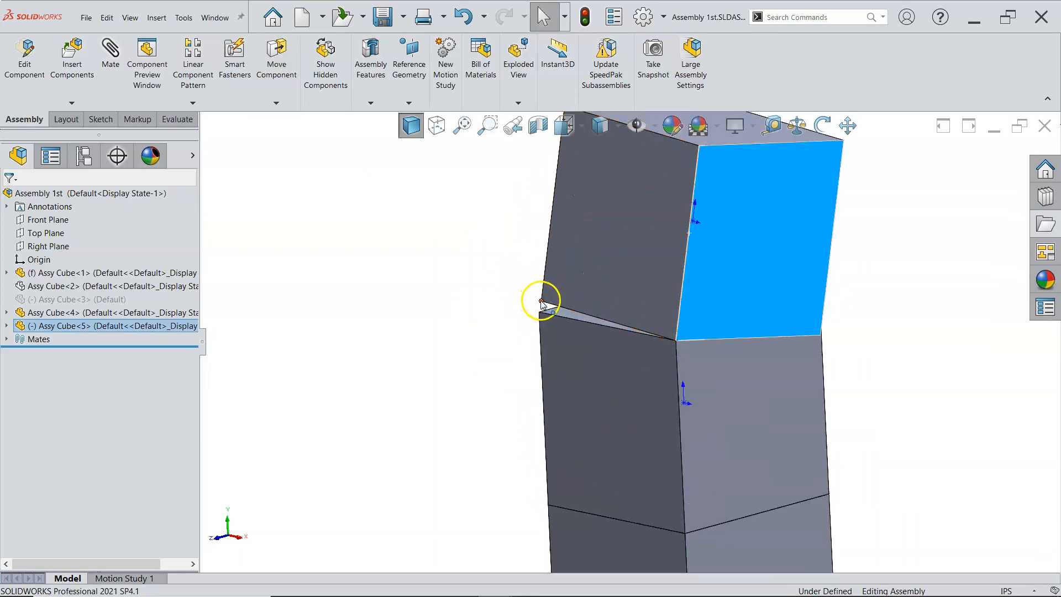
click(542, 301)
ctrl+click(539, 313)
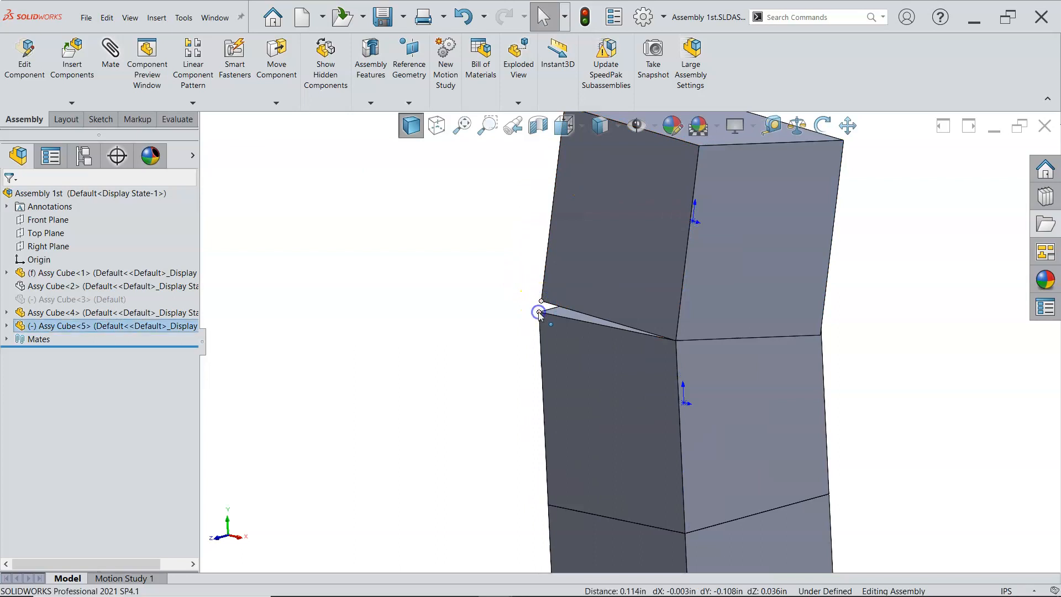
click(573, 304)
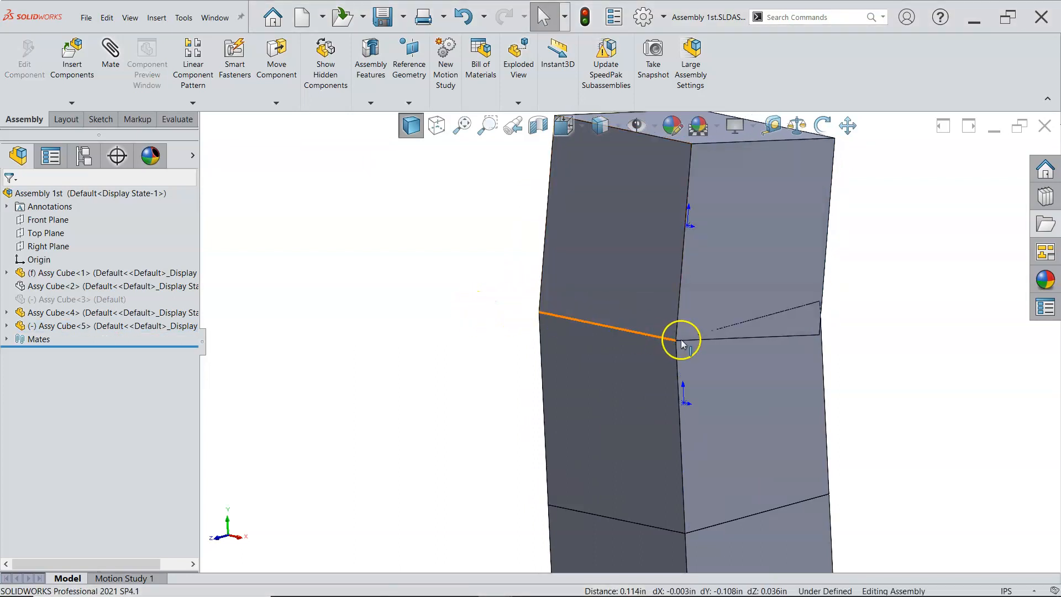
scroll(681, 341, up, 3)
drag(719, 284, 564, 241)
middle_drag(769, 342, 619, 387)
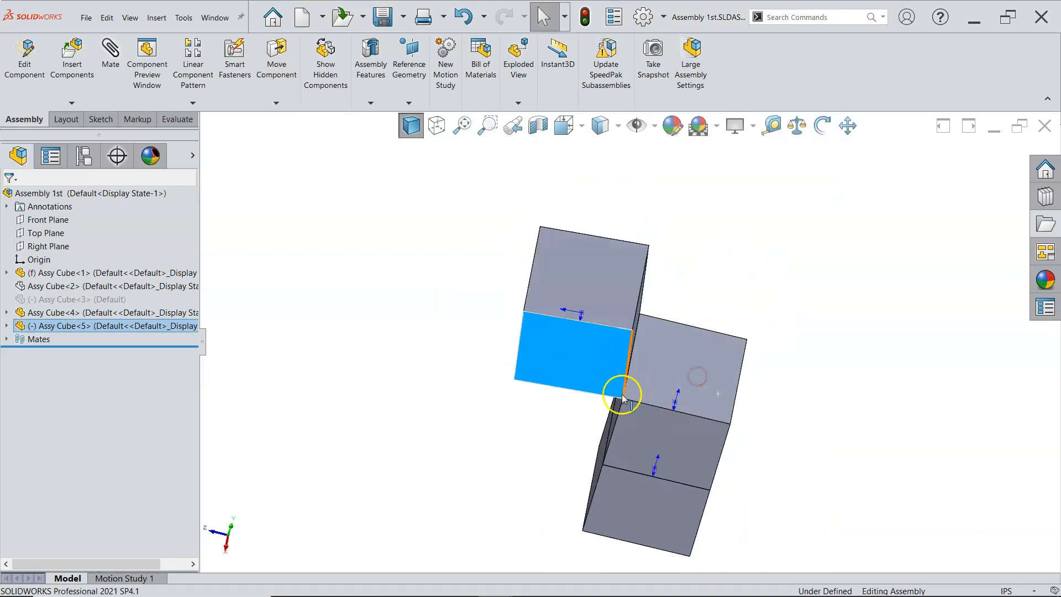
click(631, 330)
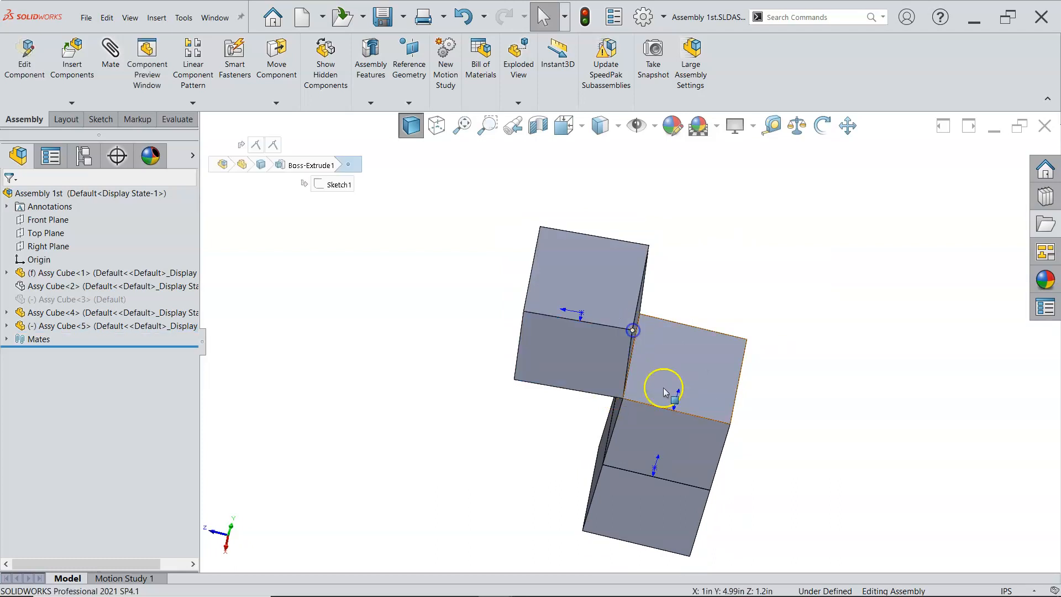
click(729, 424)
middle_drag(761, 445, 751, 387)
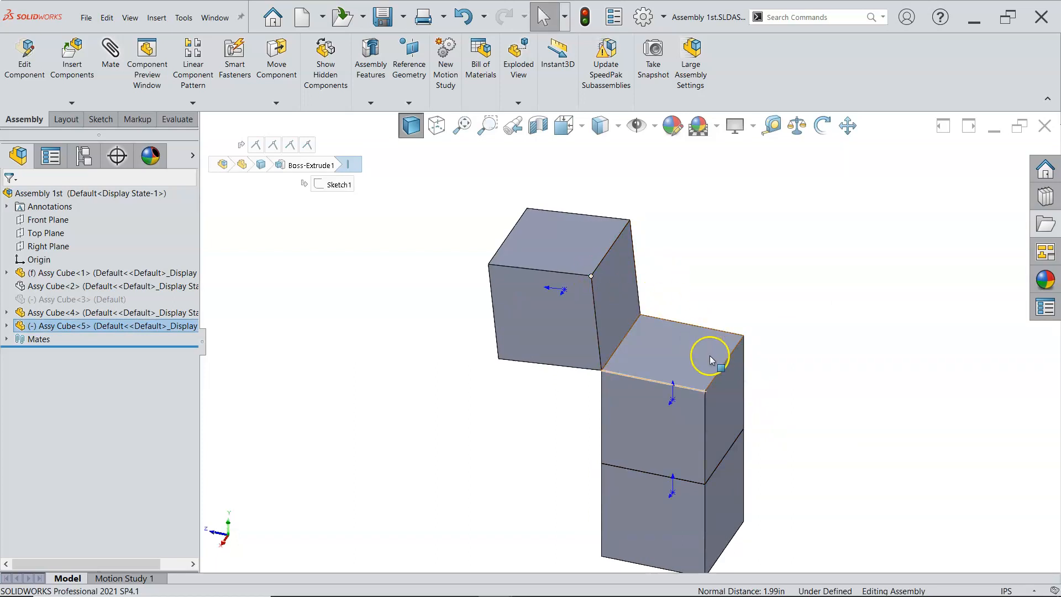
click(764, 403)
click(705, 394)
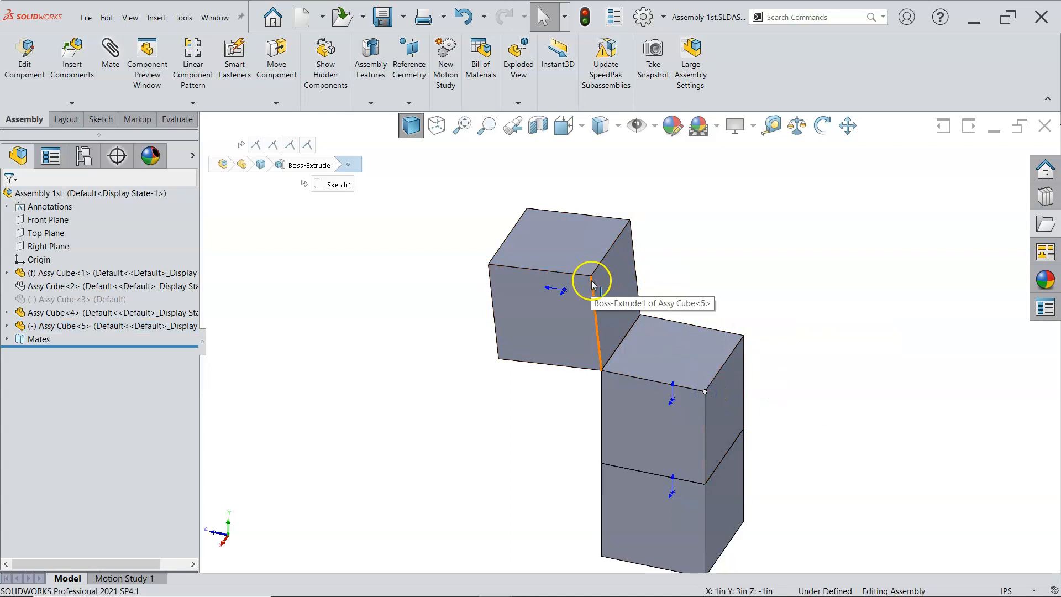
click(591, 278)
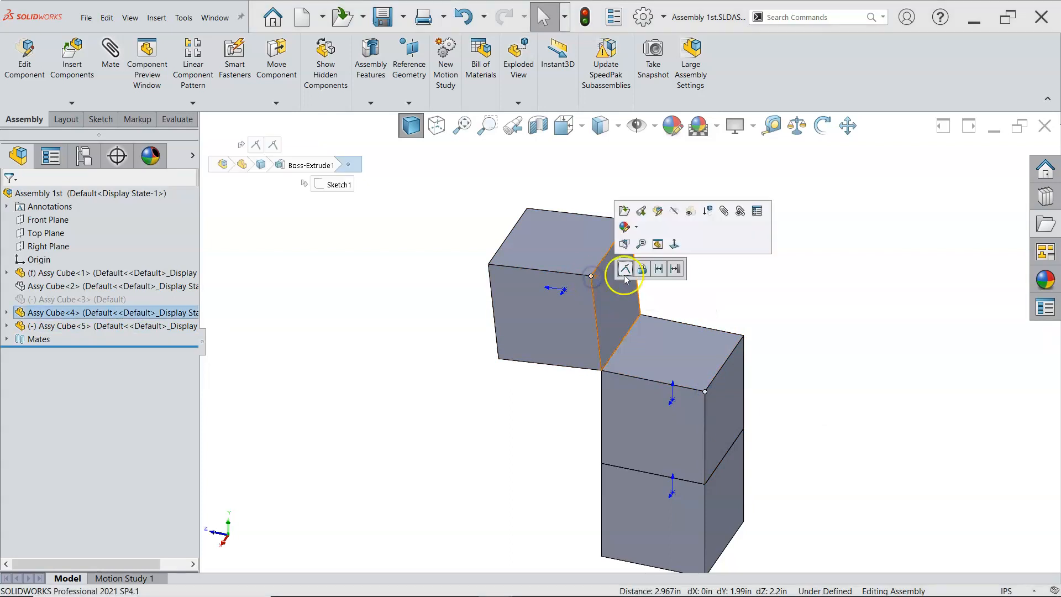
click(625, 269)
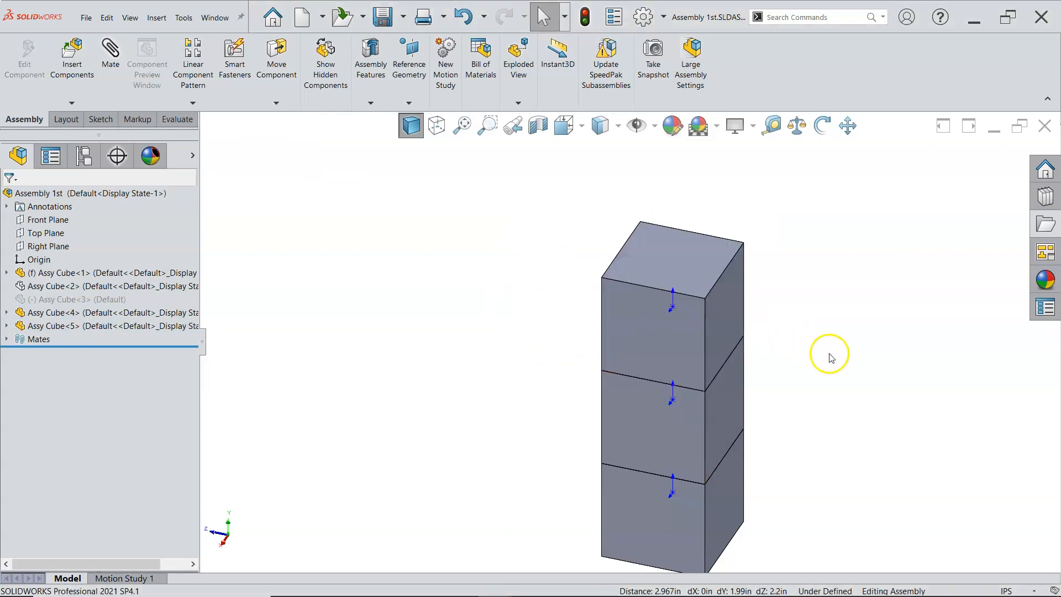
Return to the isometric view and display the Selection Filter toolbar
key(ctrl+7)
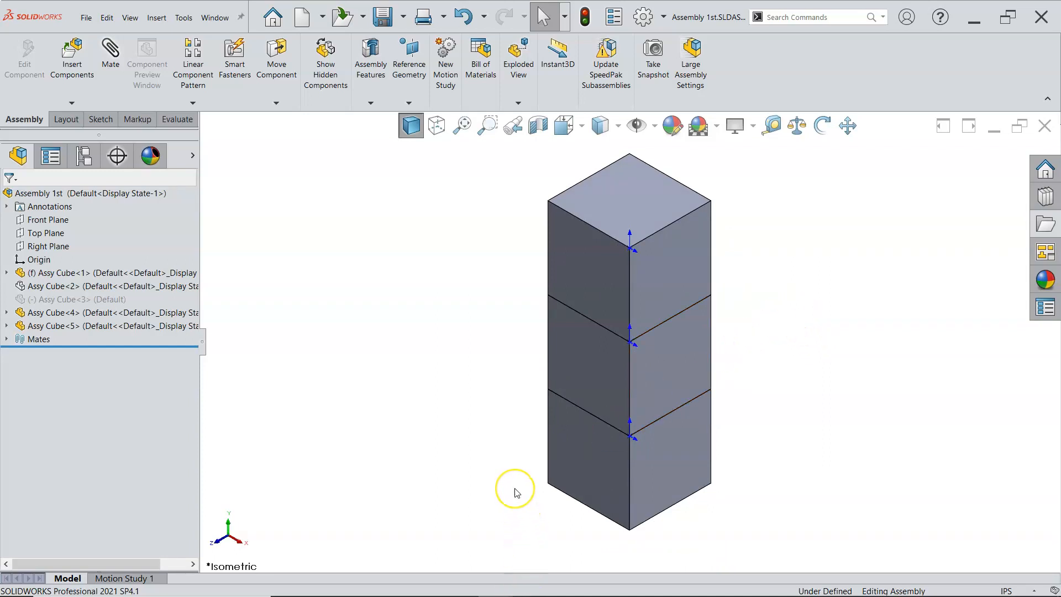
key(F5)
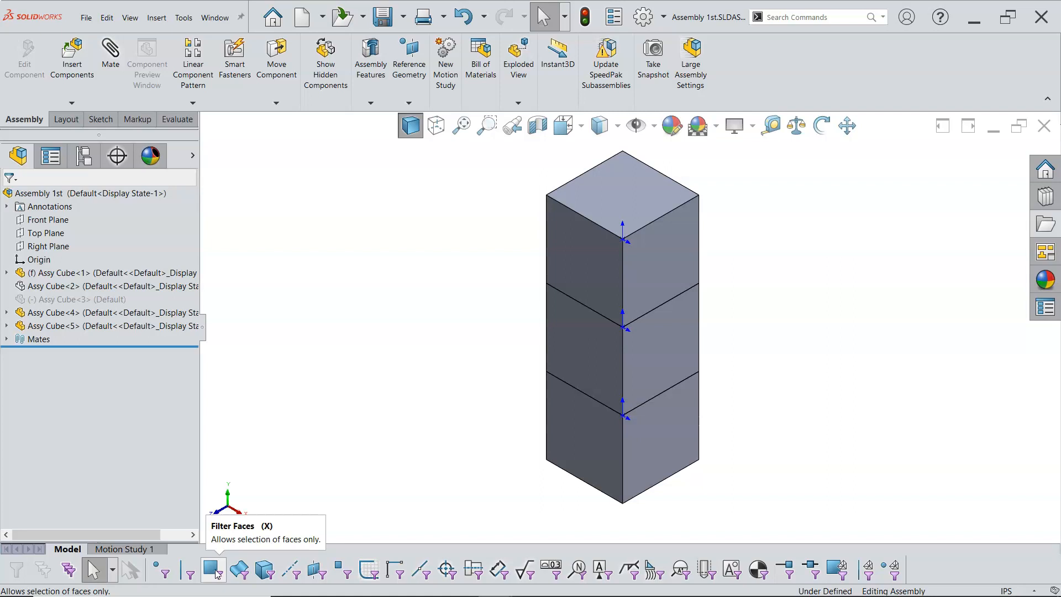
click(236, 576)
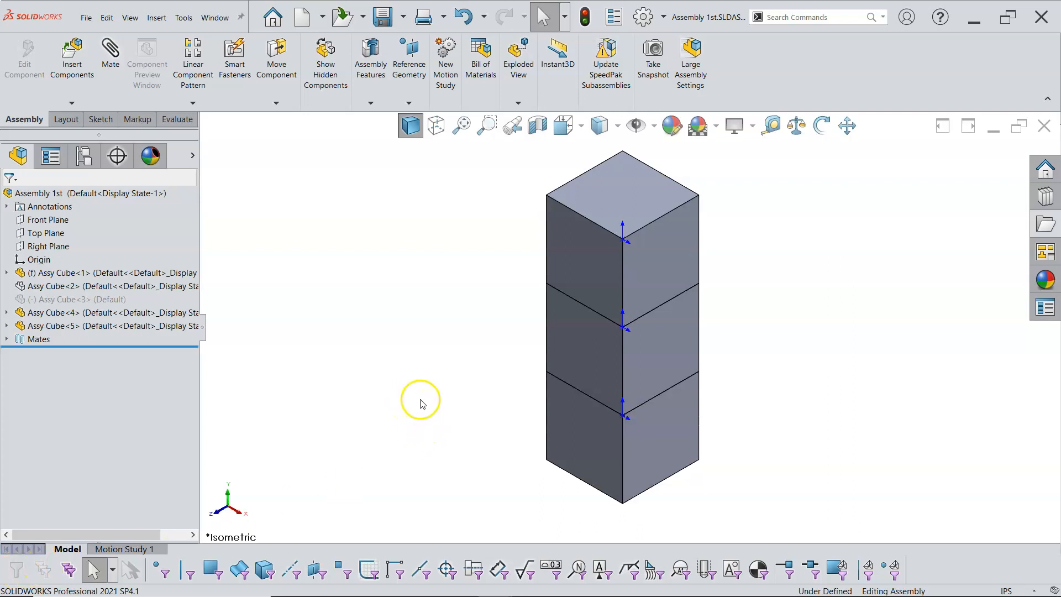
scroll(420, 399, up, 1)
scroll(621, 252, up, 1)
scroll(625, 249, down, 1)
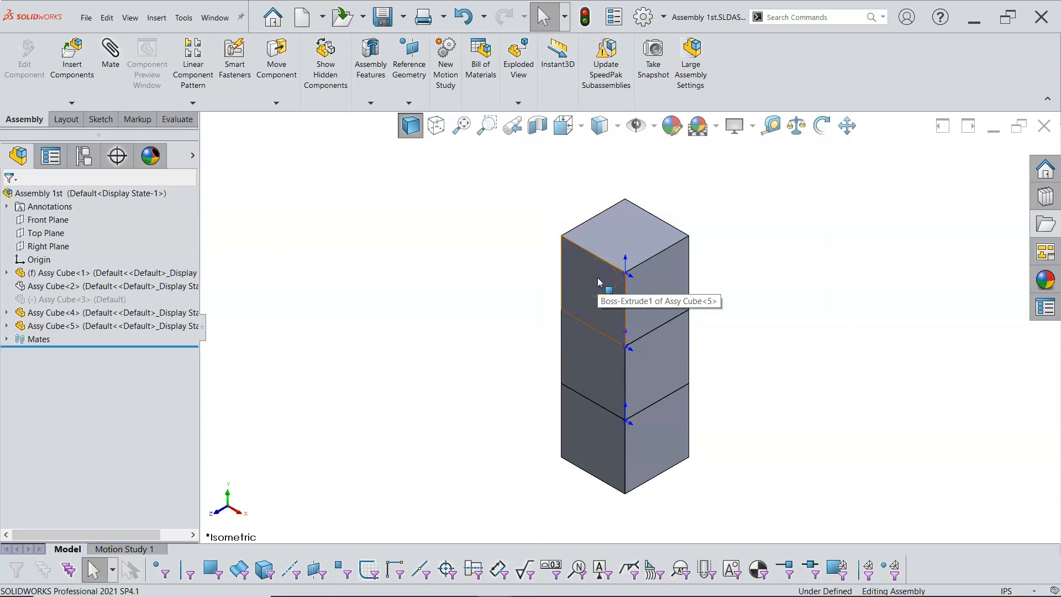
Copy the top cube of the stack to create a new Assy Cube placed beside it
ctrl+drag(597, 277, 786, 314)
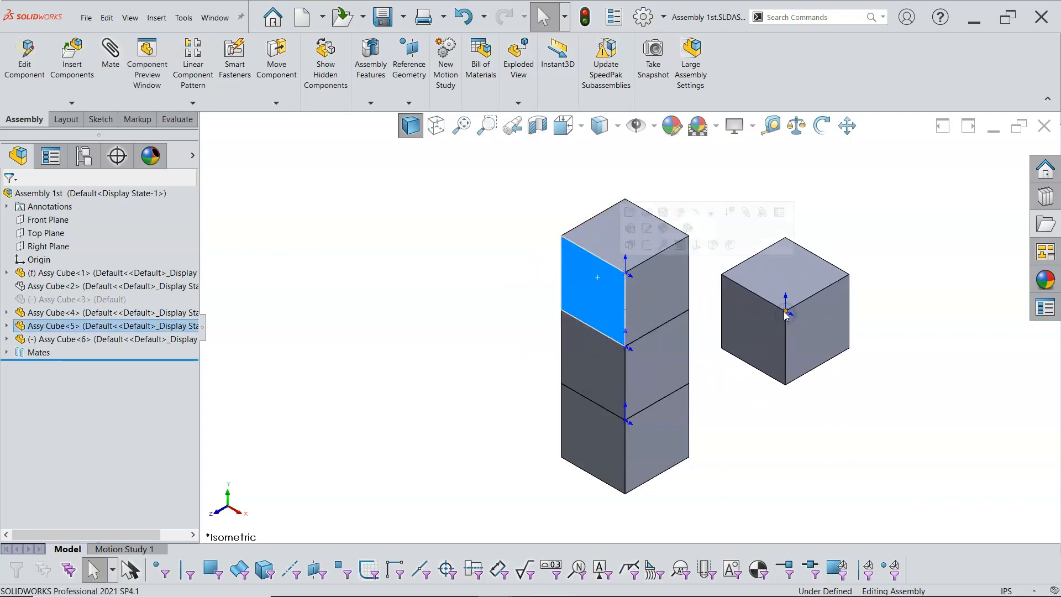
click(803, 406)
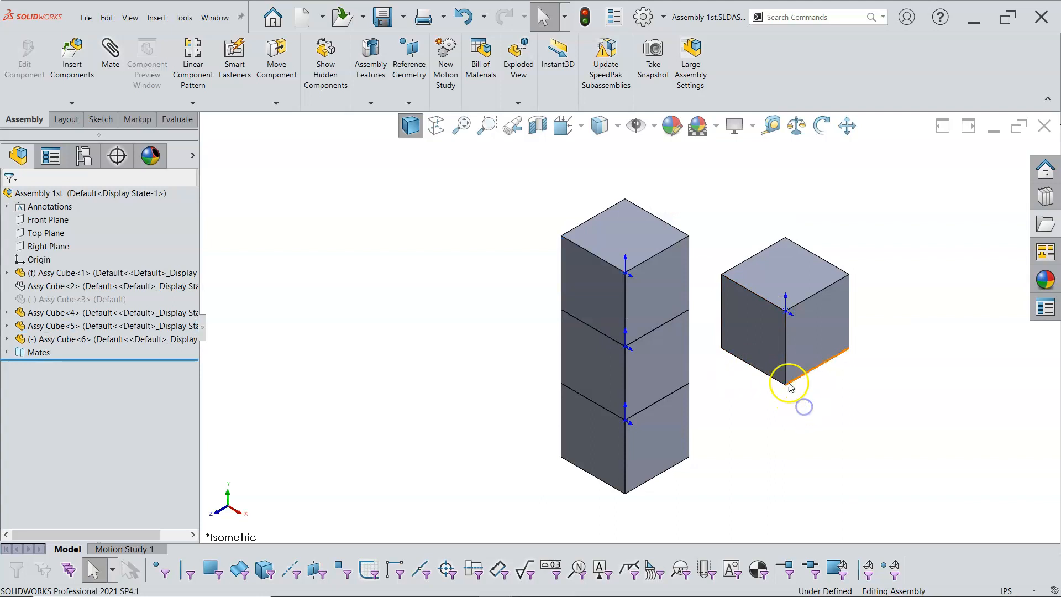
Mate the new cube's bottom face coincident with the stack's top face and drag it onto the stack
middle_drag(777, 369, 789, 272)
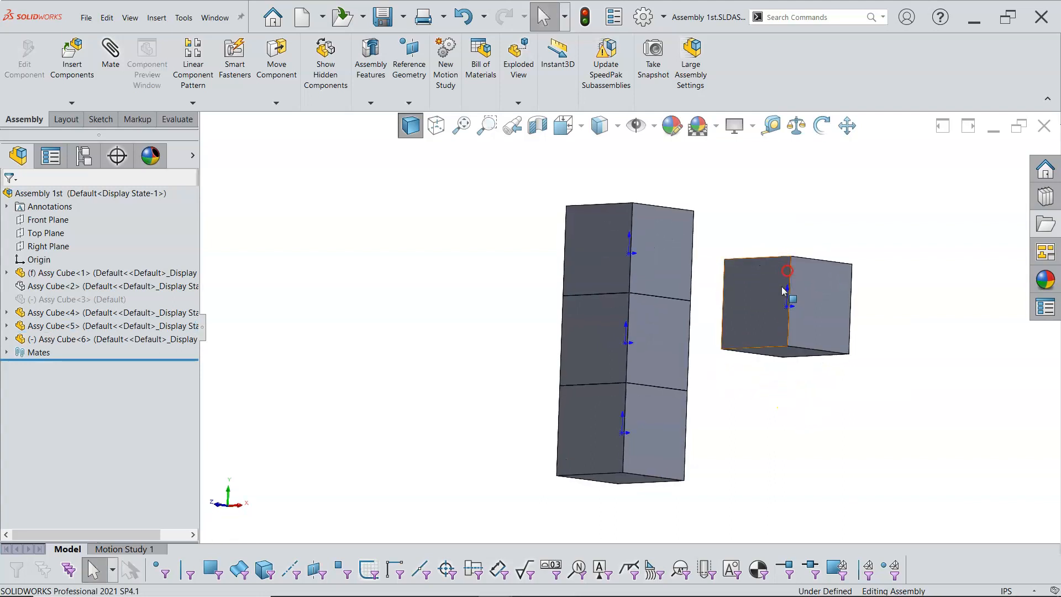
scroll(775, 356, down, 1)
click(775, 354)
middle_drag(717, 261, 705, 386)
key(Escape)
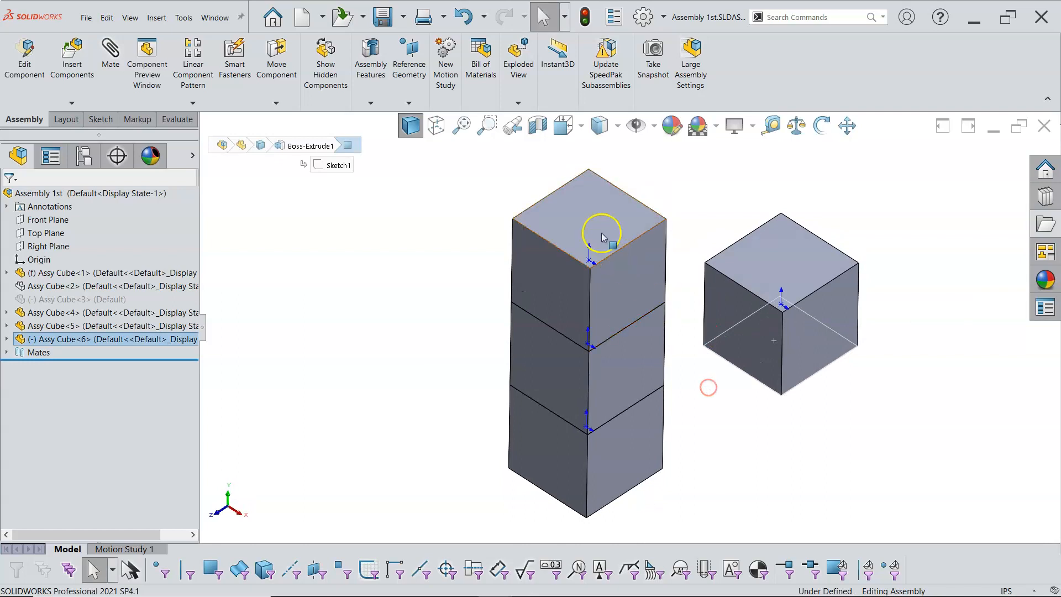
click(599, 220)
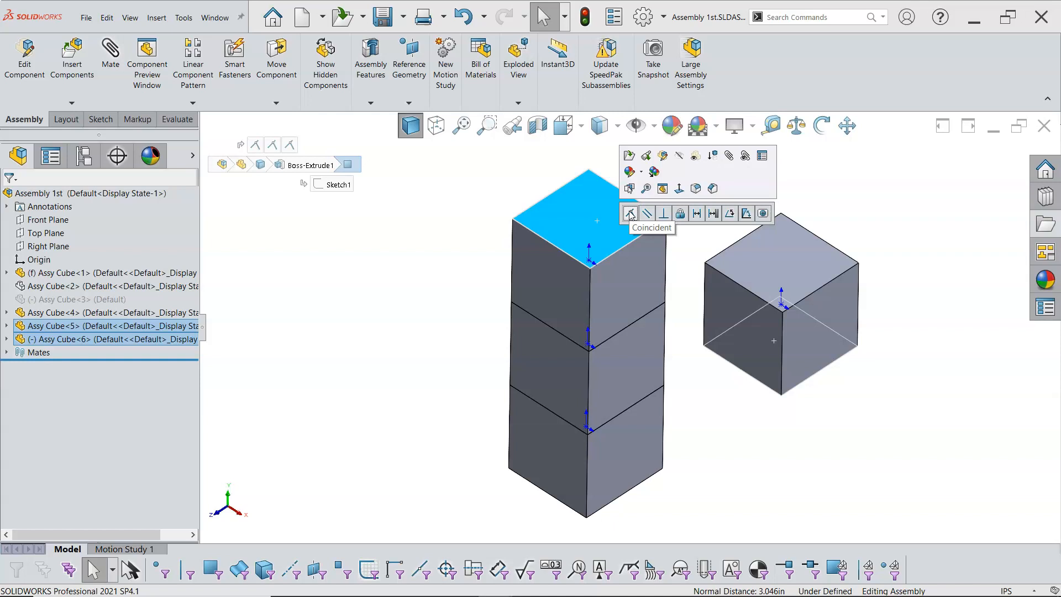
click(630, 214)
scroll(710, 263, up, 2)
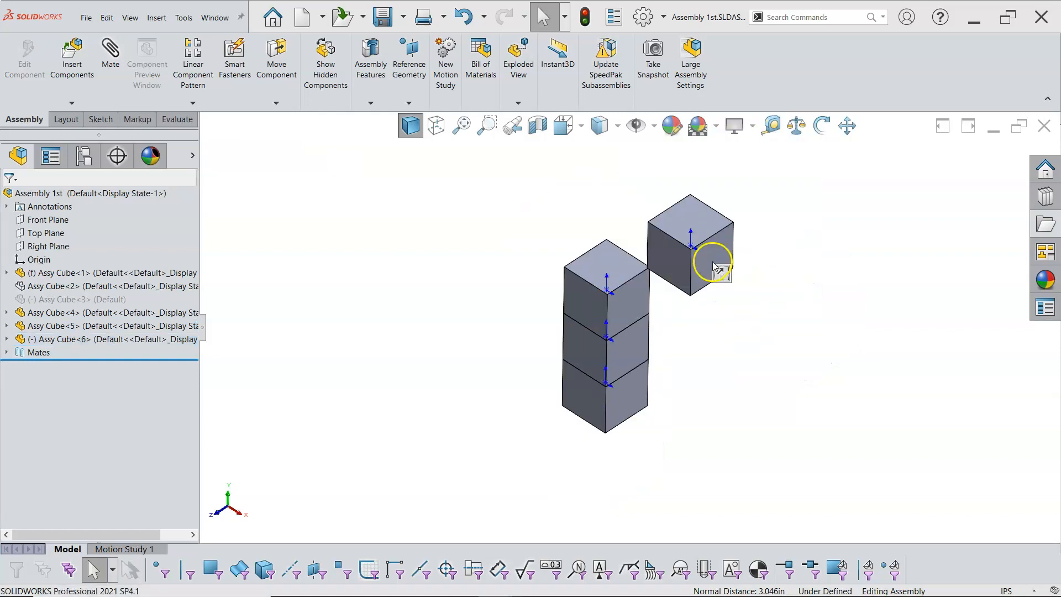
drag(674, 229, 598, 244)
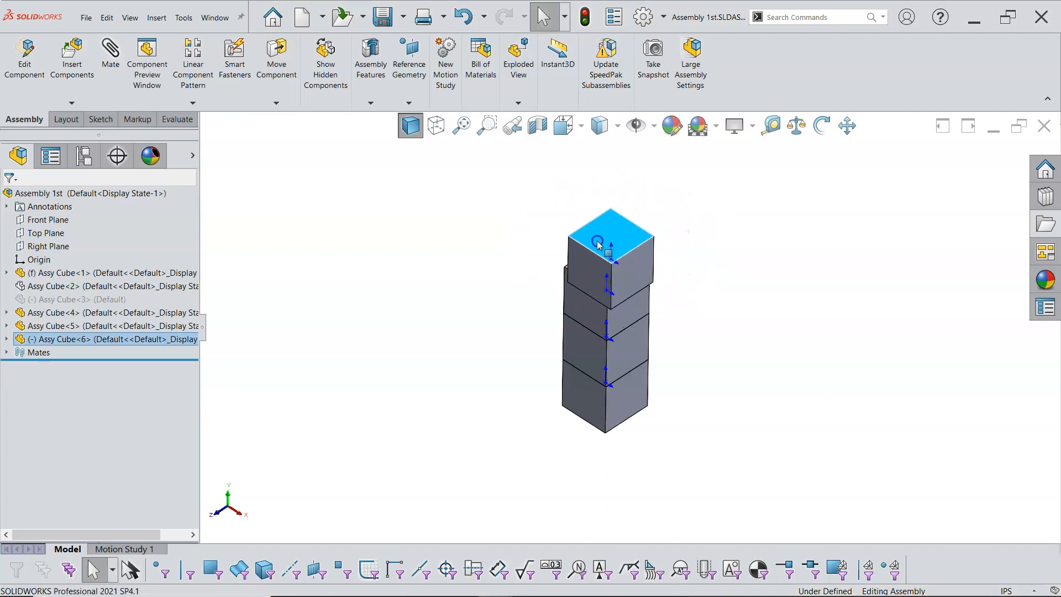
Drag the top cube along its mated face in the front, right and isometric views
key(ctrl+1)
drag(577, 206, 513, 206)
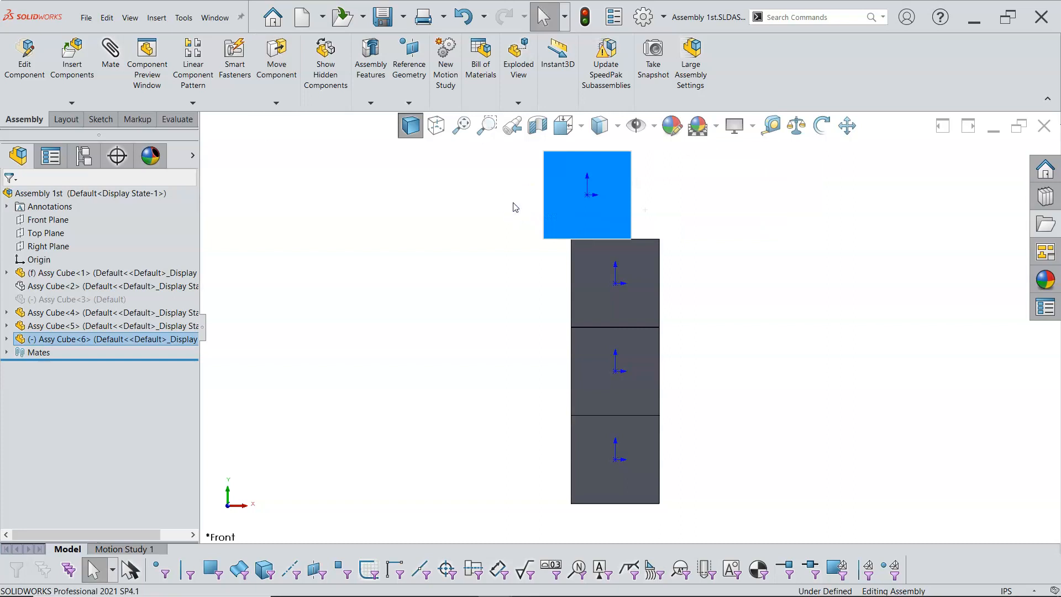
key(ctrl+4)
drag(593, 212, 649, 191)
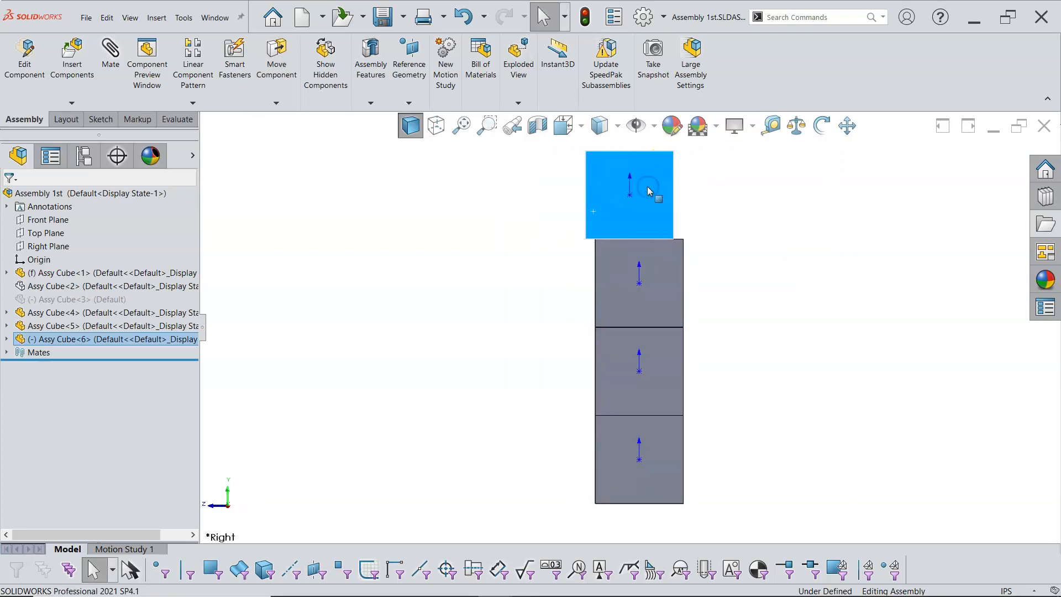
key(ctrl+7)
middle_drag(695, 229, 687, 267)
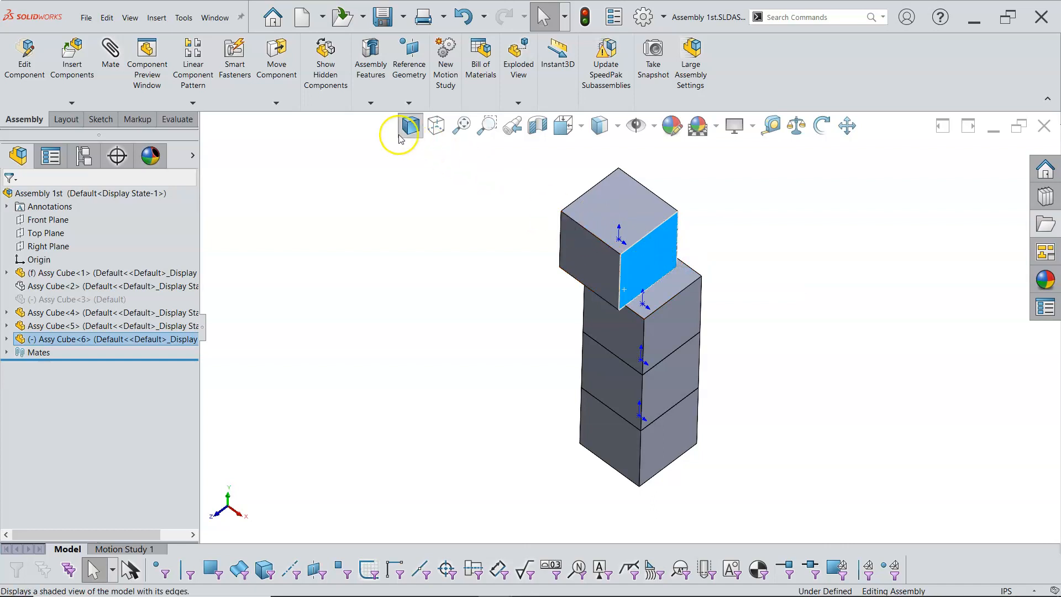
Rotate the top cube off the stack with Rotate Component
click(276, 104)
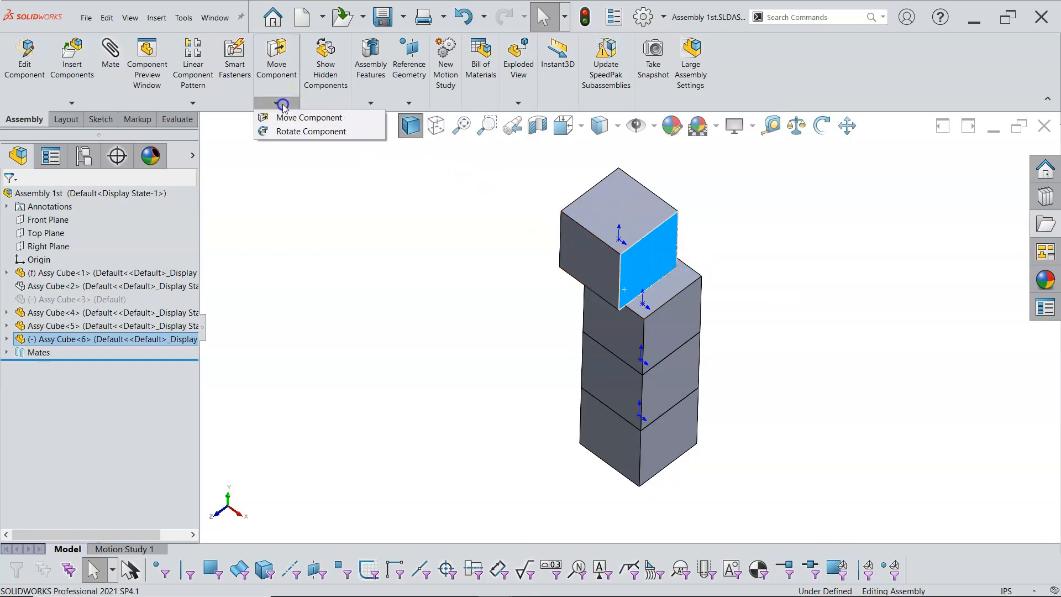
click(278, 132)
drag(595, 210, 527, 270)
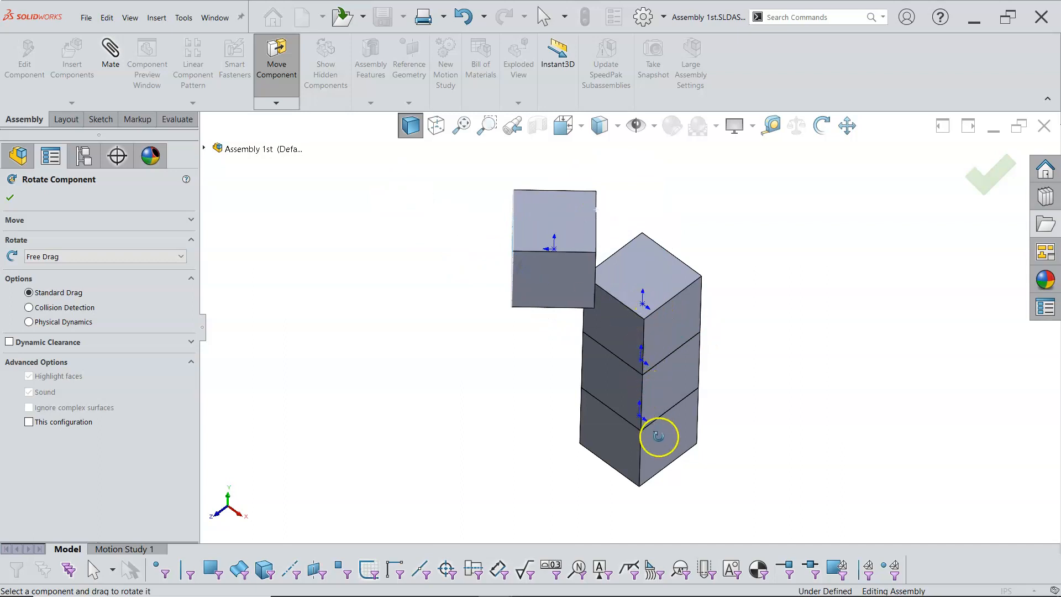
drag(557, 273, 739, 238)
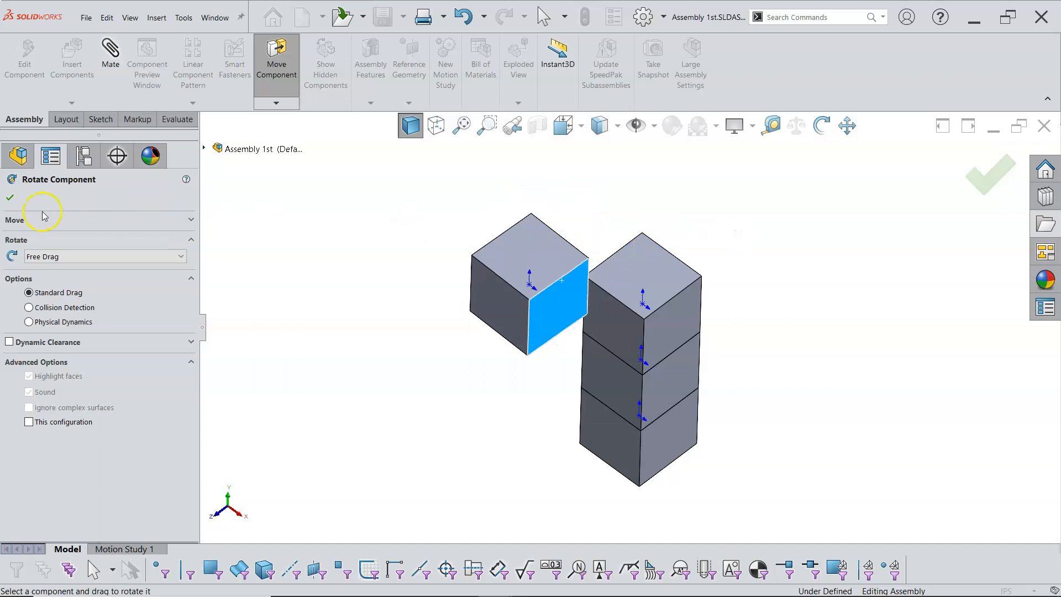
click(11, 197)
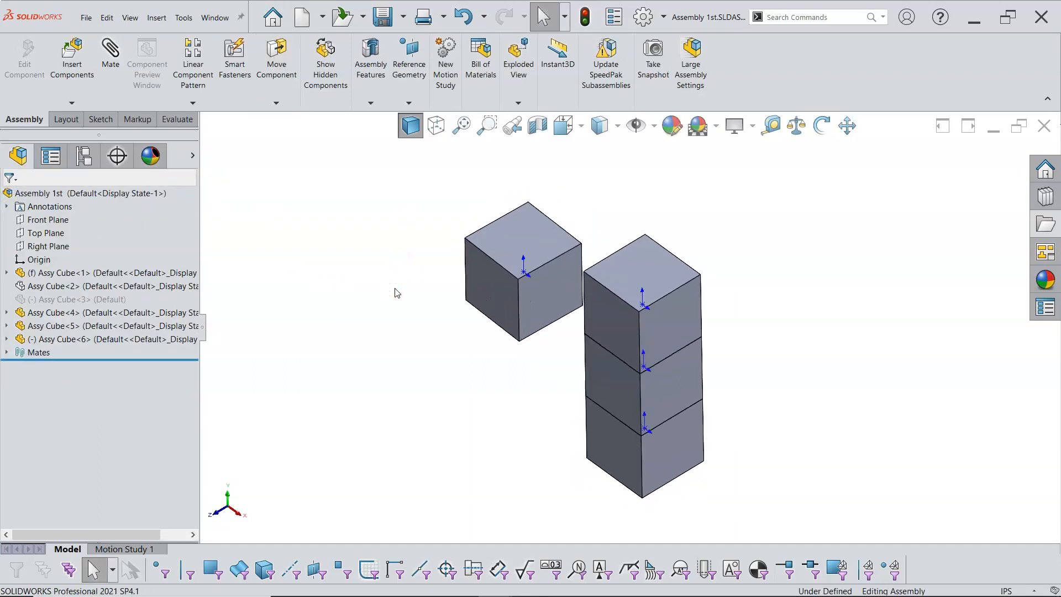
click(483, 309)
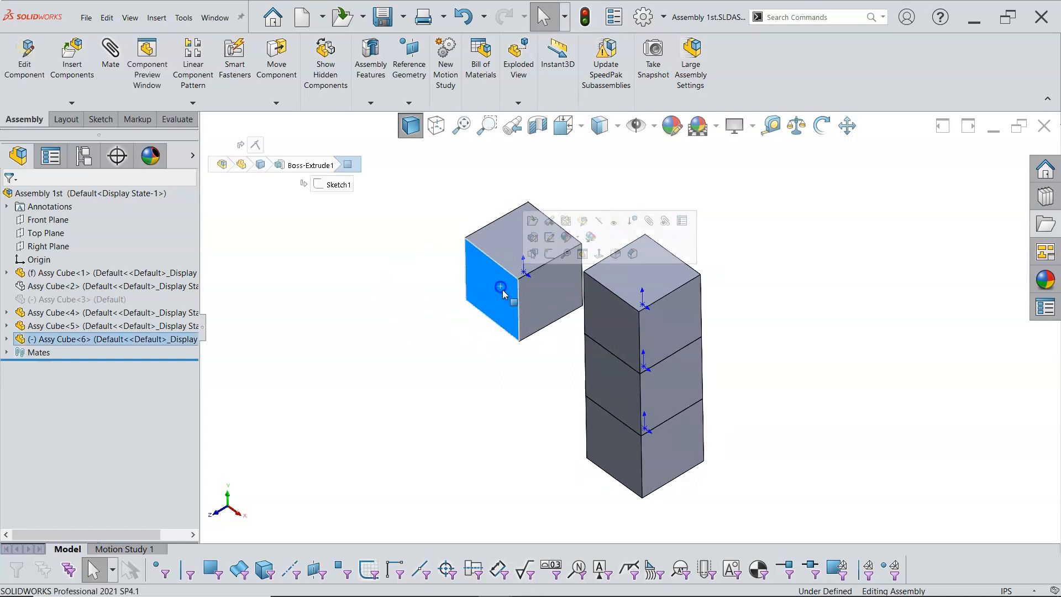
ctrl+click(601, 319)
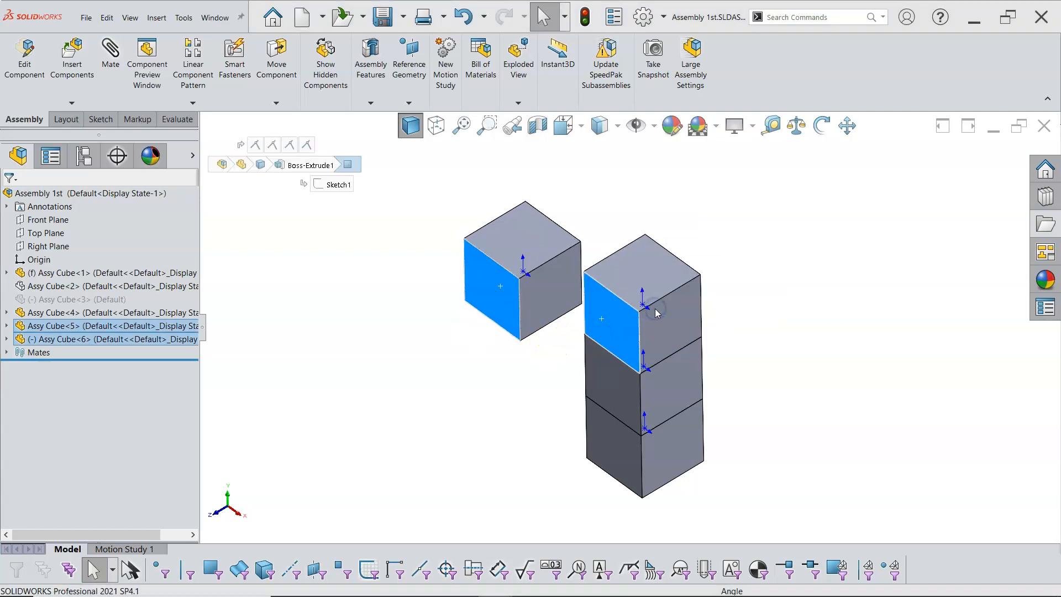
click(769, 315)
Rotate the separated cube back to an upright orientation with Rotate Component
click(497, 239)
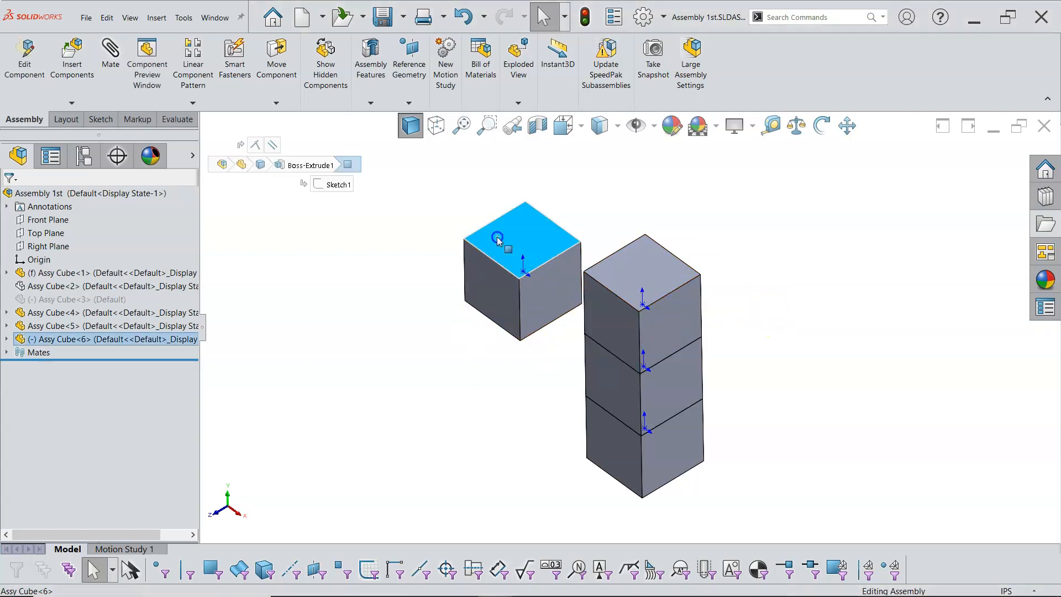
click(275, 103)
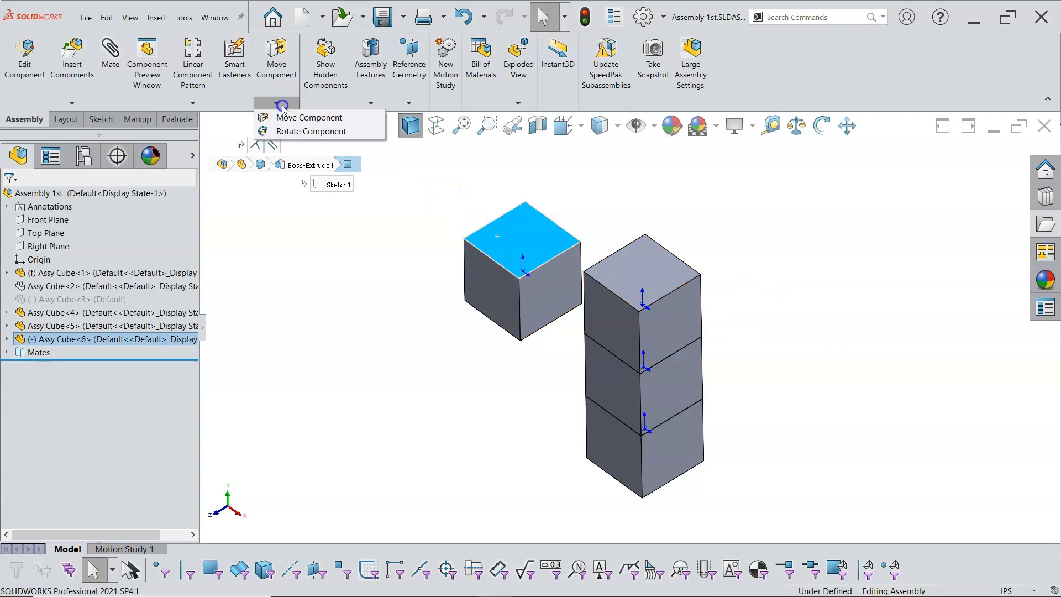
click(286, 133)
drag(575, 277, 487, 218)
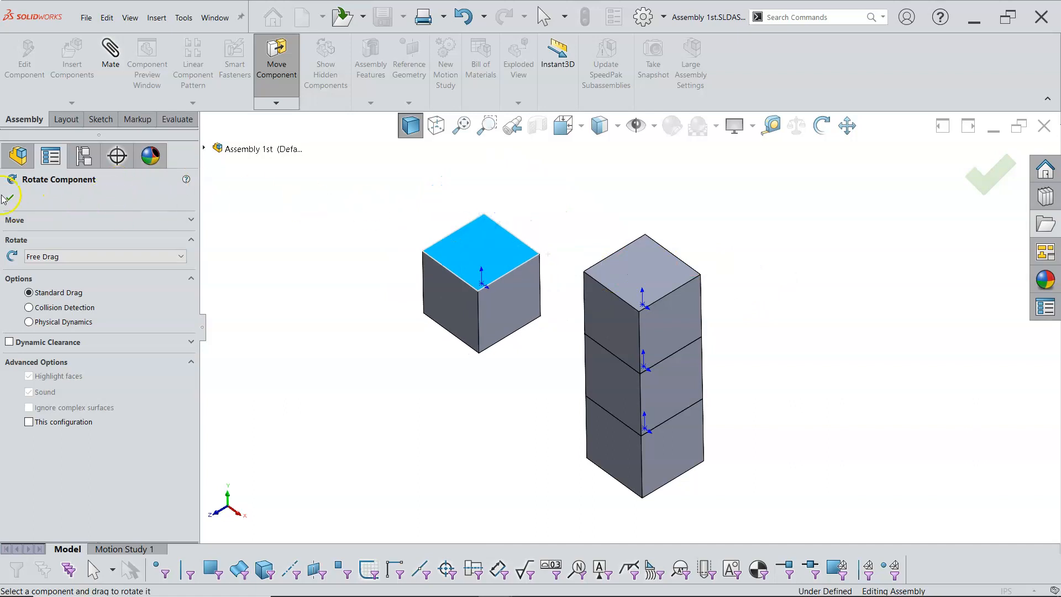
click(20, 198)
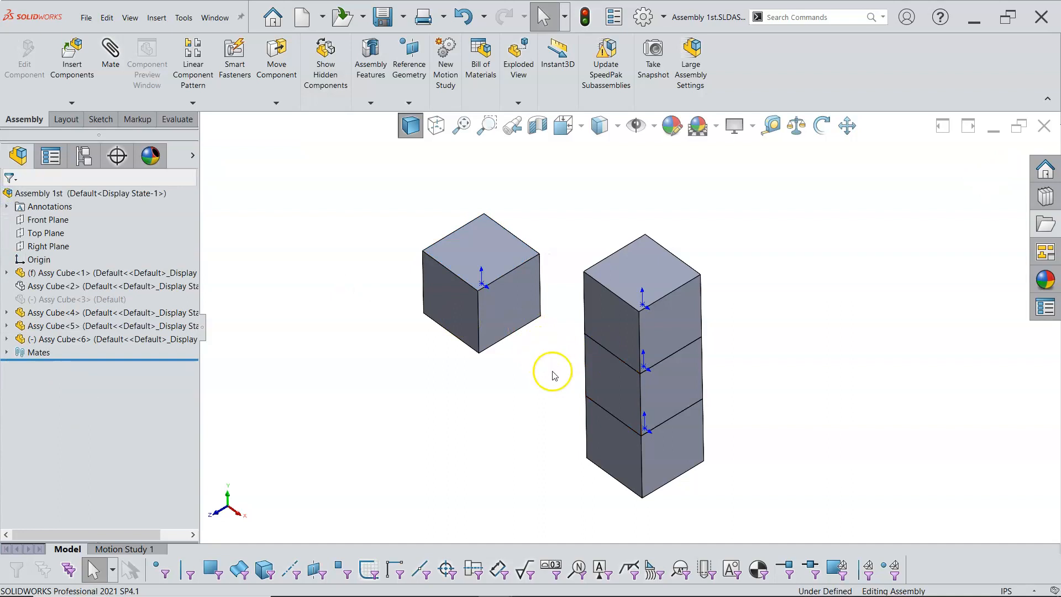
Try to mate the new cube's front face perpendicular to the front face of the top stacked cube
click(524, 315)
ctrl+click(674, 326)
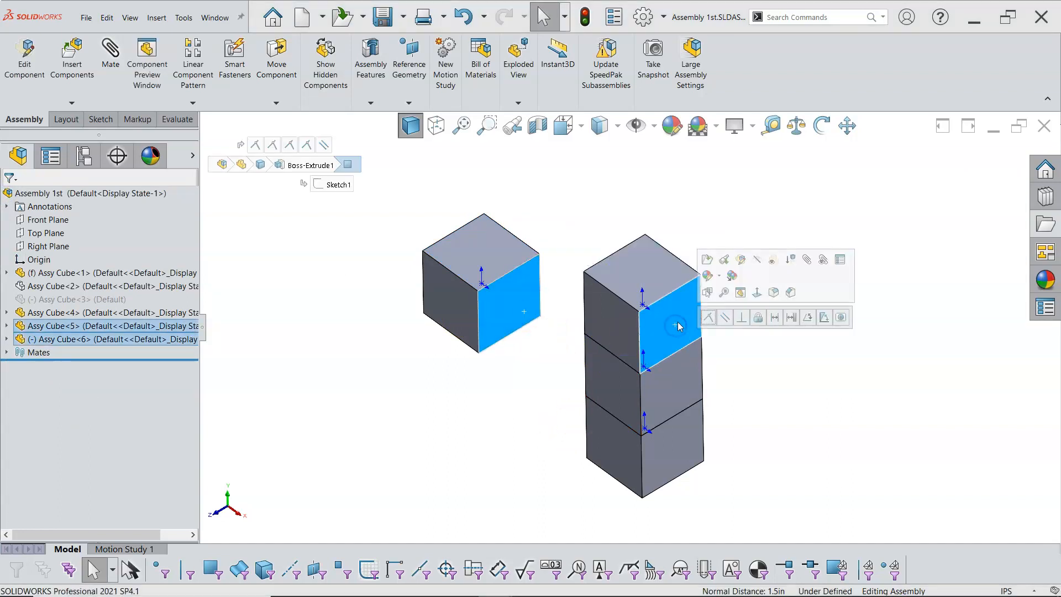
click(740, 319)
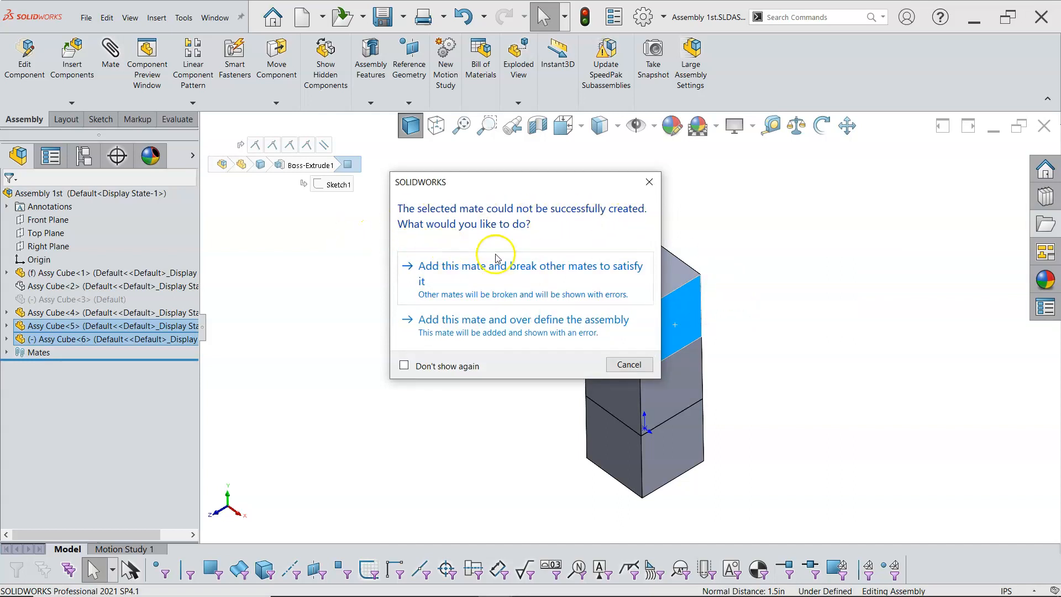
click(649, 182)
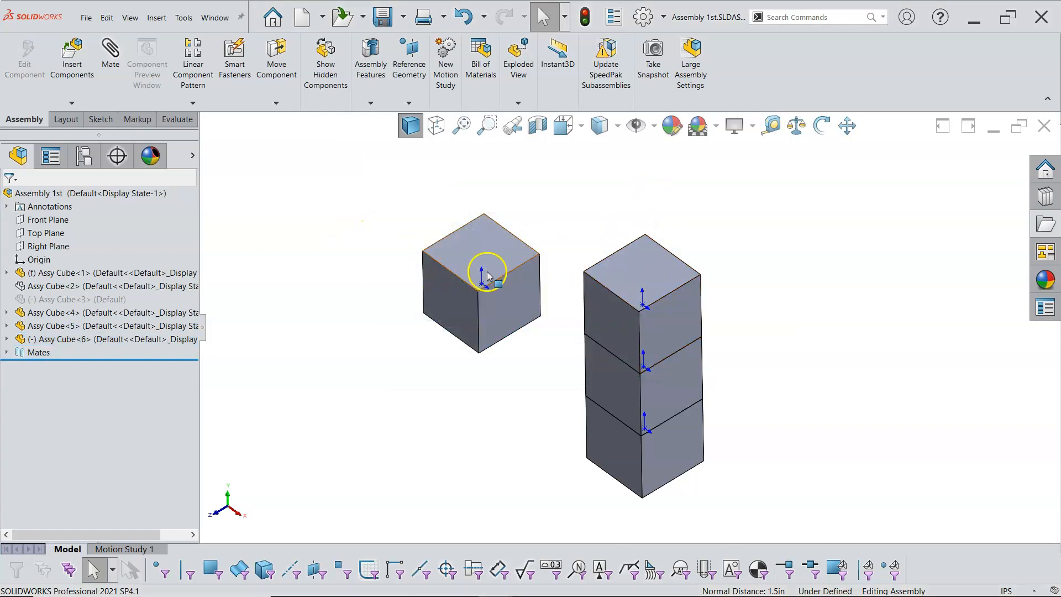
click(459, 294)
ctrl+click(674, 333)
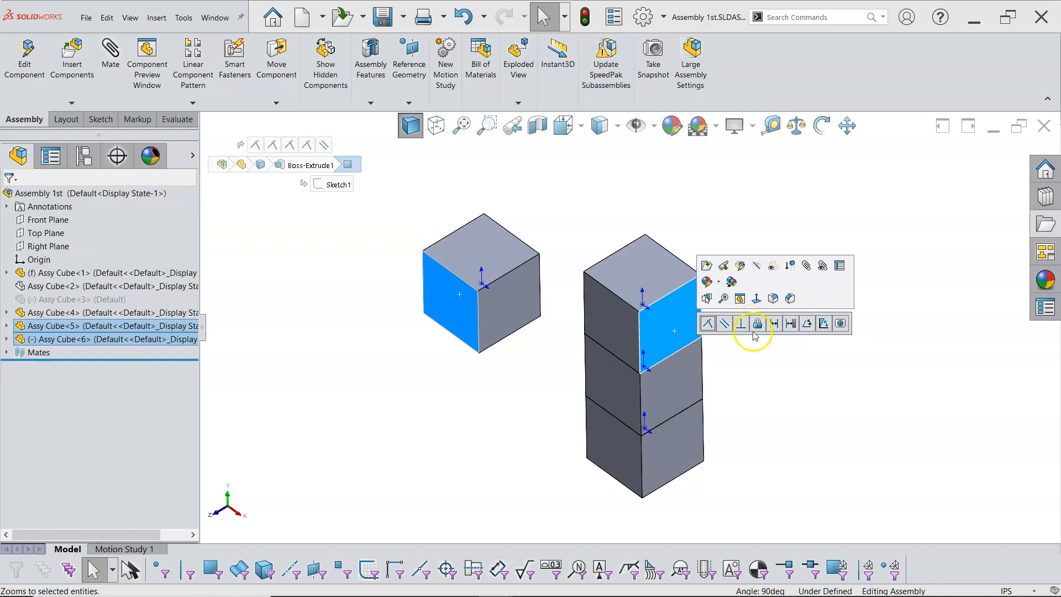
click(756, 370)
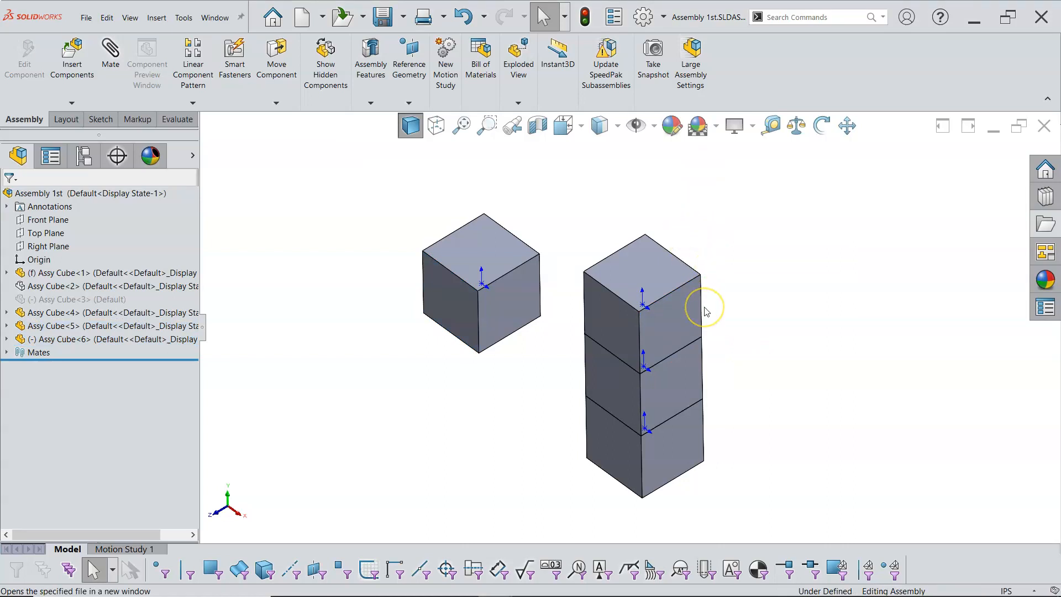
Mate the new cube's front face coincident with the front face of the top stacked cube
scroll(705, 310, down, 2)
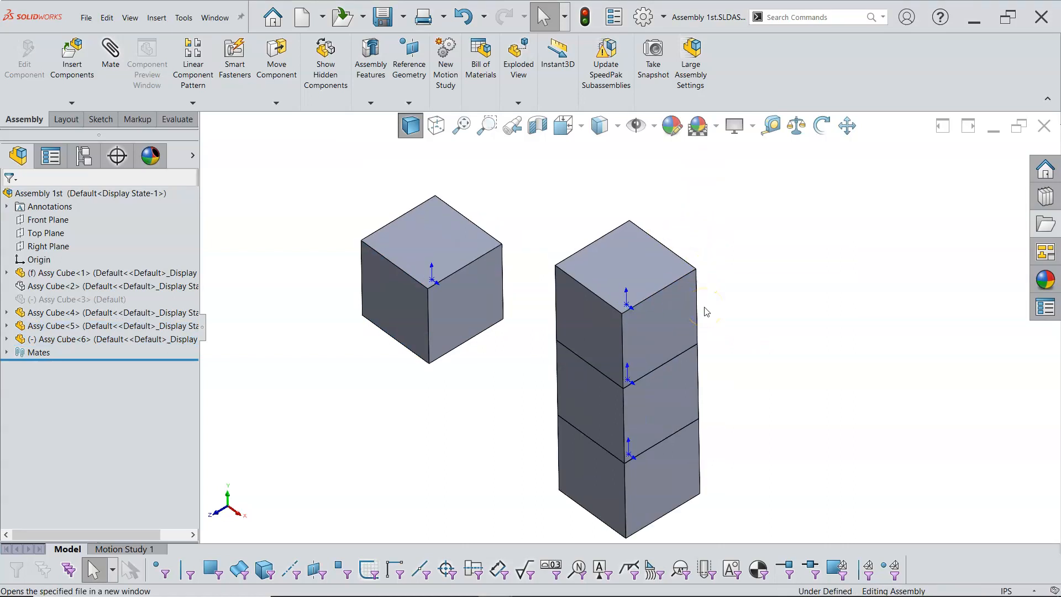
click(463, 338)
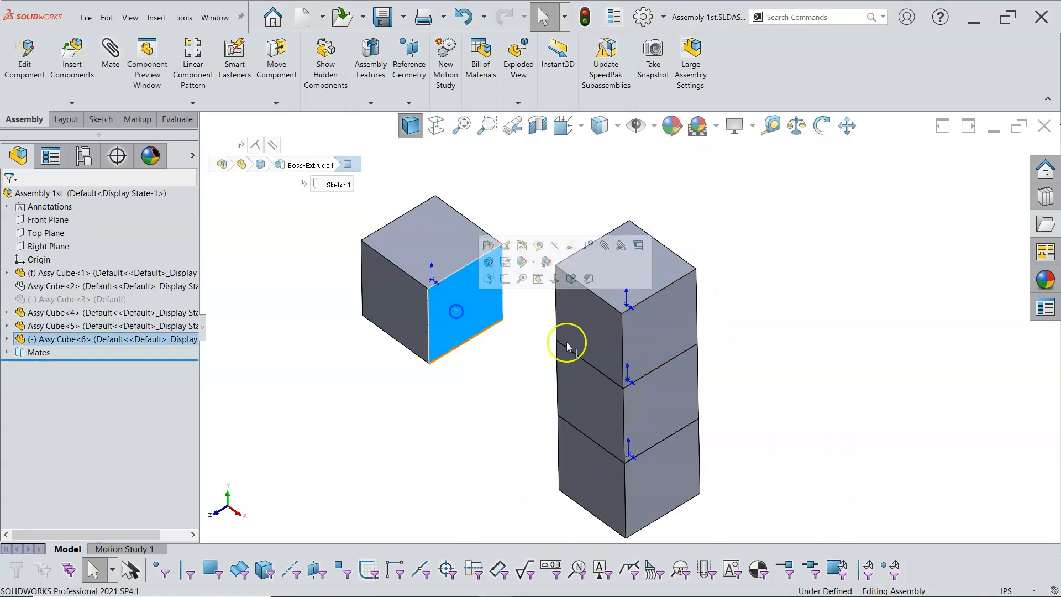
ctrl+click(655, 336)
click(685, 323)
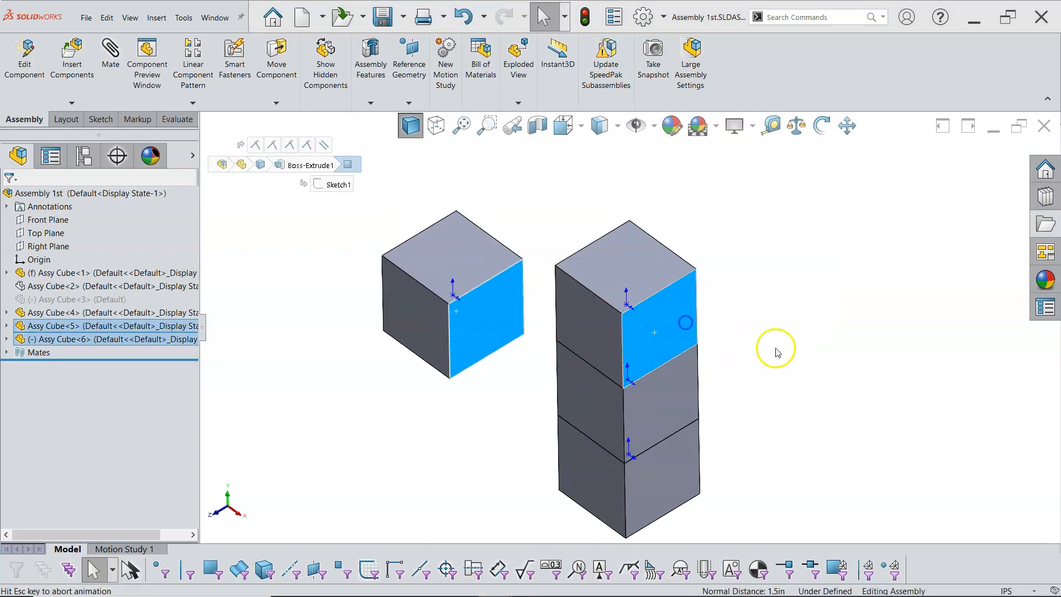
Drag the new cube away from the stack and back down onto its top
drag(516, 336, 808, 235)
scroll(801, 265, up, 3)
mouse_move(801, 266)
middle_down()
mouse_move(807, 234)
mouse_move(797, 258)
middle_up()
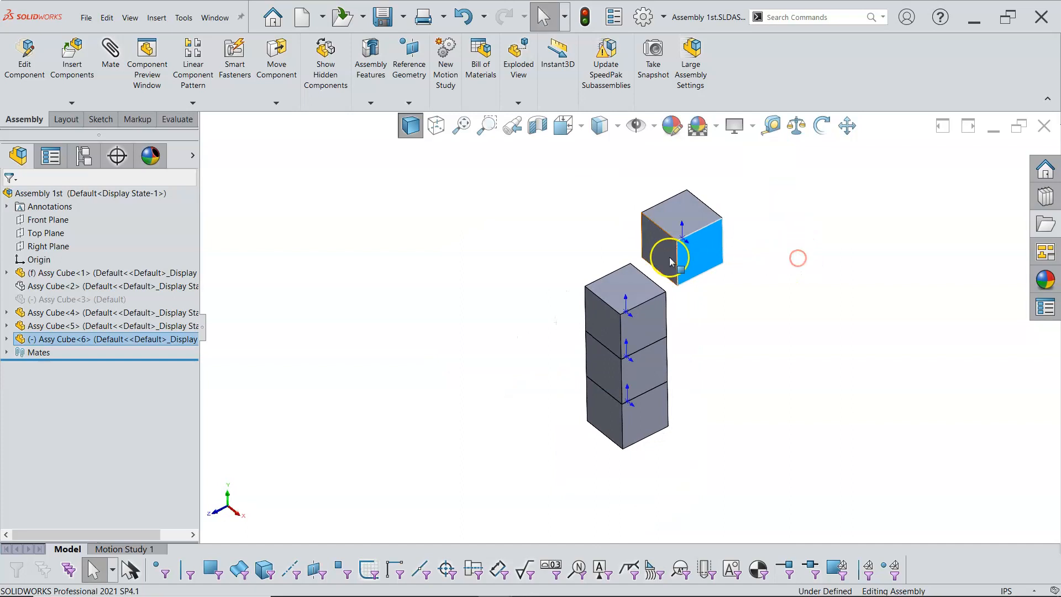
scroll(671, 252, down, 3)
scroll(690, 271, up, 2)
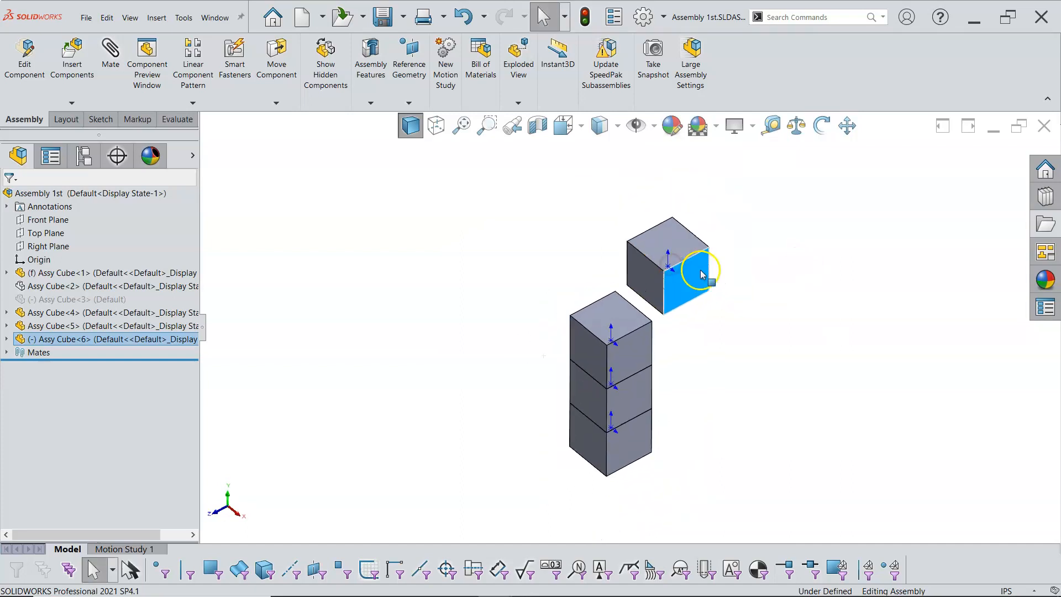
drag(692, 277, 613, 293)
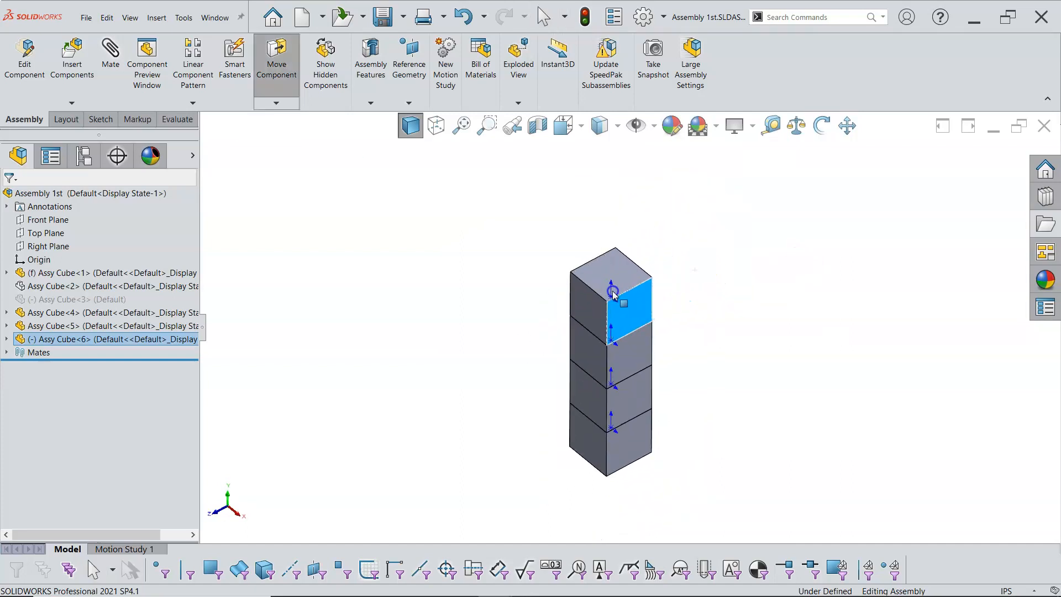
Drag the new cube off the top of the stack toward the upper right
click(701, 331)
right_click(626, 273)
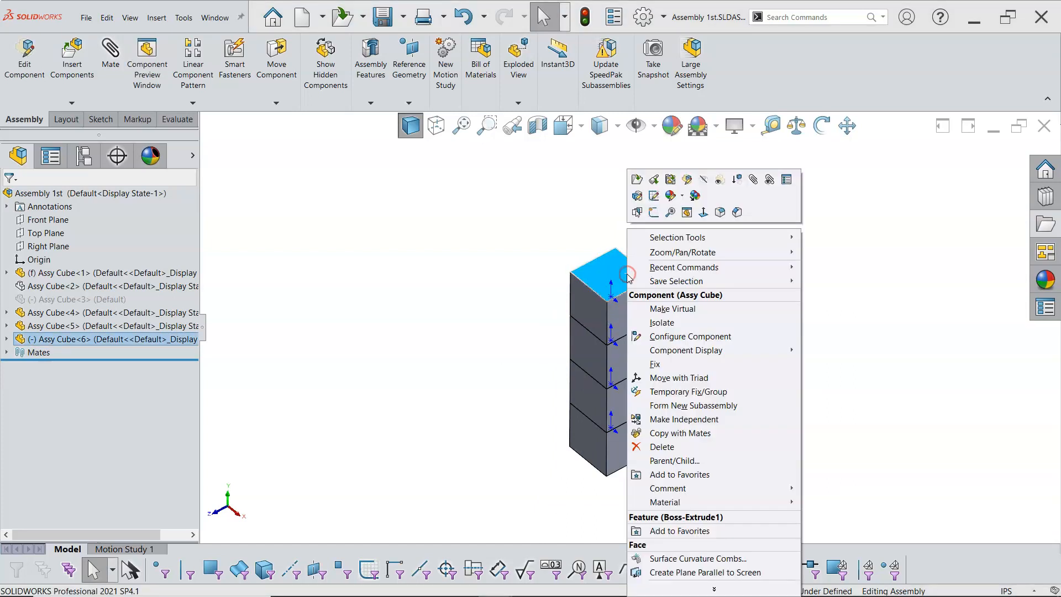
click(508, 233)
drag(594, 287, 685, 236)
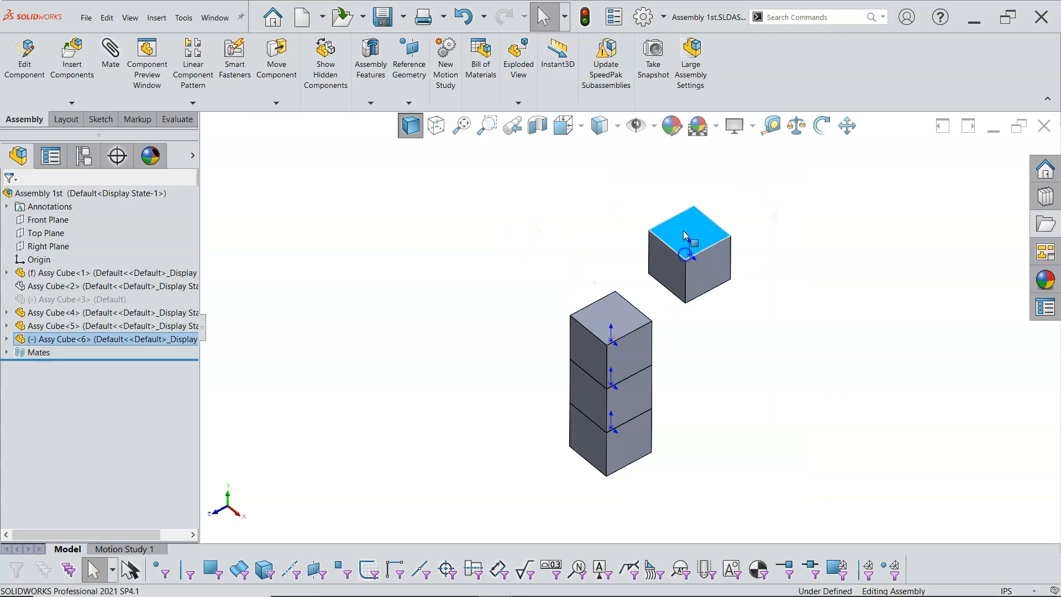
Switch to the Assy Cube part document window
right_click(684, 236)
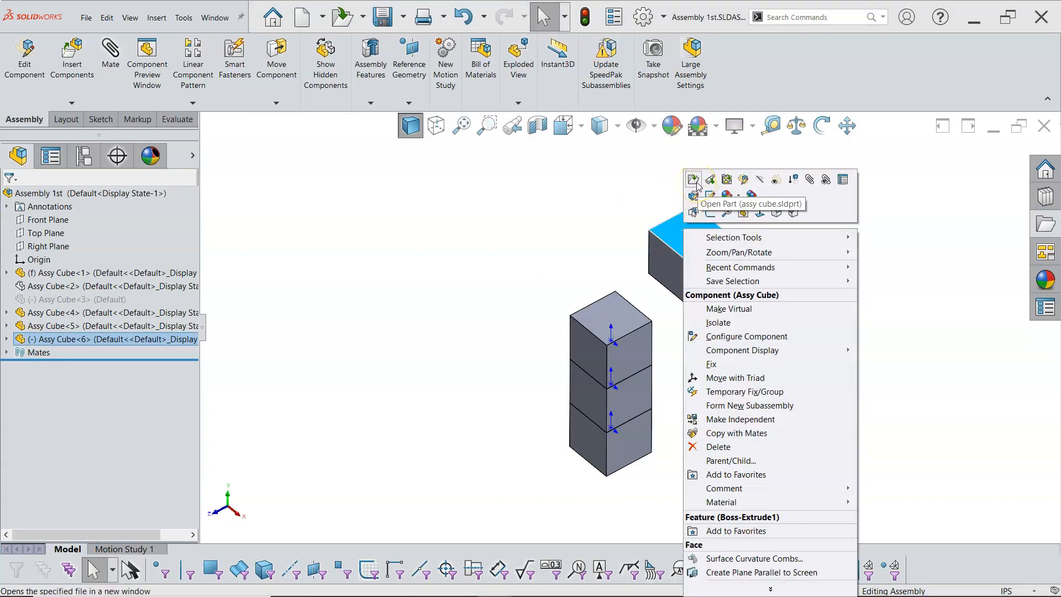
click(214, 18)
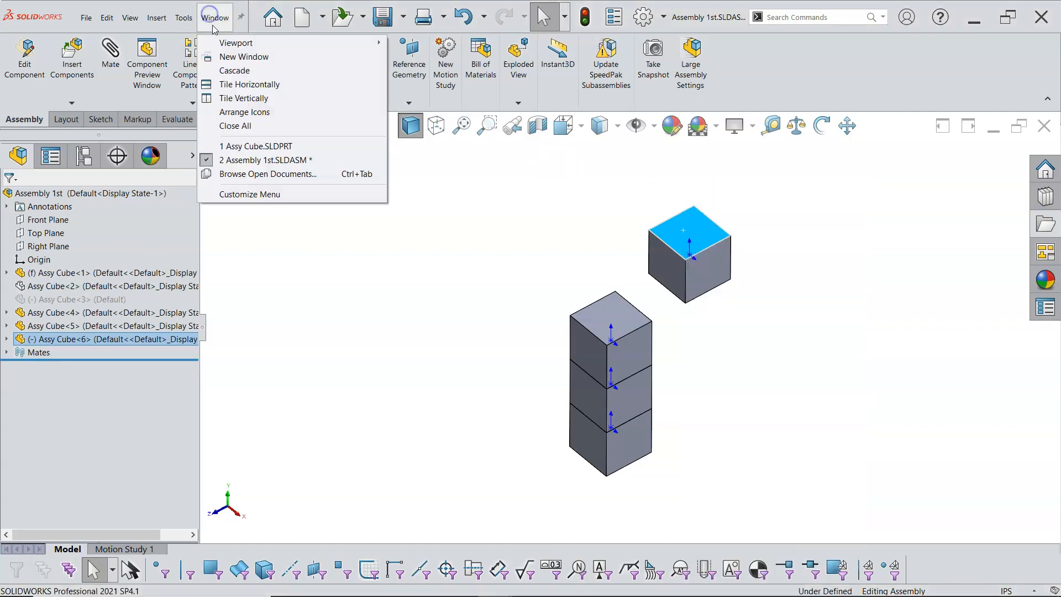
click(234, 147)
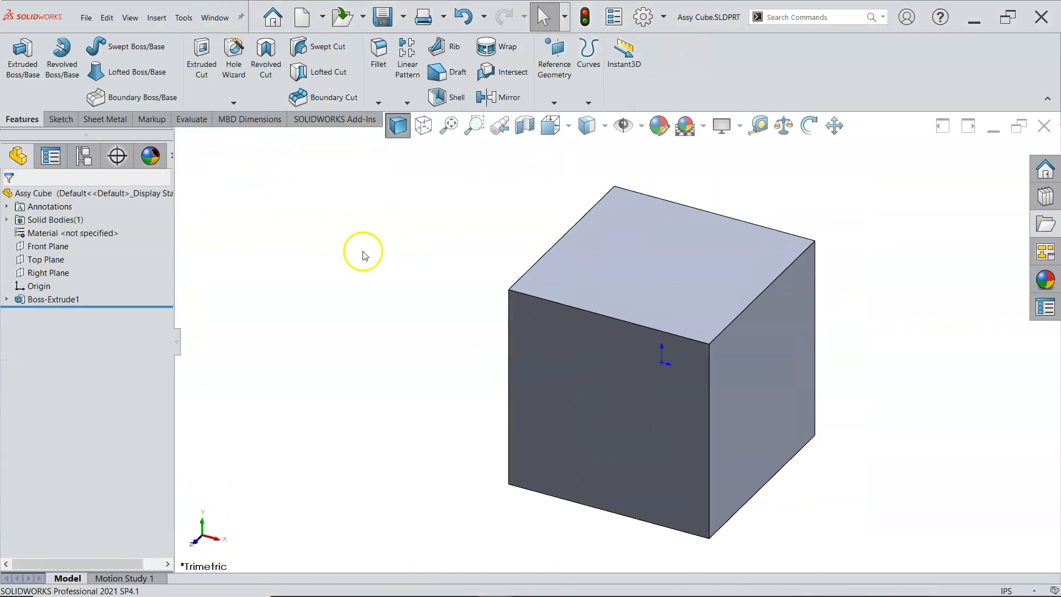
Sketch a circle of 1.000 in diameter centred on the origin on the cube's top face
middle_drag(266, 291, 264, 328)
key(Escape)
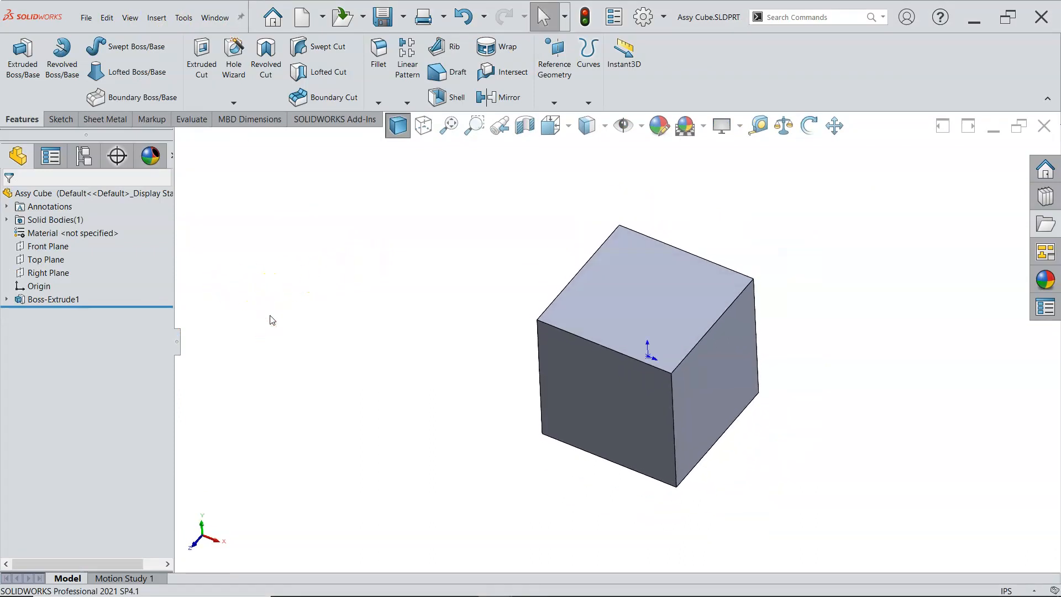
right_click(645, 304)
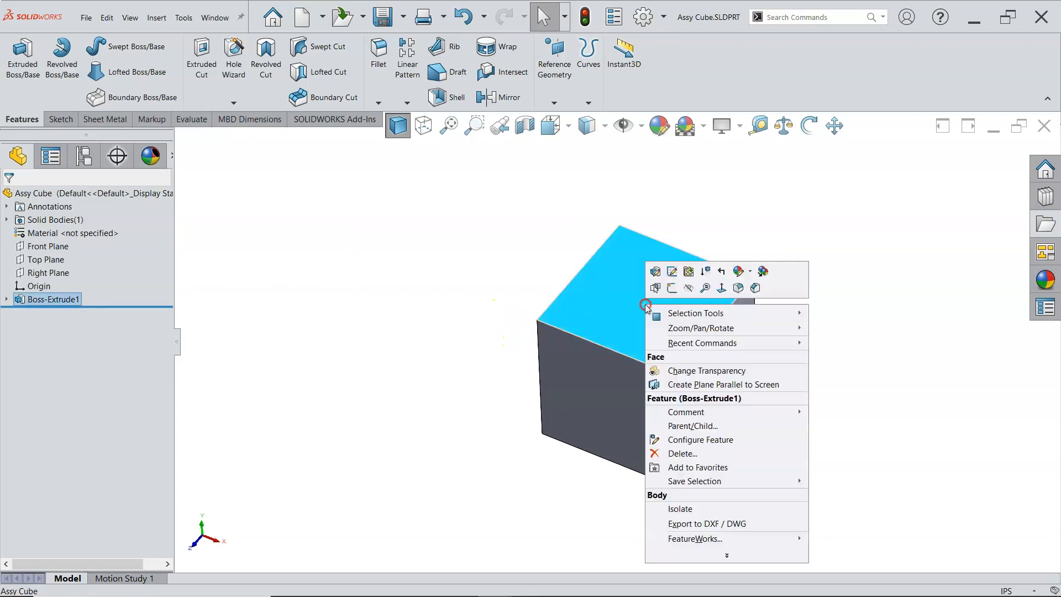
click(672, 287)
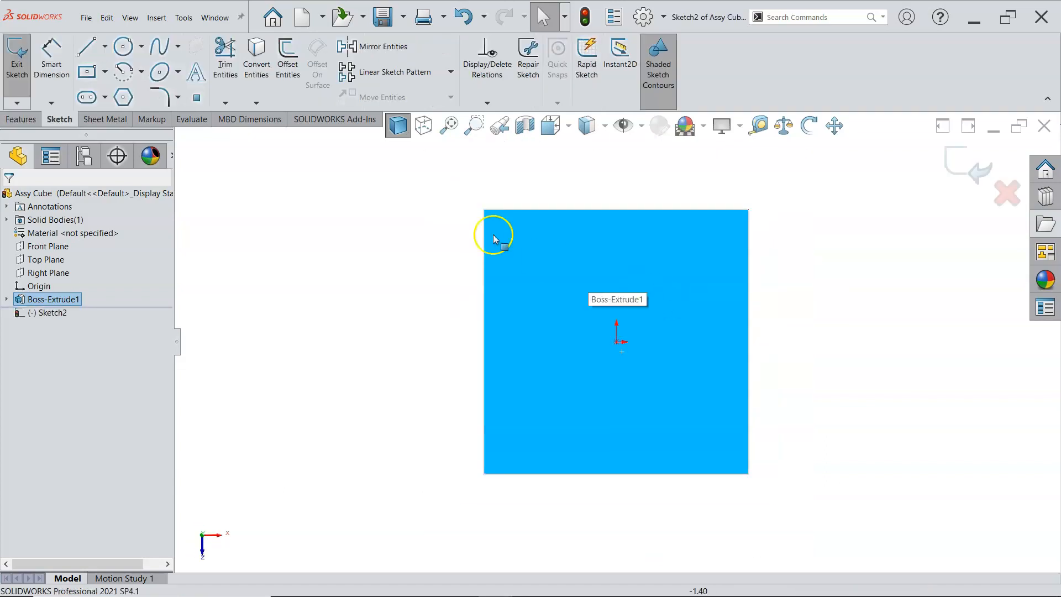
click(126, 51)
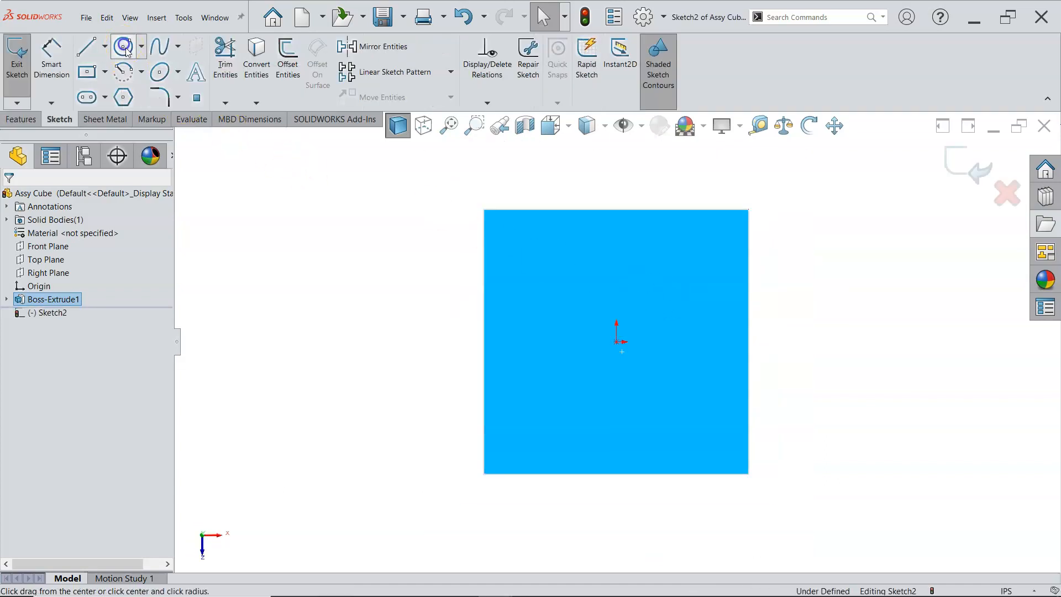
click(616, 343)
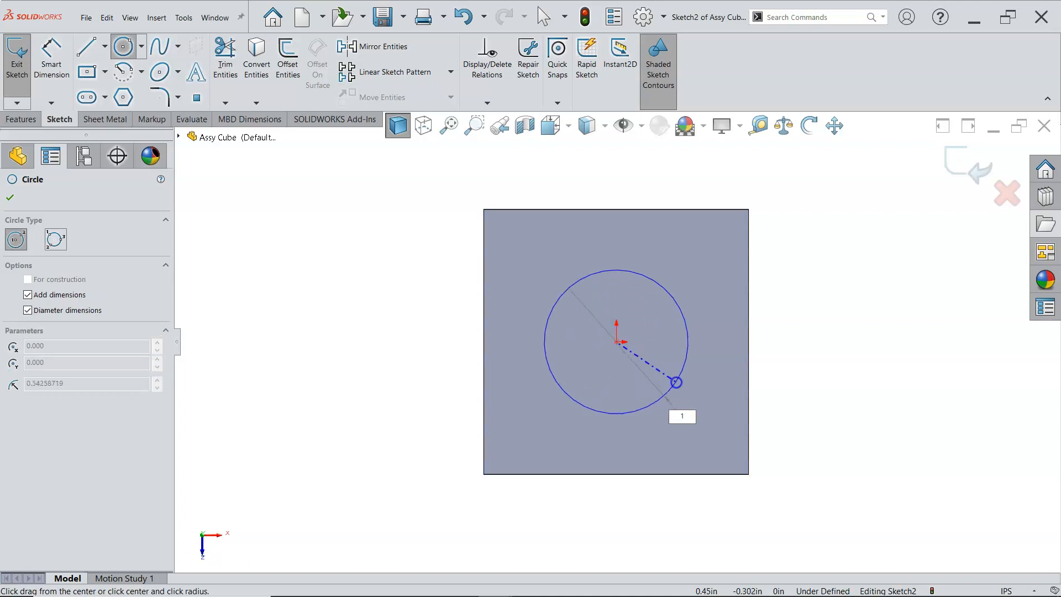
key(Return)
right_click(810, 318)
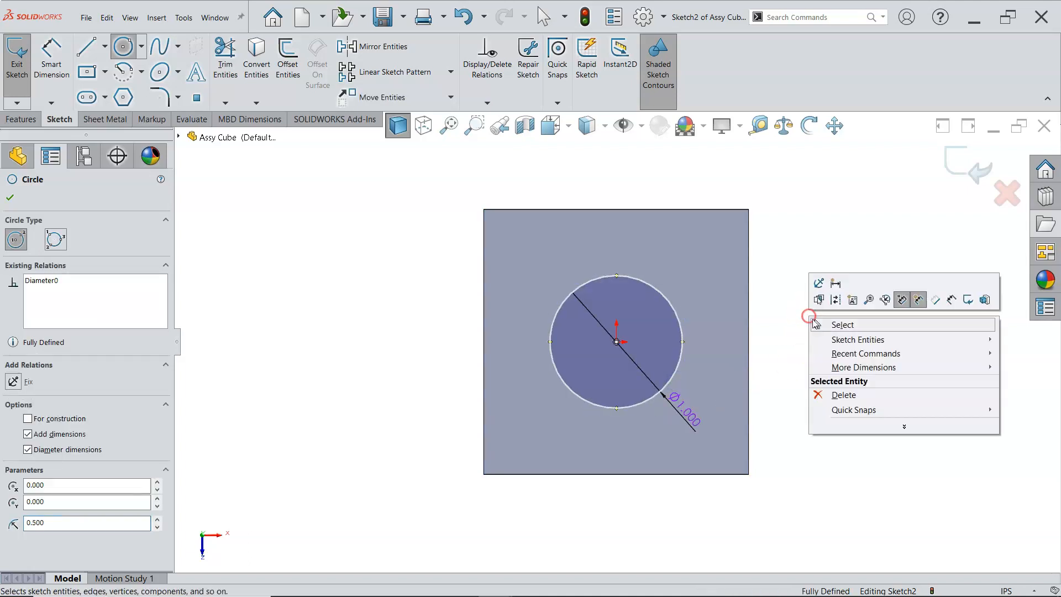
click(837, 326)
Cut the circle through all of the cube with Extruded Cut
middle_drag(855, 251, 791, 177)
middle_drag(816, 294, 815, 306)
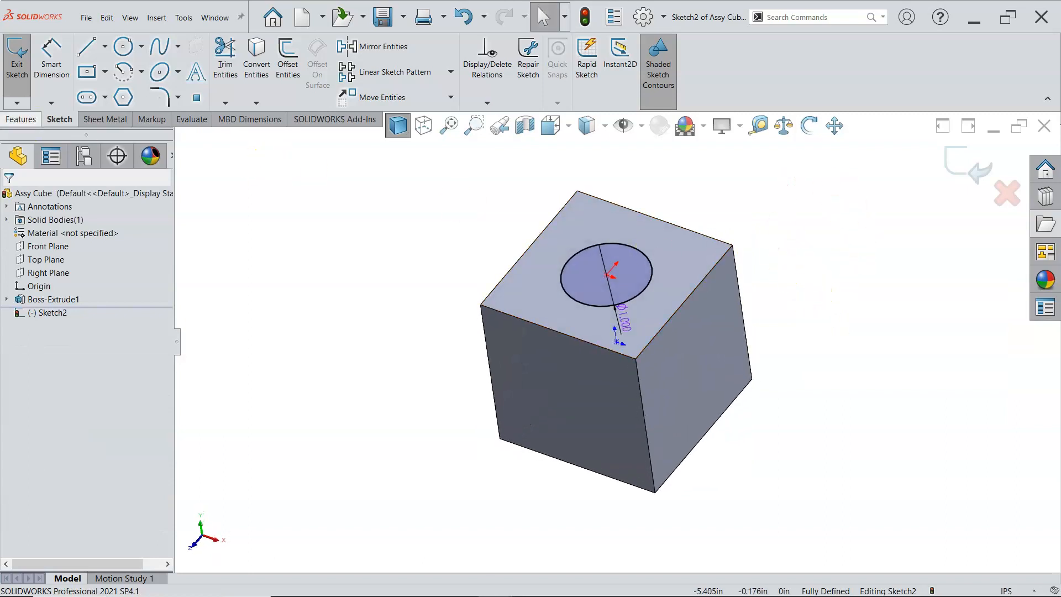
click(22, 120)
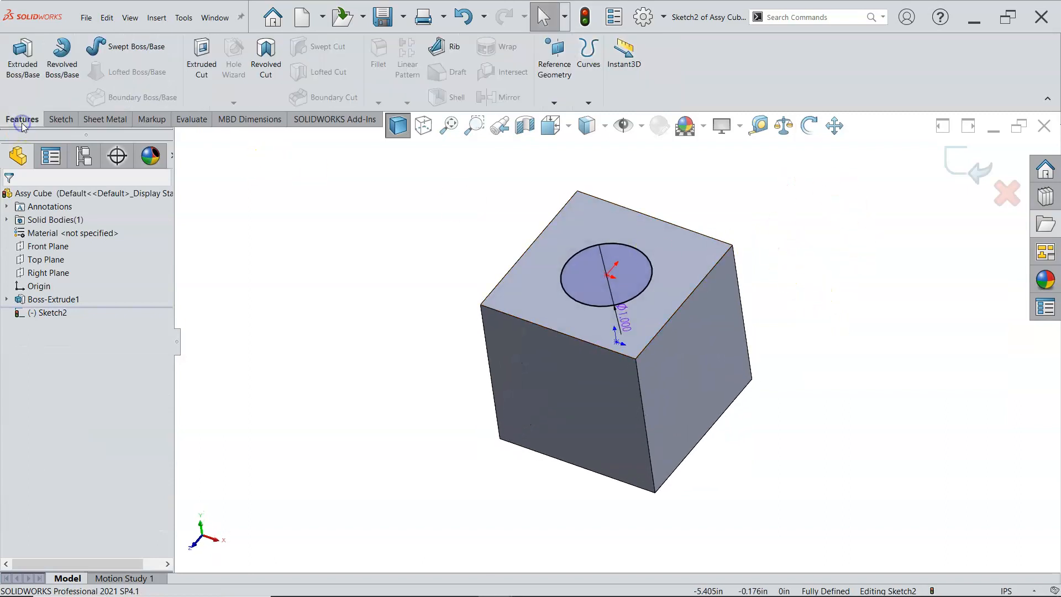
click(204, 78)
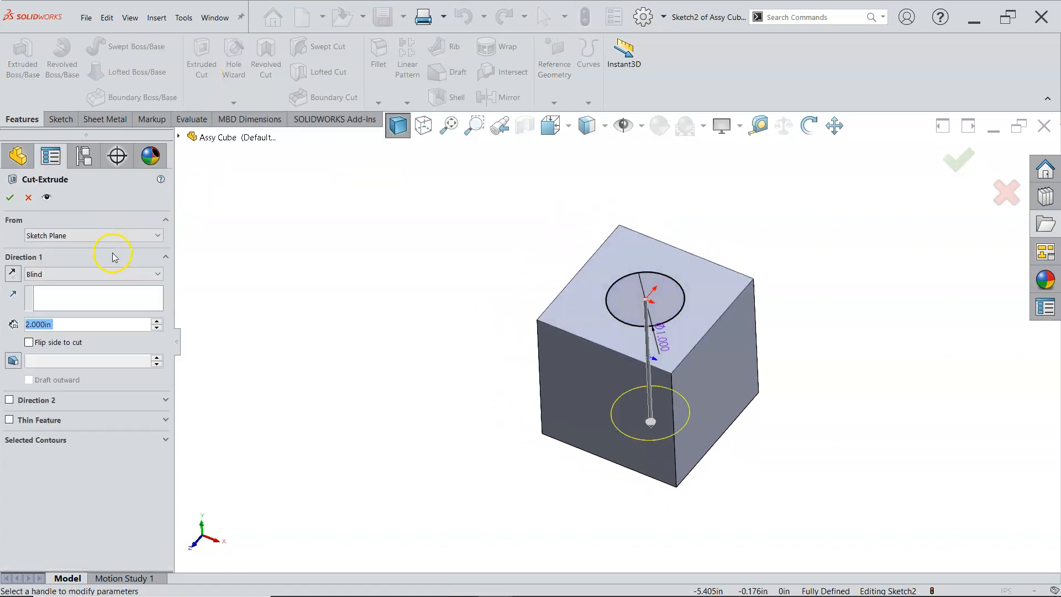
click(84, 274)
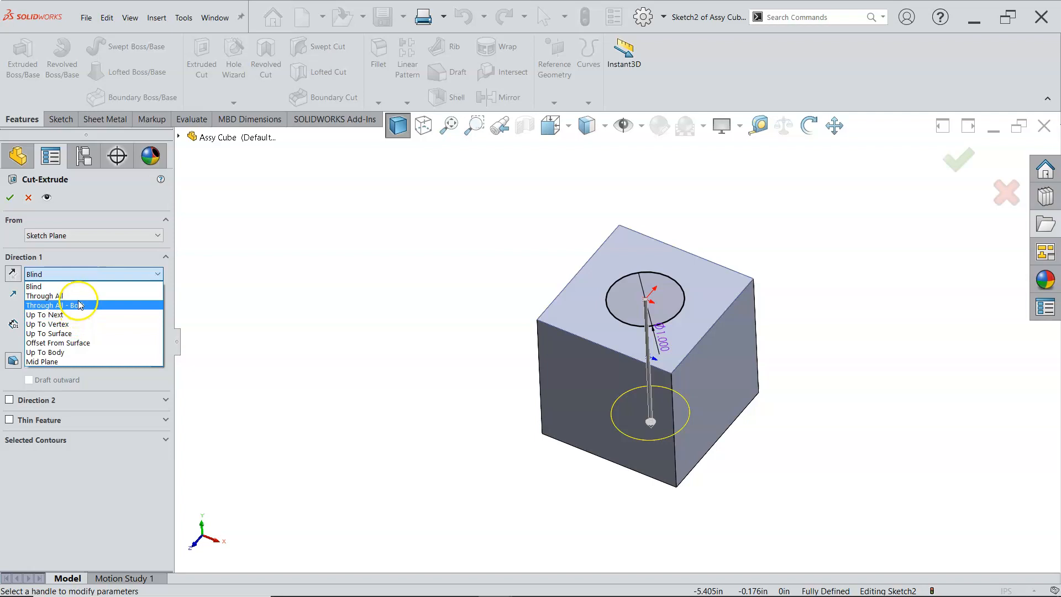
click(78, 296)
click(12, 198)
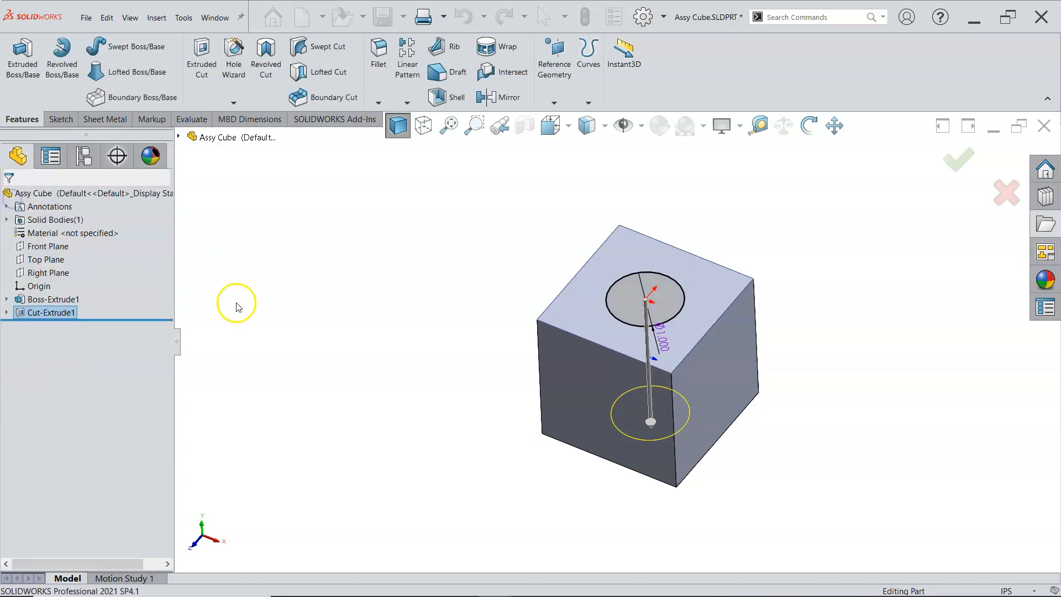
Return to the assembly document and rebuild it with the updated cube part
click(388, 340)
key(ctrl+7)
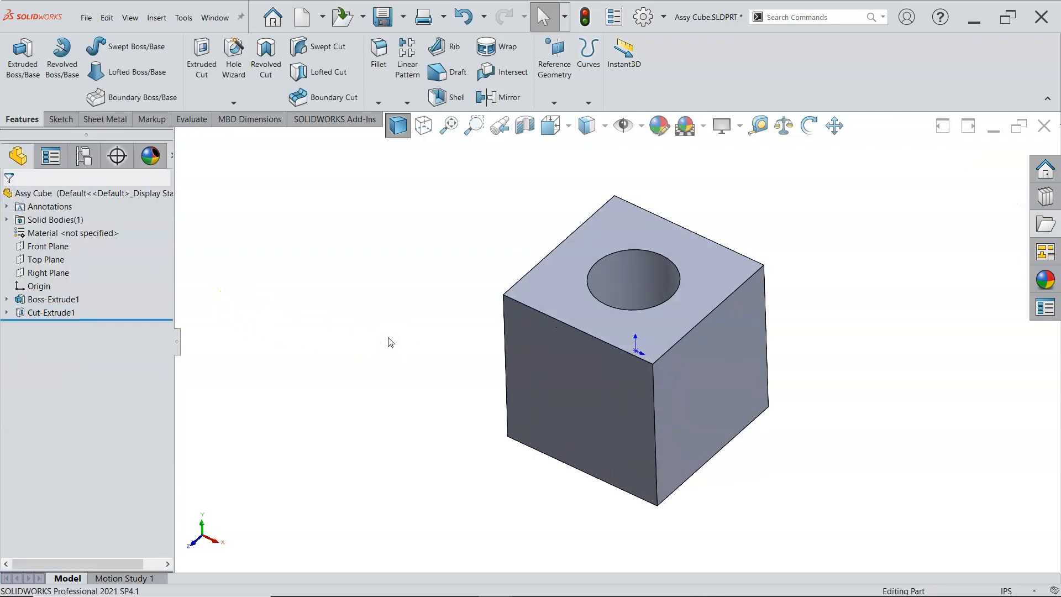
click(213, 17)
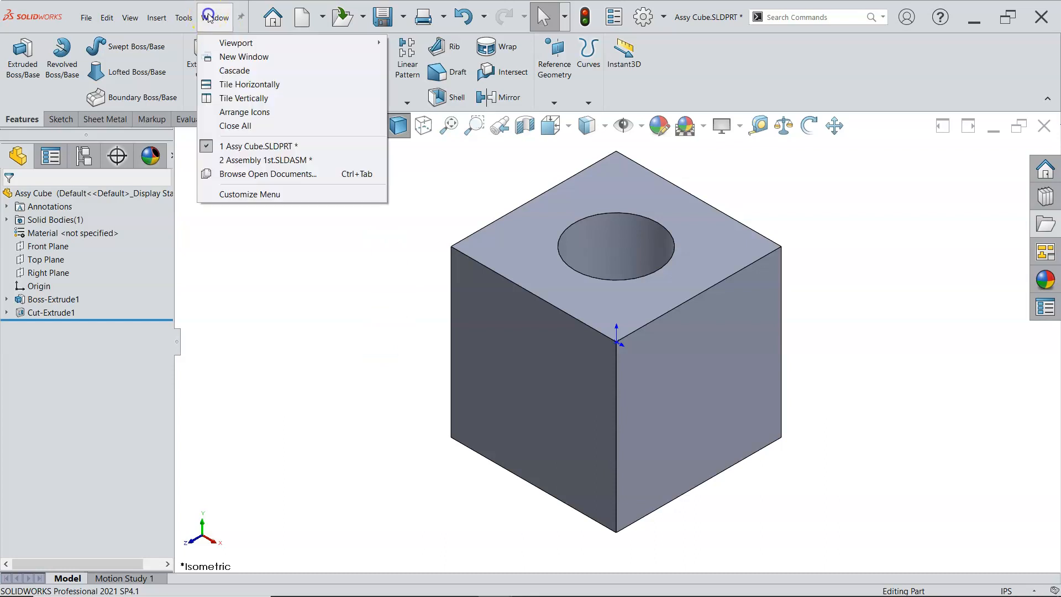
click(247, 161)
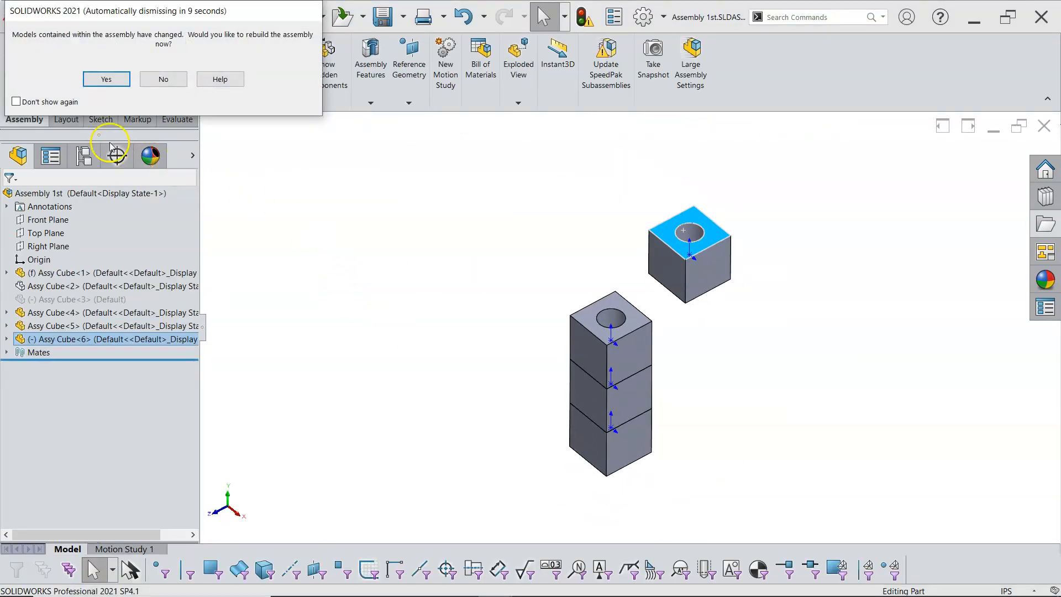
click(117, 82)
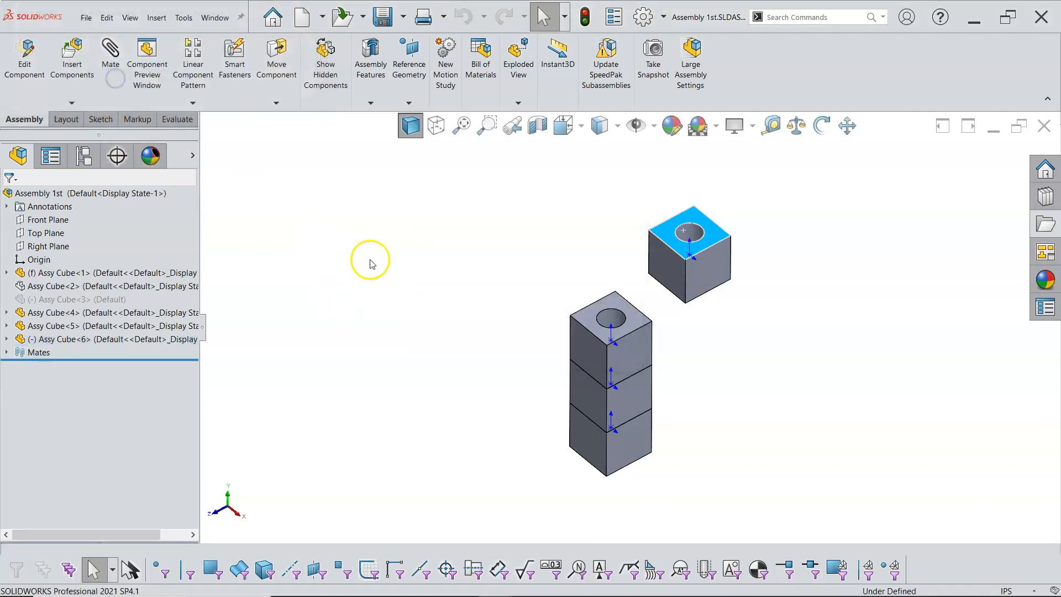
Try to mate the new cube's hole concentric with the hole of the top stacked cube
click(694, 327)
middle_drag(703, 333, 708, 300)
middle_drag(448, 345, 449, 378)
middle_drag(657, 405, 682, 395)
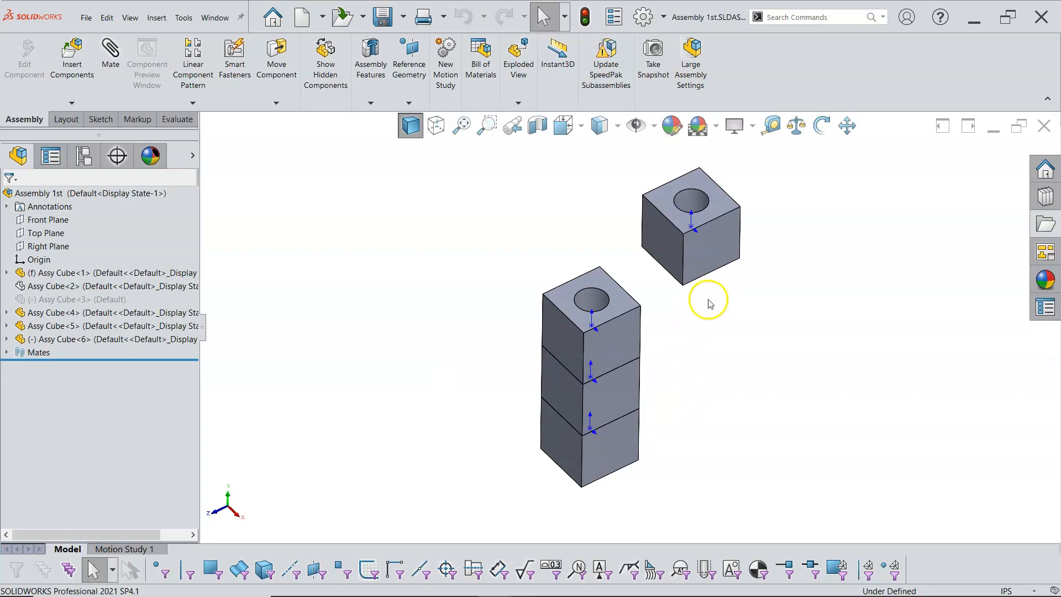
middle_drag(701, 312, 698, 305)
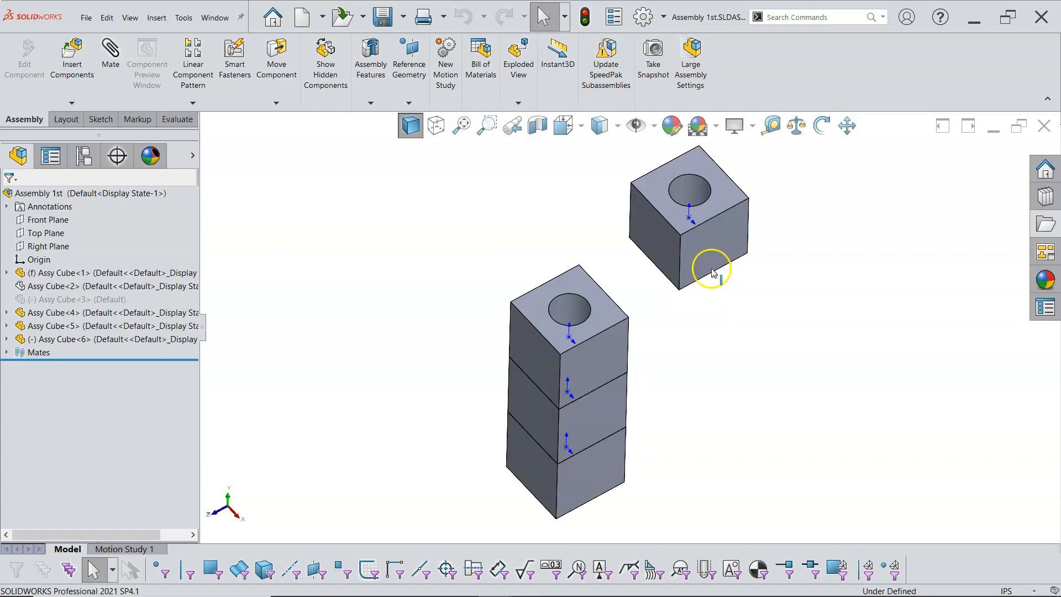
click(689, 190)
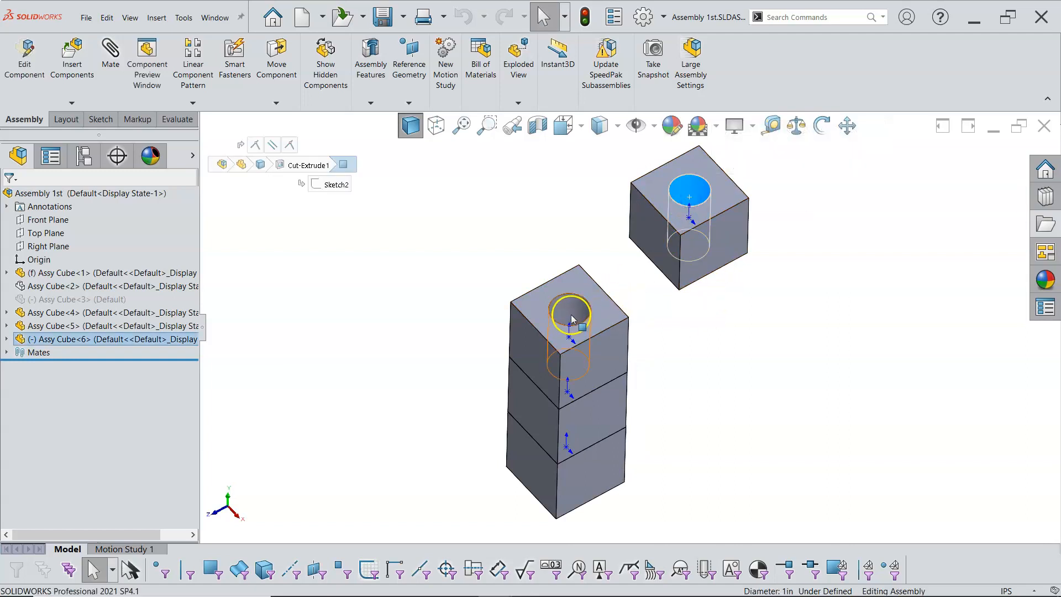
ctrl+click(572, 318)
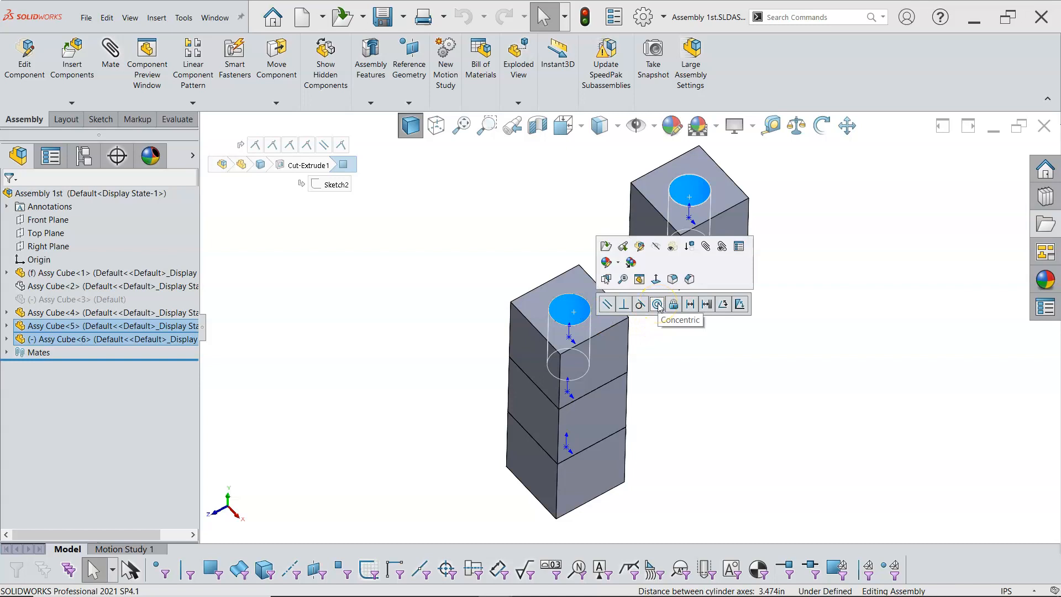
click(657, 304)
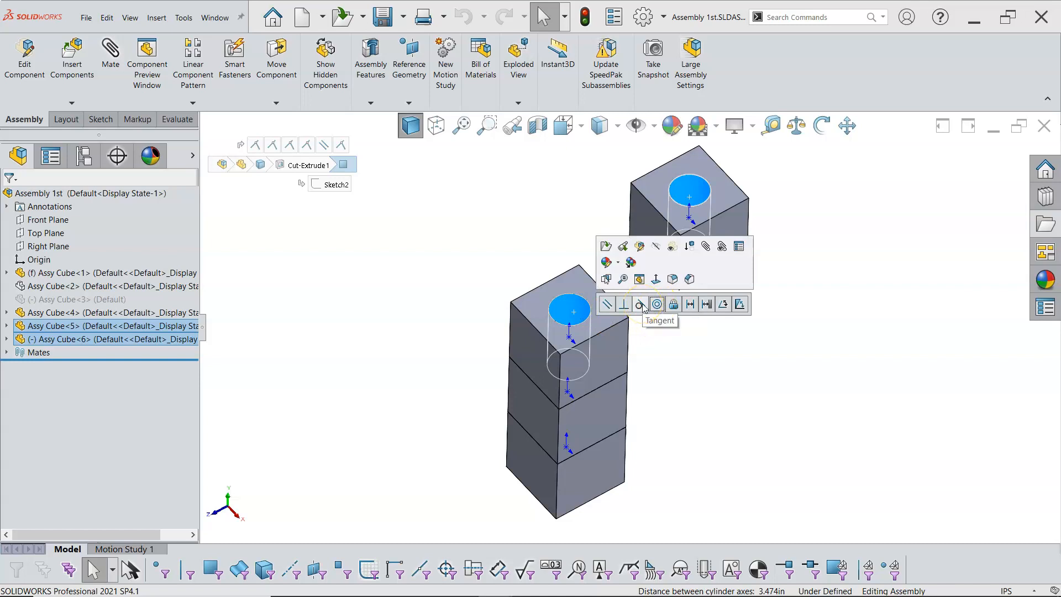
click(682, 350)
click(780, 357)
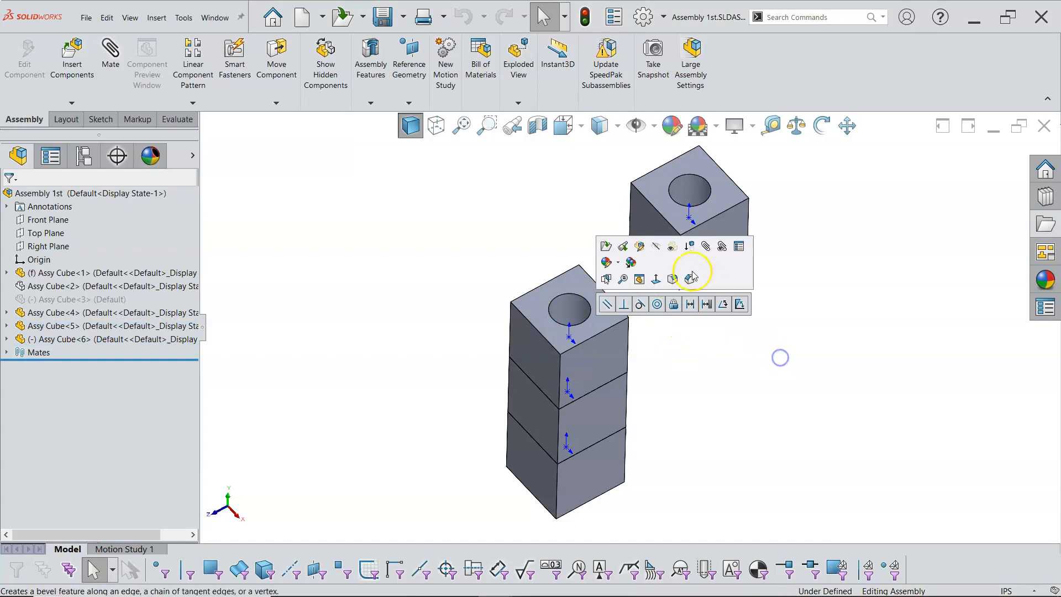
Mate the new cube's hole face tangent to the hole face of the top stacked cube
click(636, 208)
ctrl+click(569, 311)
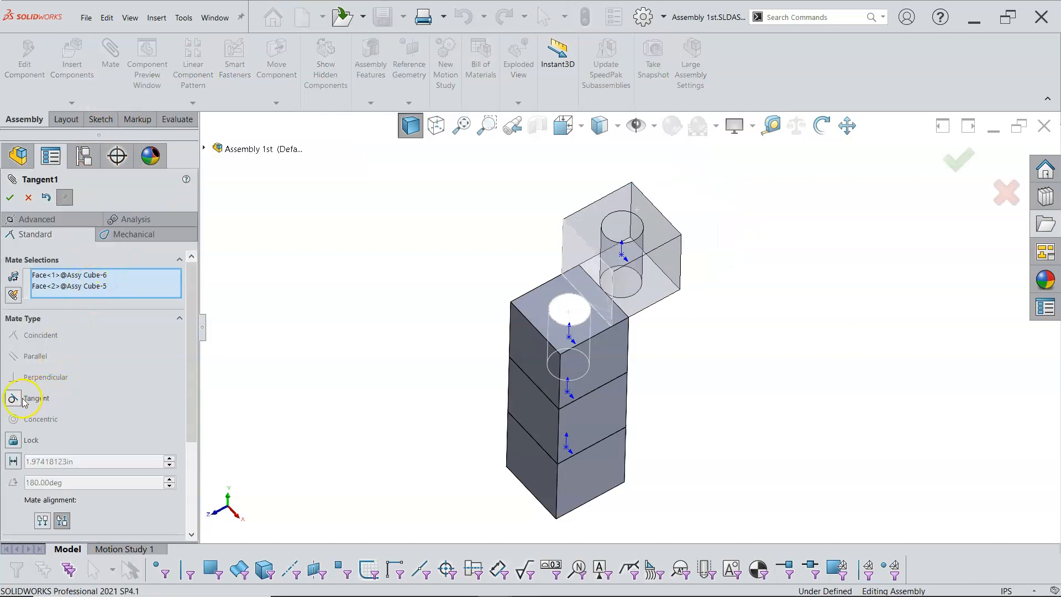
click(11, 198)
click(11, 198)
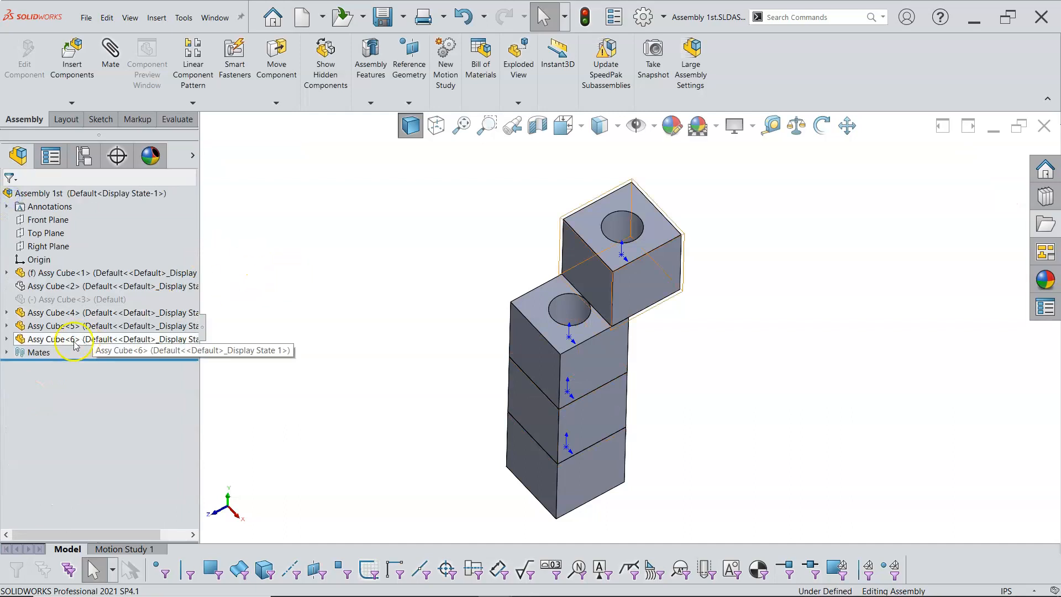
Suppress the Parallel1 and Coincident13 mates of the new cube in the top stacked cube's mate list
click(7, 351)
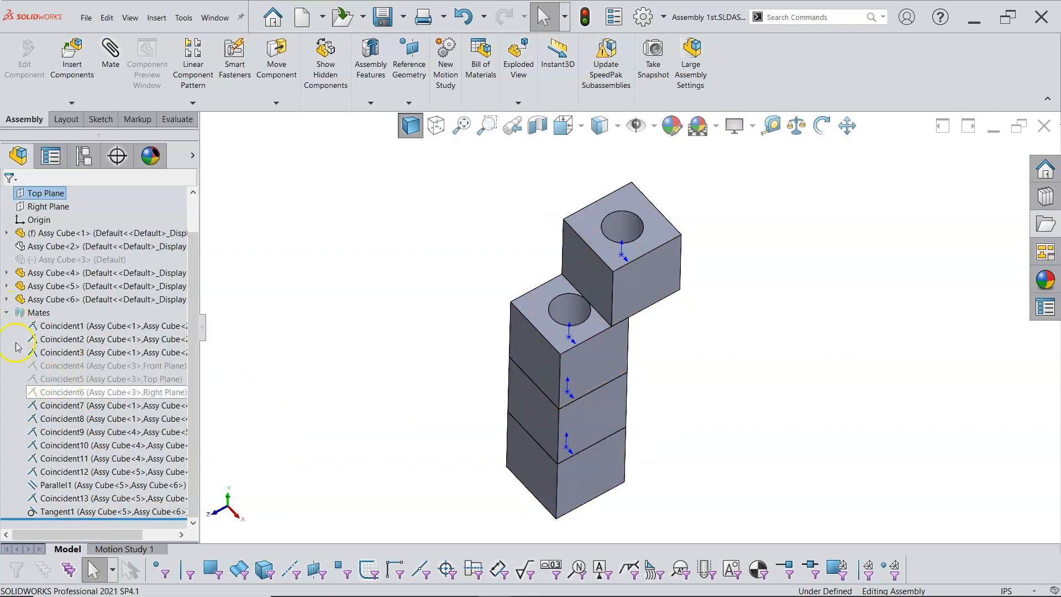
click(7, 313)
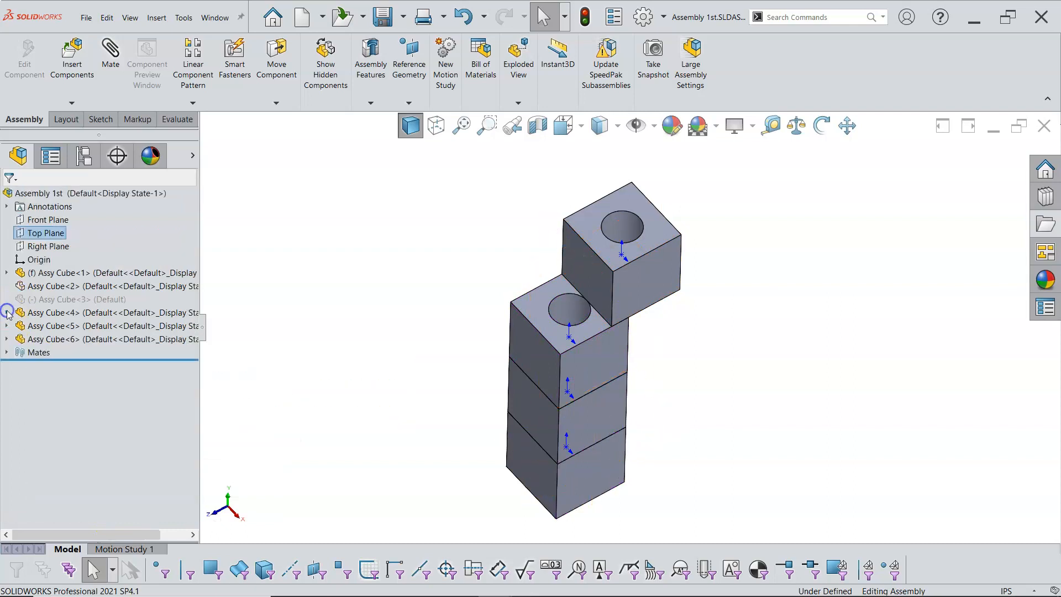
click(62, 302)
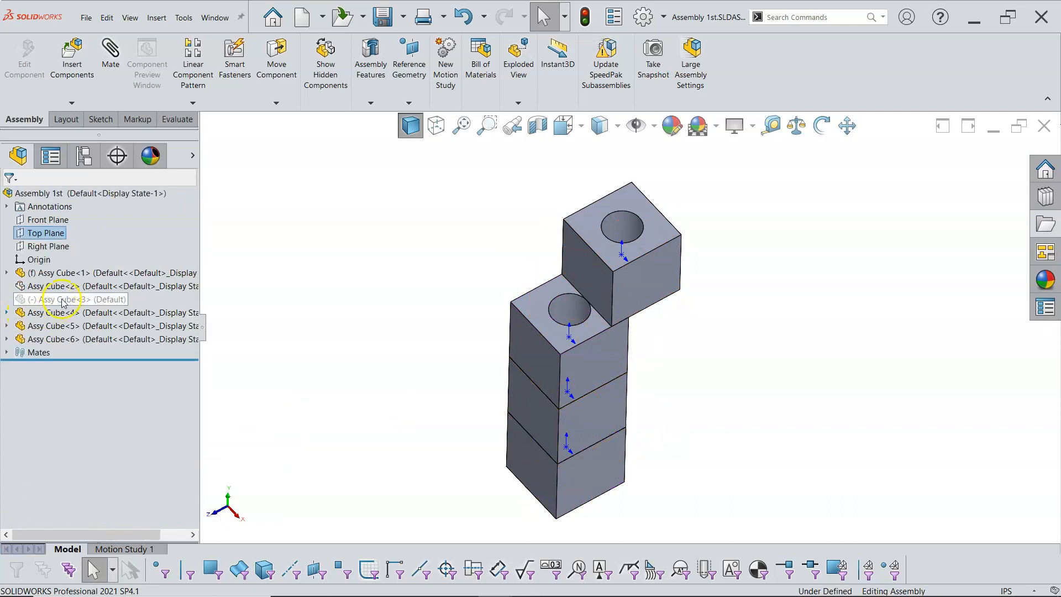
click(7, 326)
click(19, 339)
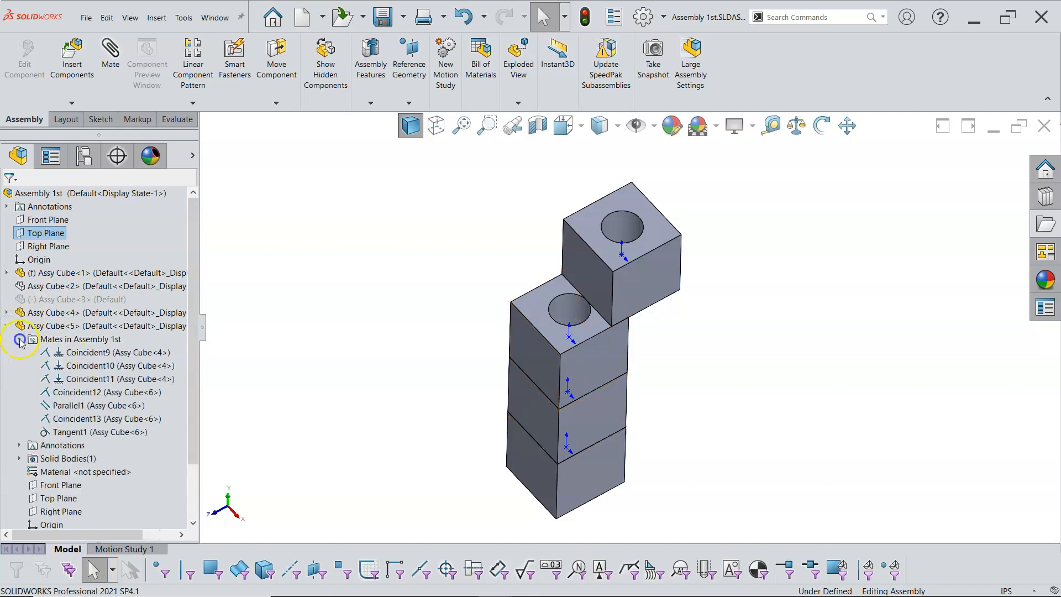
click(104, 393)
click(102, 405)
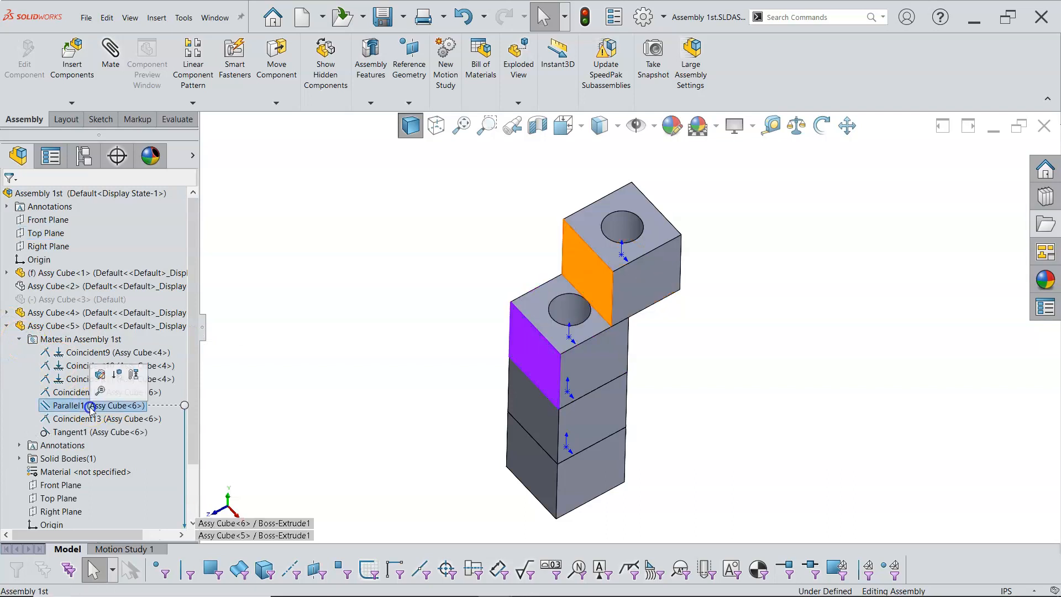
click(90, 418)
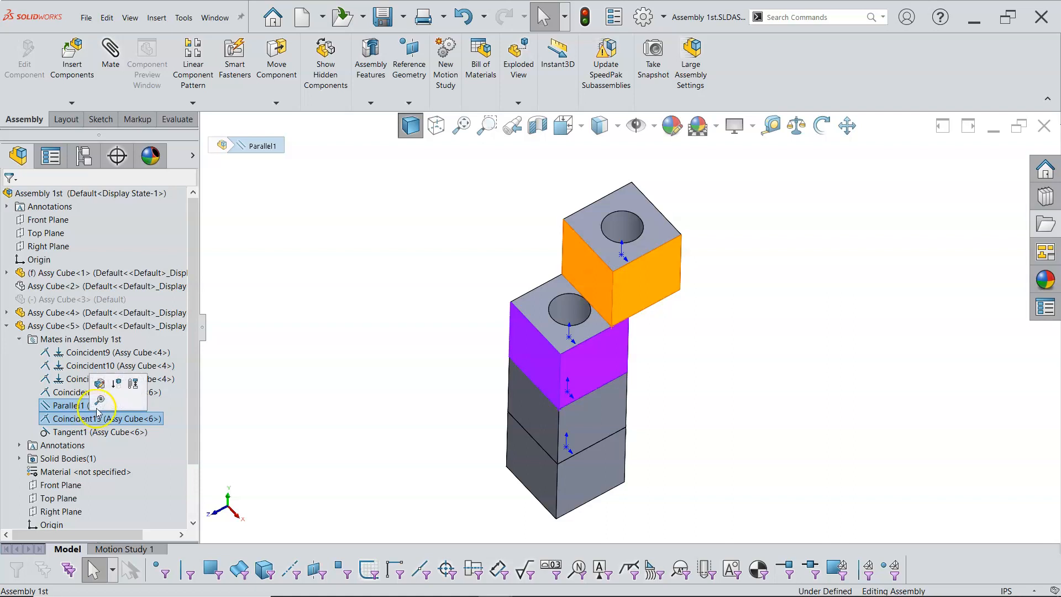
click(115, 387)
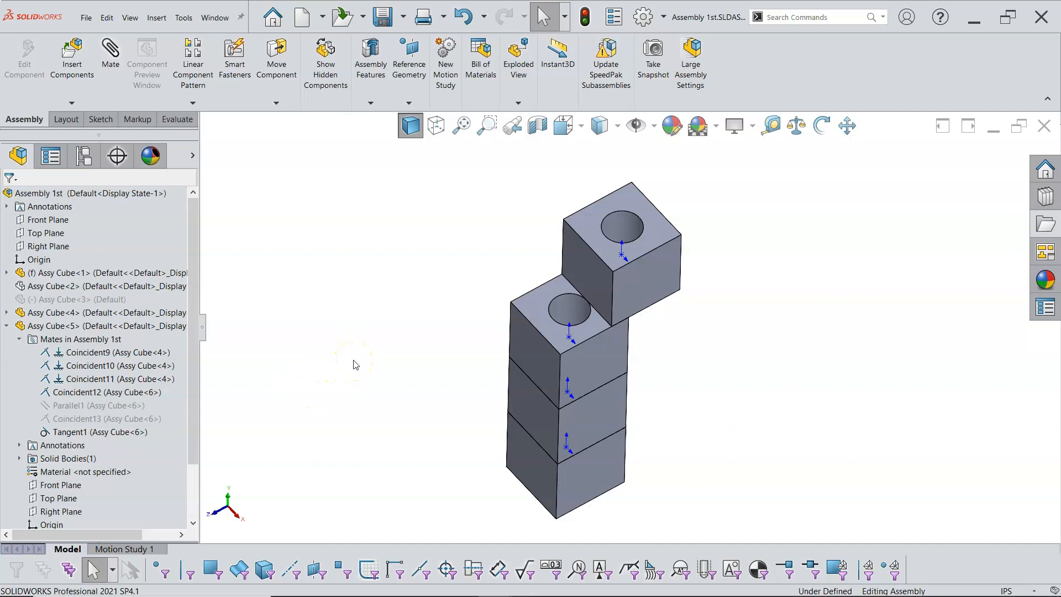
Drag the new cube to swing it around the tangent hole contact
drag(595, 267, 558, 242)
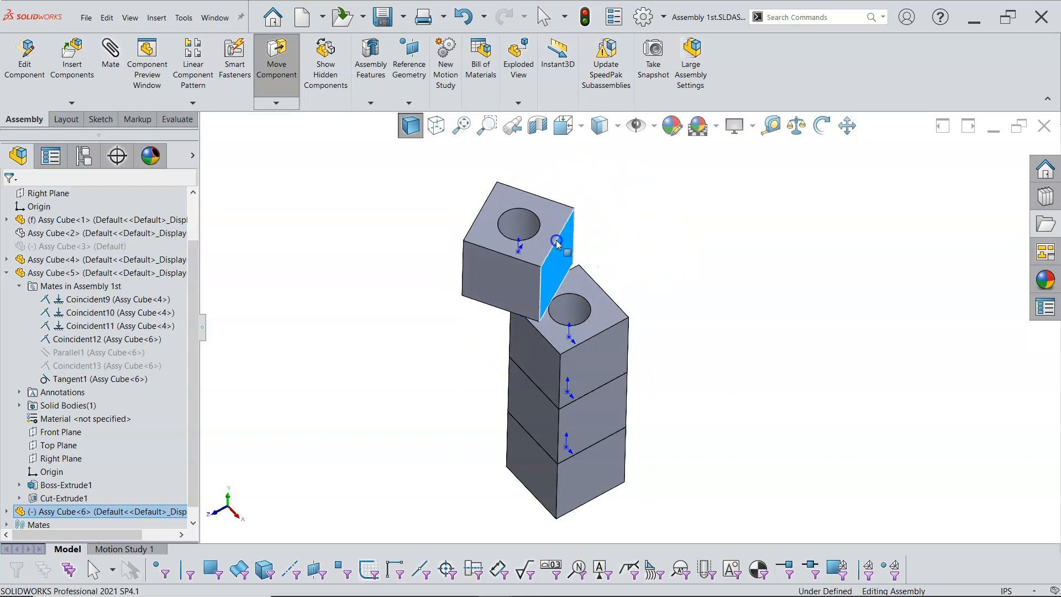
key(Escape)
Unsuppress the Parallel1 mate and drag the new cube along its remaining freedom
right_click(107, 352)
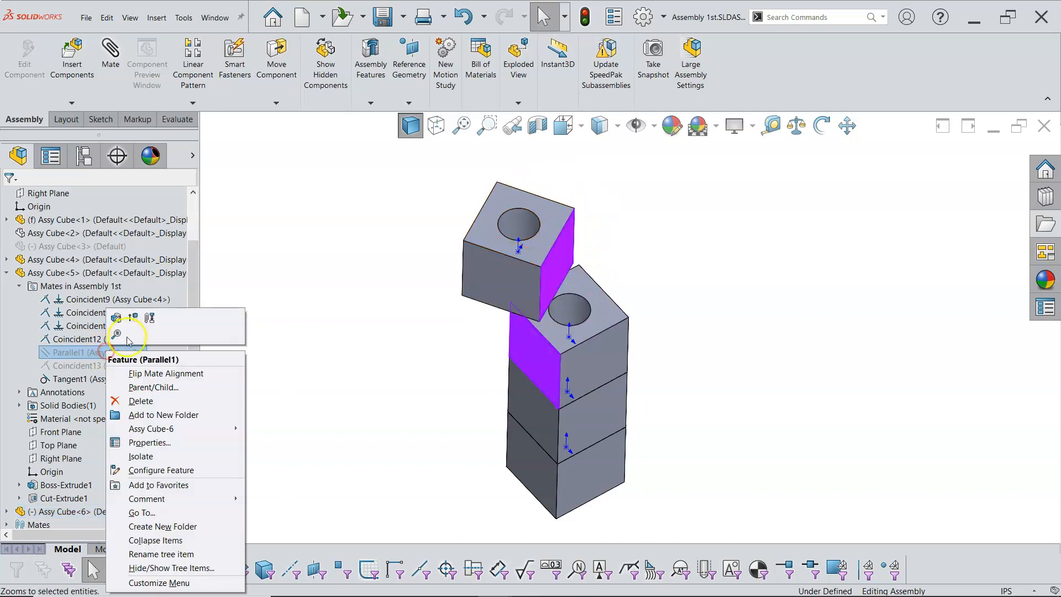
click(137, 317)
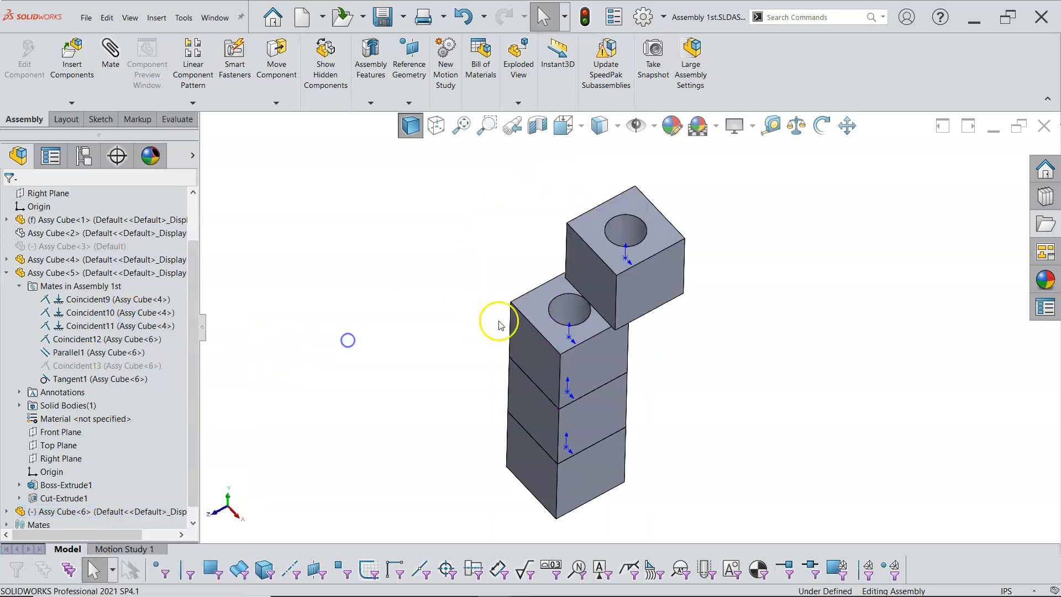
drag(584, 306, 598, 286)
click(399, 318)
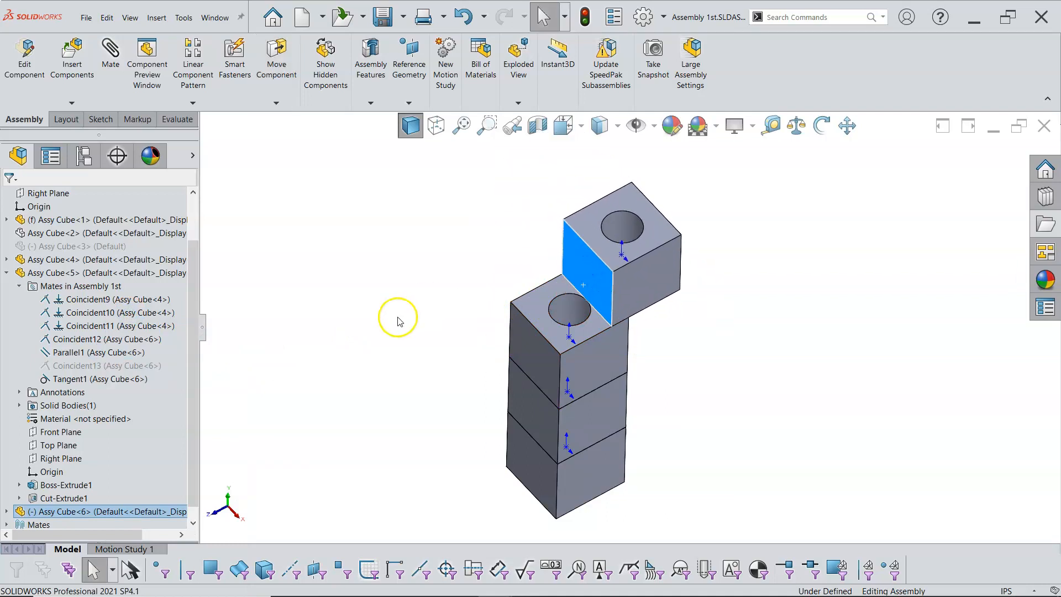
click(326, 333)
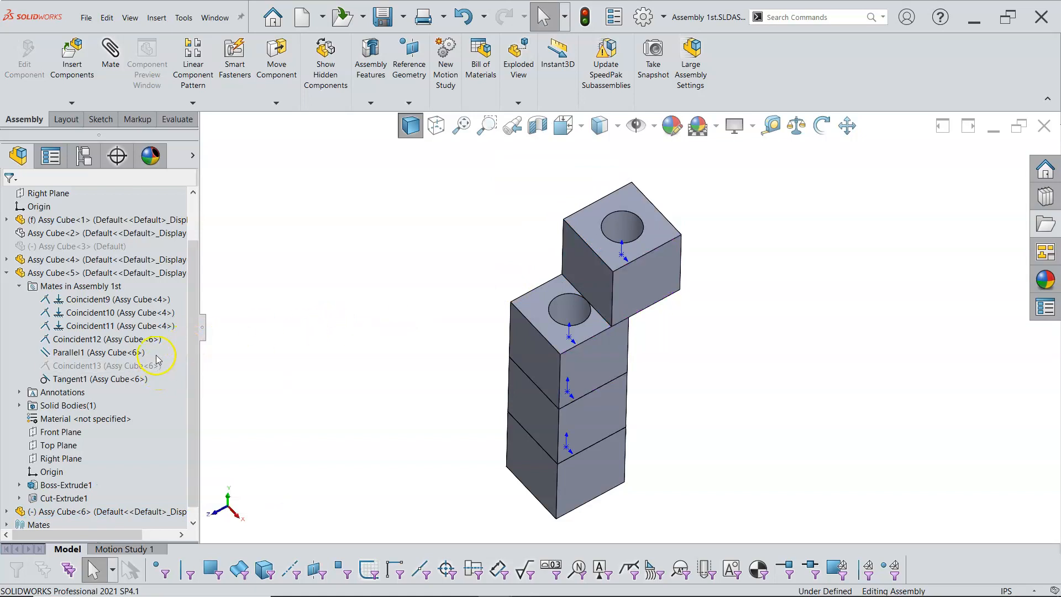
Unsuppress the Coincident13 mate of the new cube
click(134, 365)
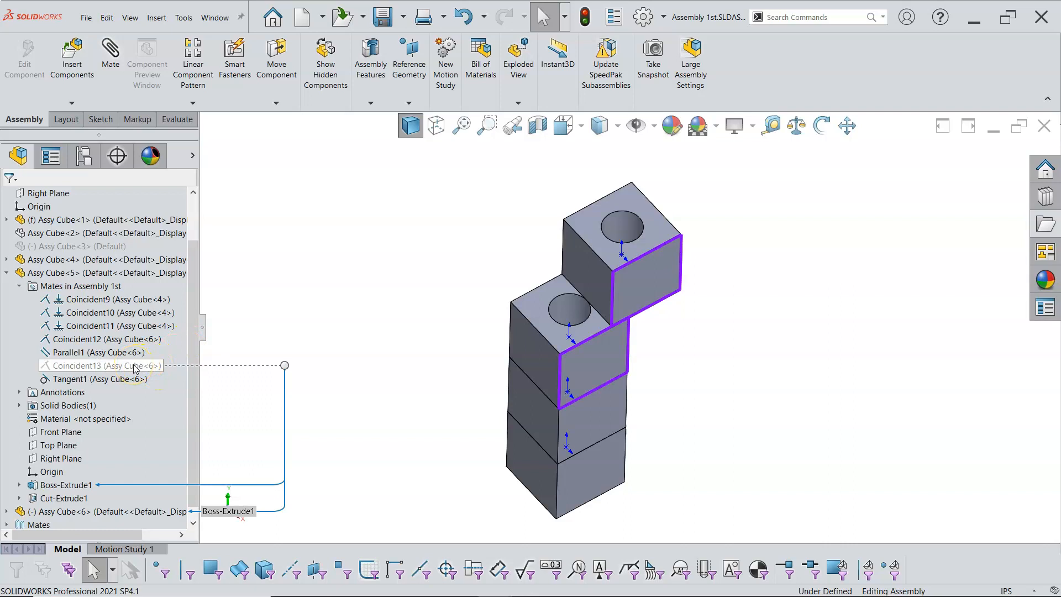
right_click(134, 365)
click(160, 328)
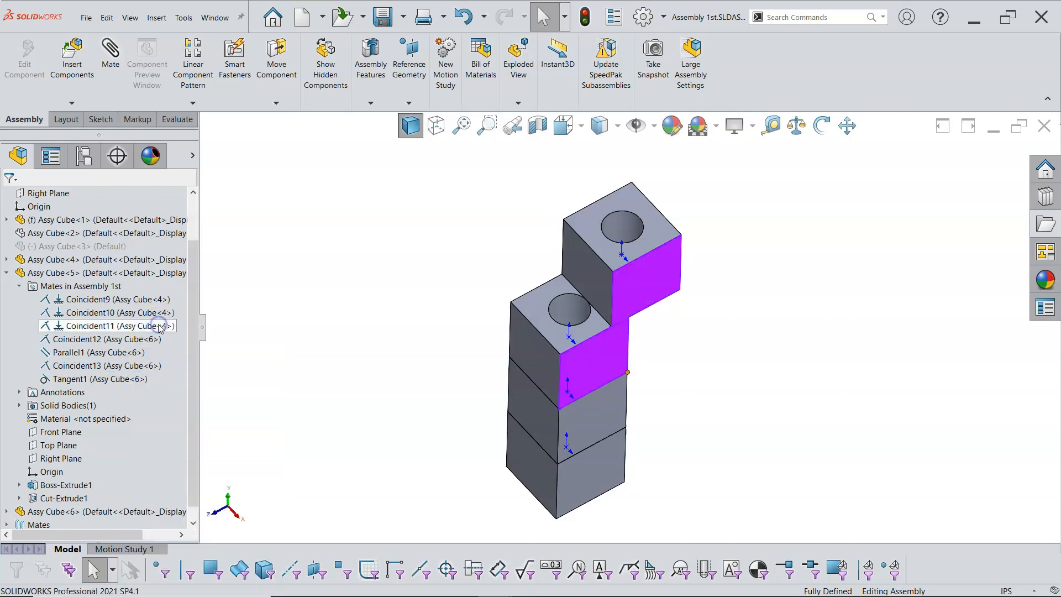
Suppress the Parallel1, Coincident13 and Tangent1 mates of the new cube
click(286, 340)
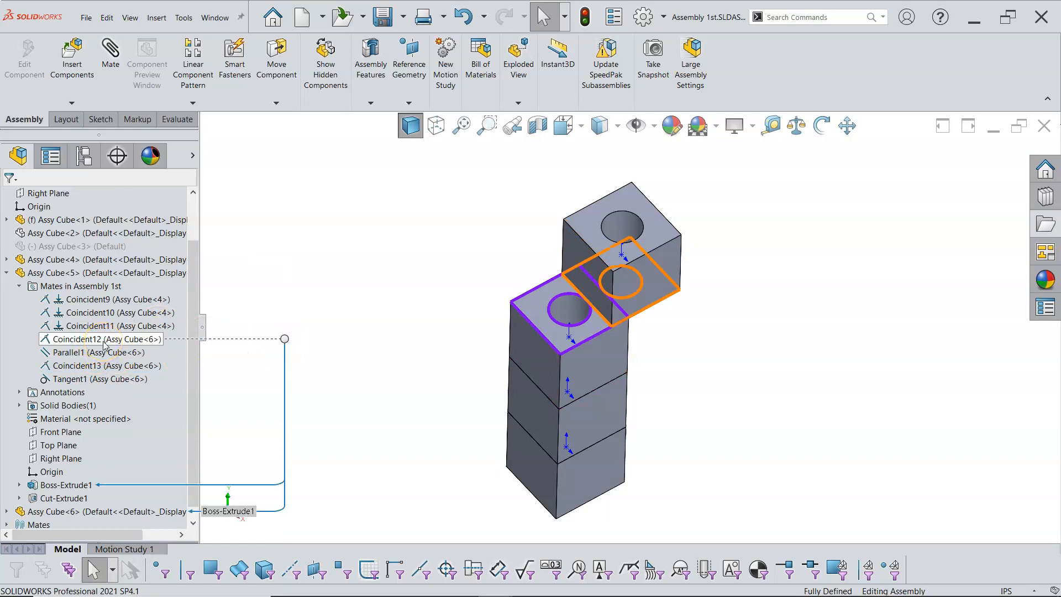
click(100, 352)
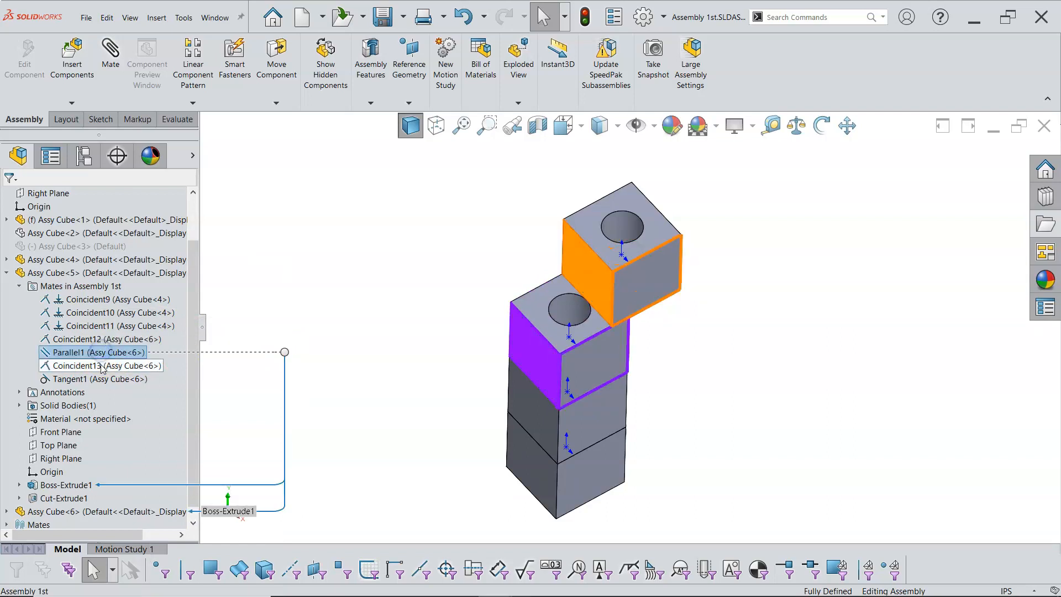
ctrl+click(102, 366)
ctrl+click(99, 379)
click(125, 345)
Drag the new cube aside and mate its hole face tangent to the hole face of the top stacked cube
drag(601, 289, 688, 314)
click(690, 247)
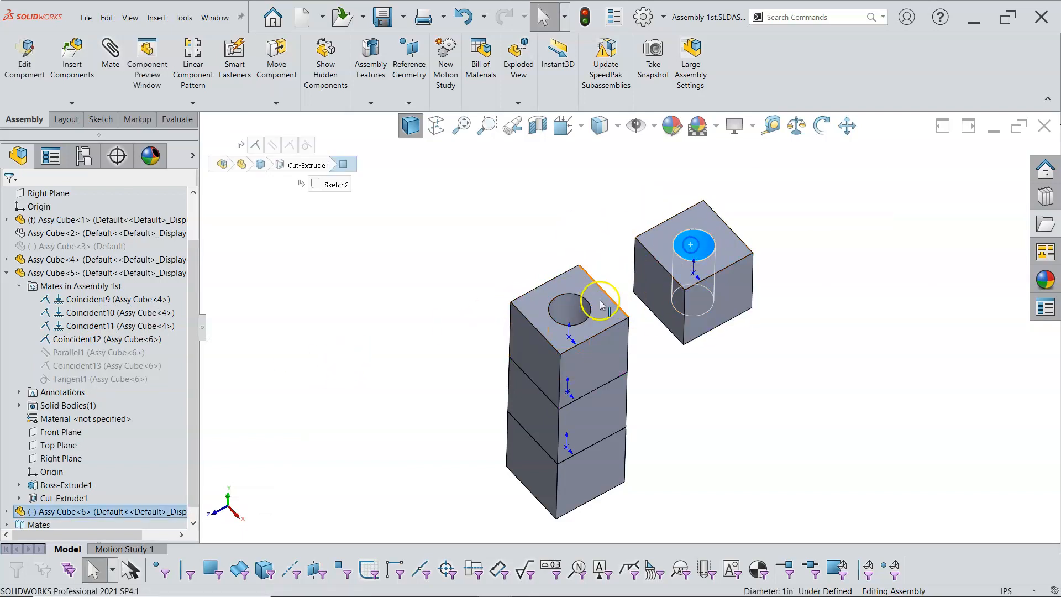
ctrl+click(575, 309)
click(643, 301)
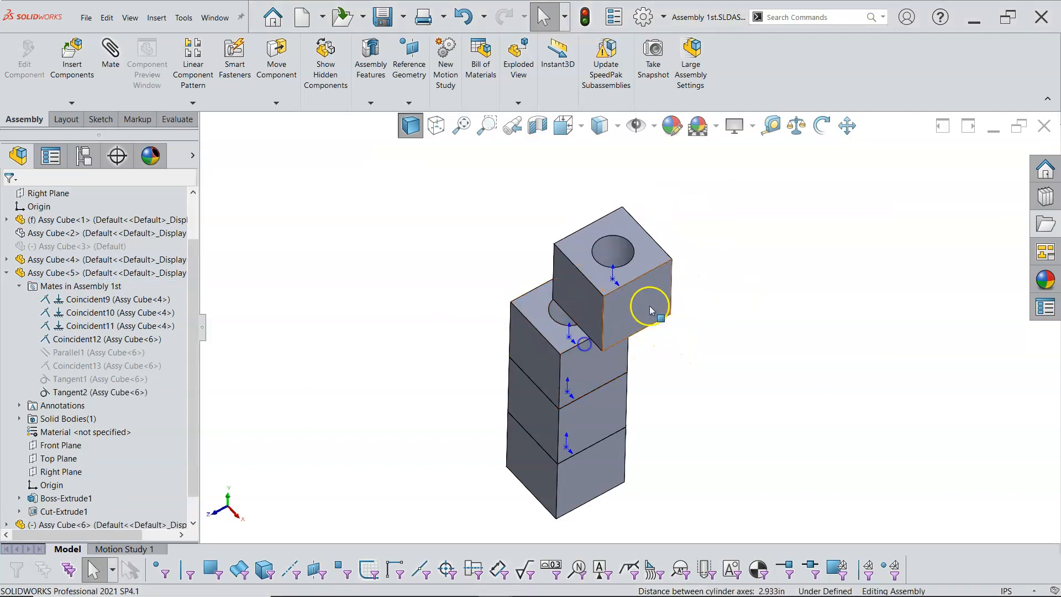
Swing the new cube around the tangent contact, then suppress that new tangent mate
drag(605, 322, 583, 319)
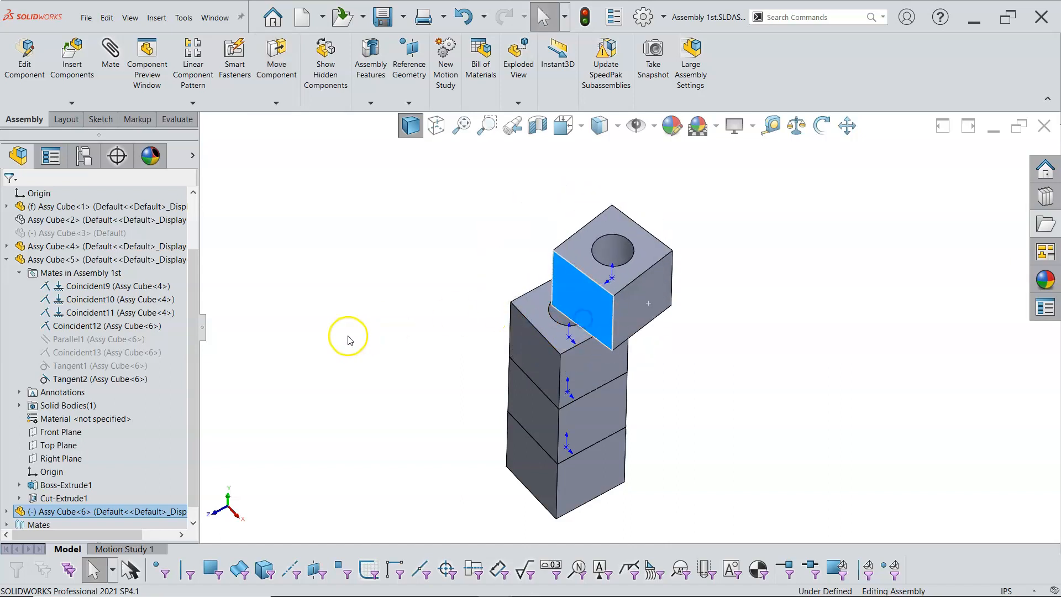
right_click(131, 379)
click(154, 316)
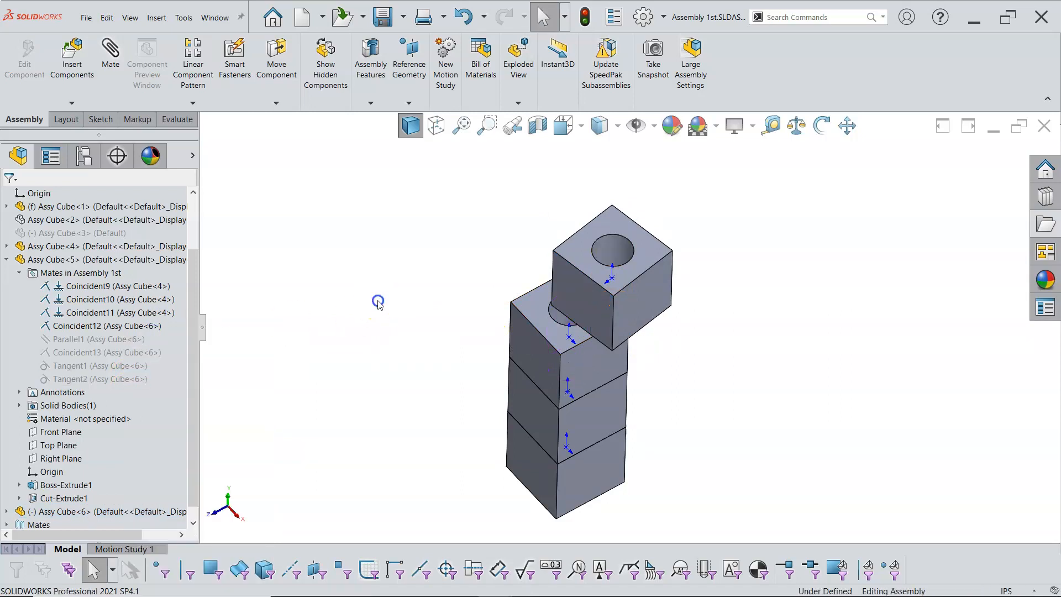
Mate the new cube's hole concentric with the top stacked cube's hole and rotate the cube about it
click(610, 252)
scroll(564, 318, down, 2)
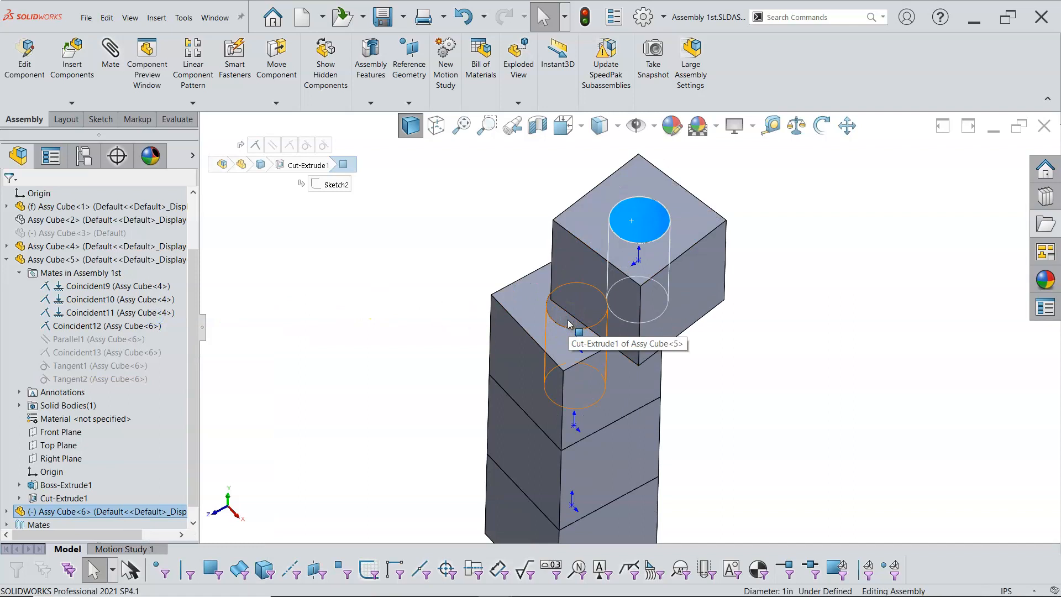
ctrl+click(569, 324)
click(648, 312)
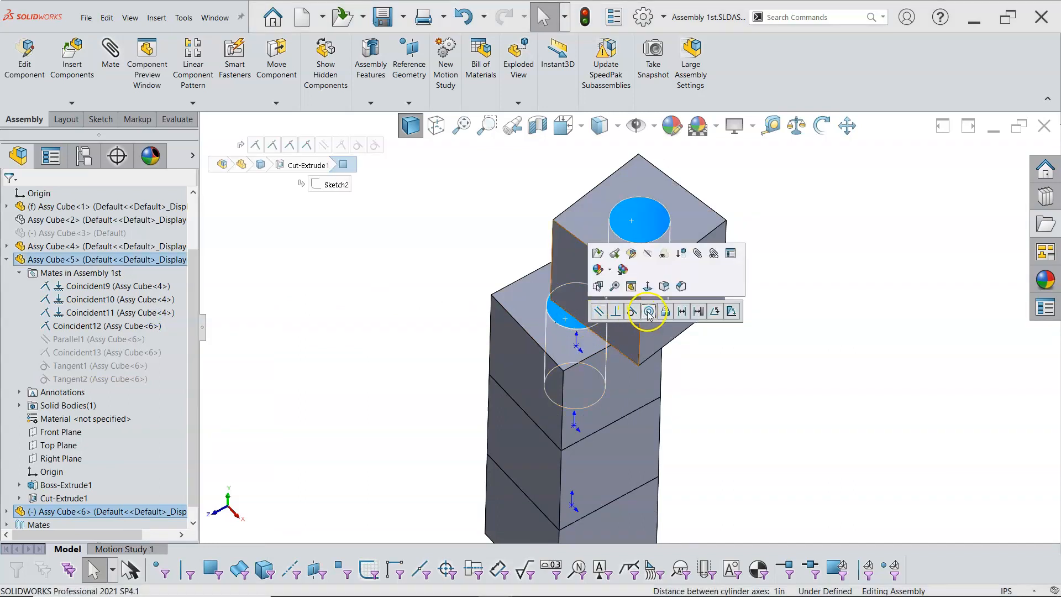
click(655, 290)
drag(644, 297, 654, 277)
key(Escape)
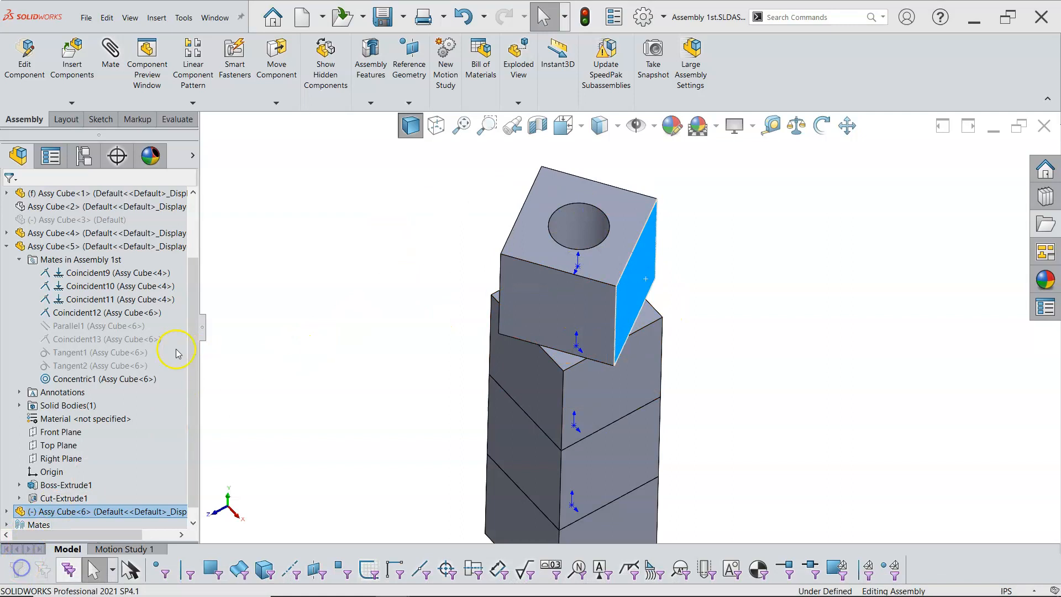
Unsuppress the Parallel1 mate to align the new cube with the stack
right_click(105, 328)
click(130, 293)
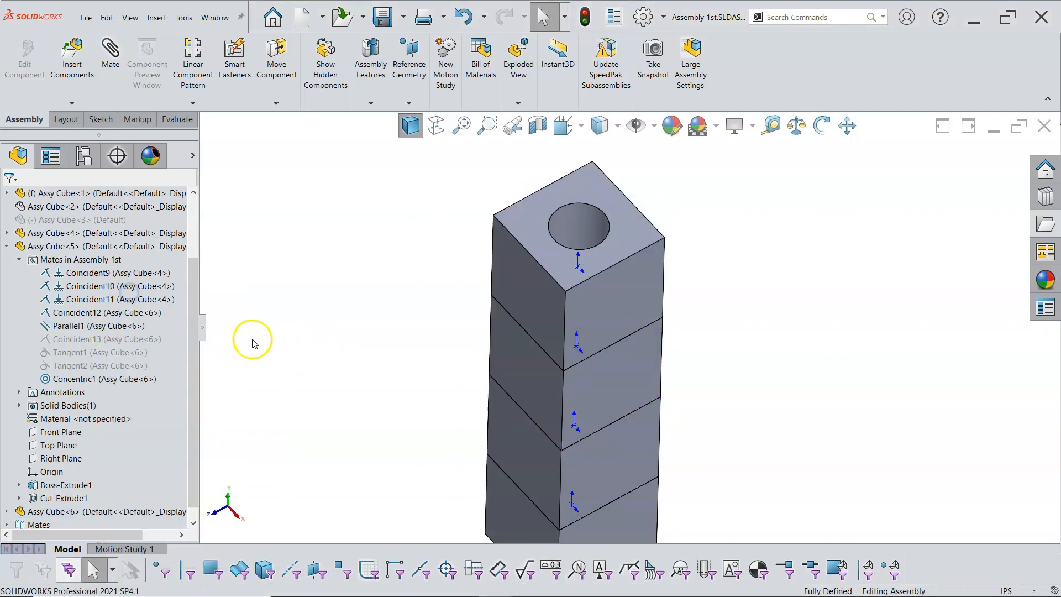
click(537, 284)
click(369, 275)
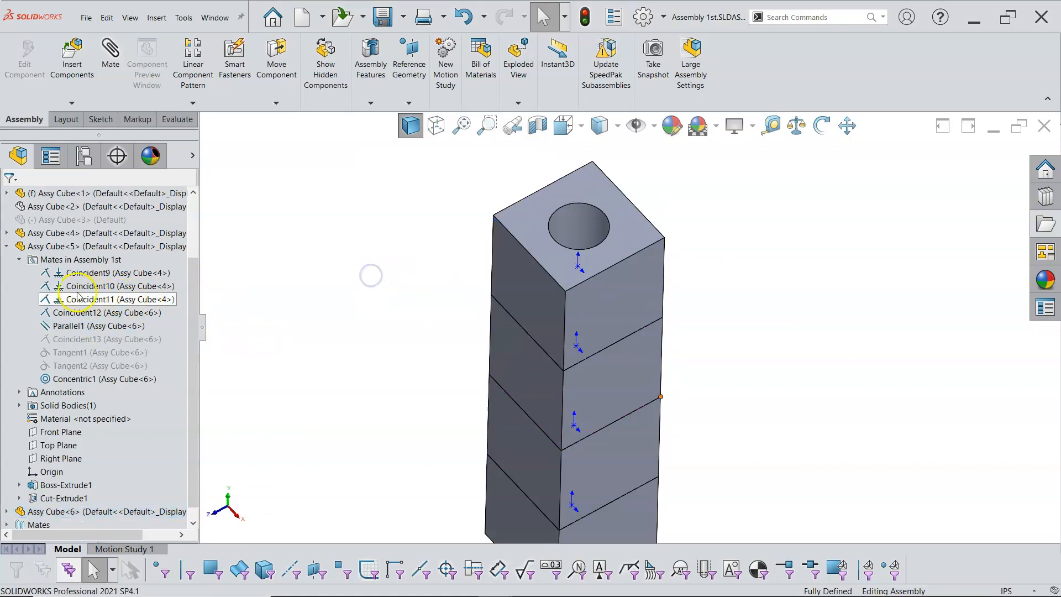
Delete the suppressed Assy Cube<3> component together with its dependent mates
click(8, 245)
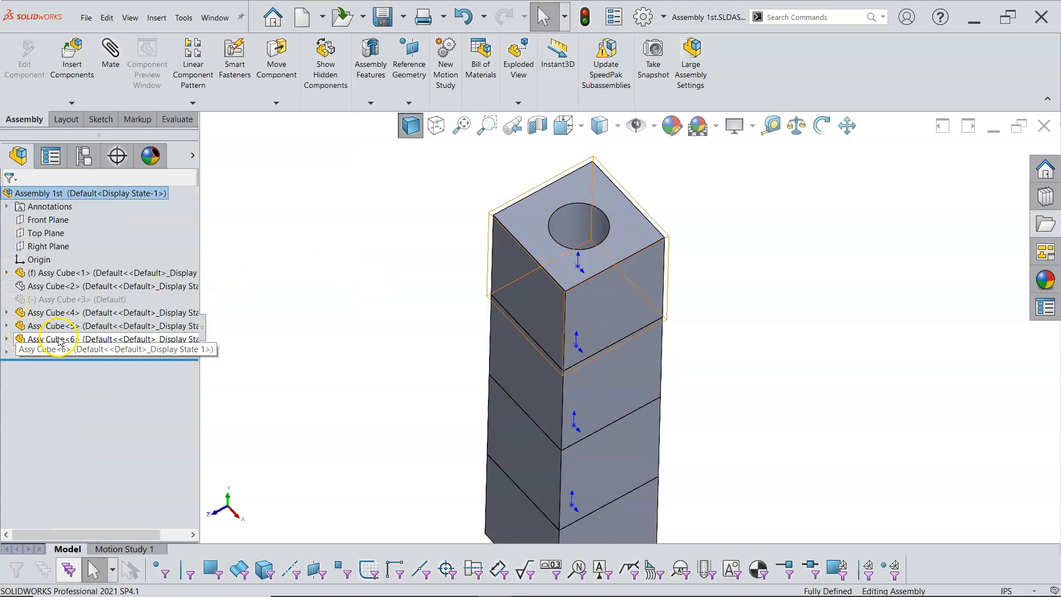
mouse_move(74, 341)
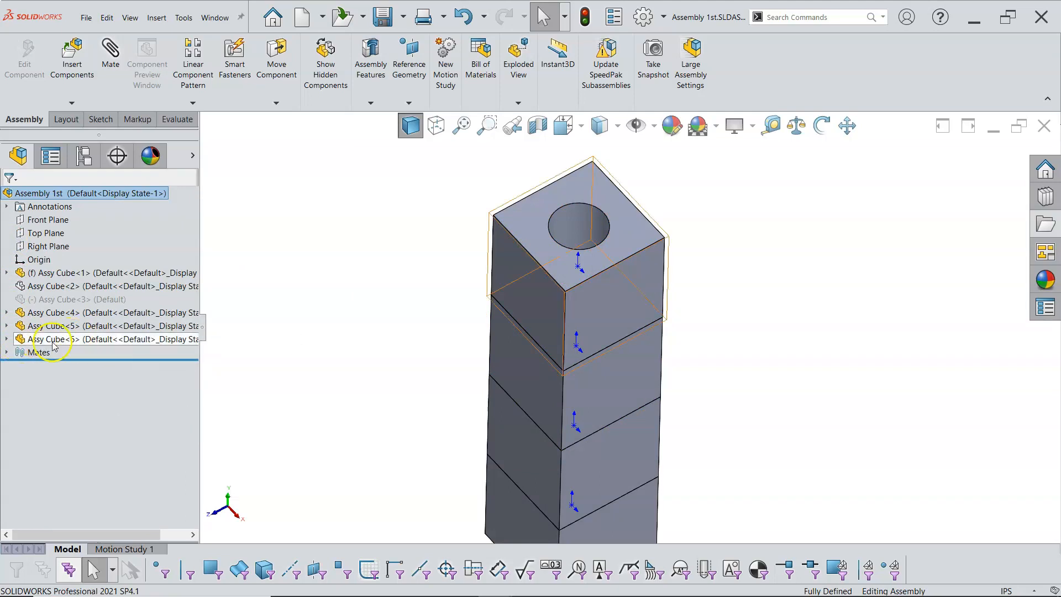
mouse_move(18, 339)
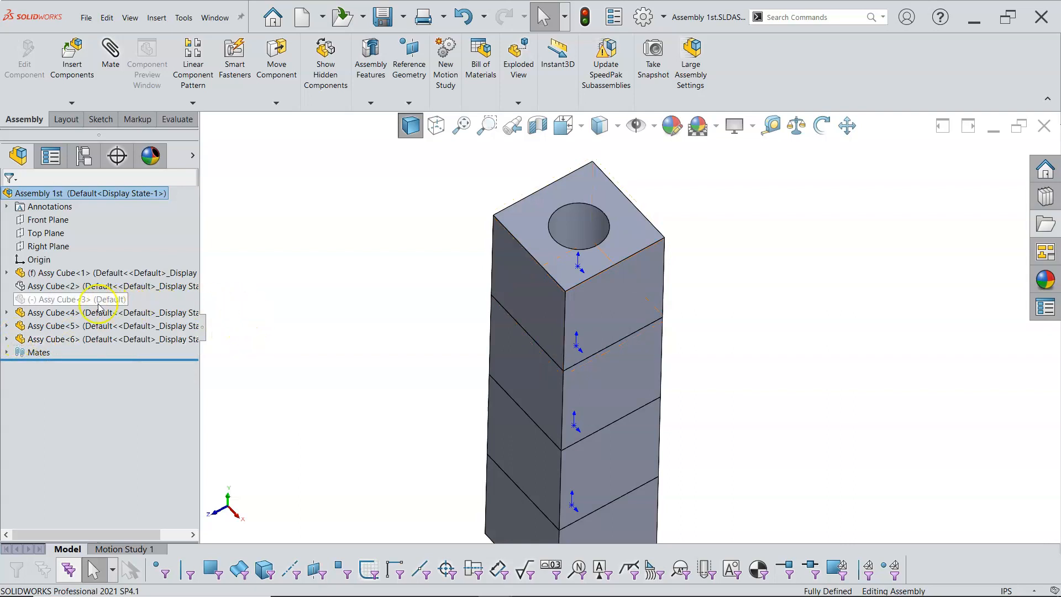
mouse_move(100, 307)
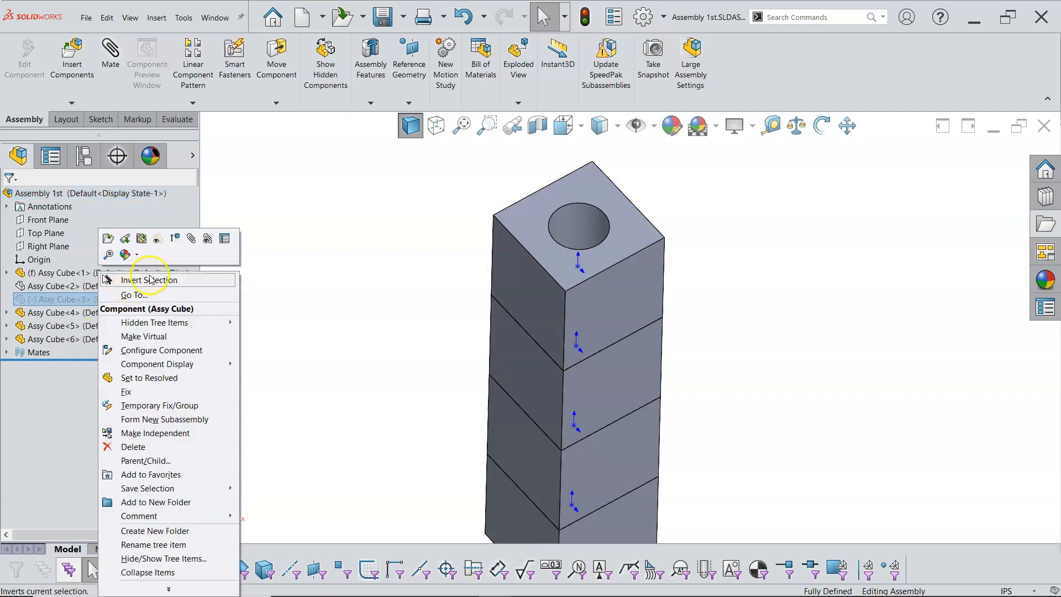
click(141, 447)
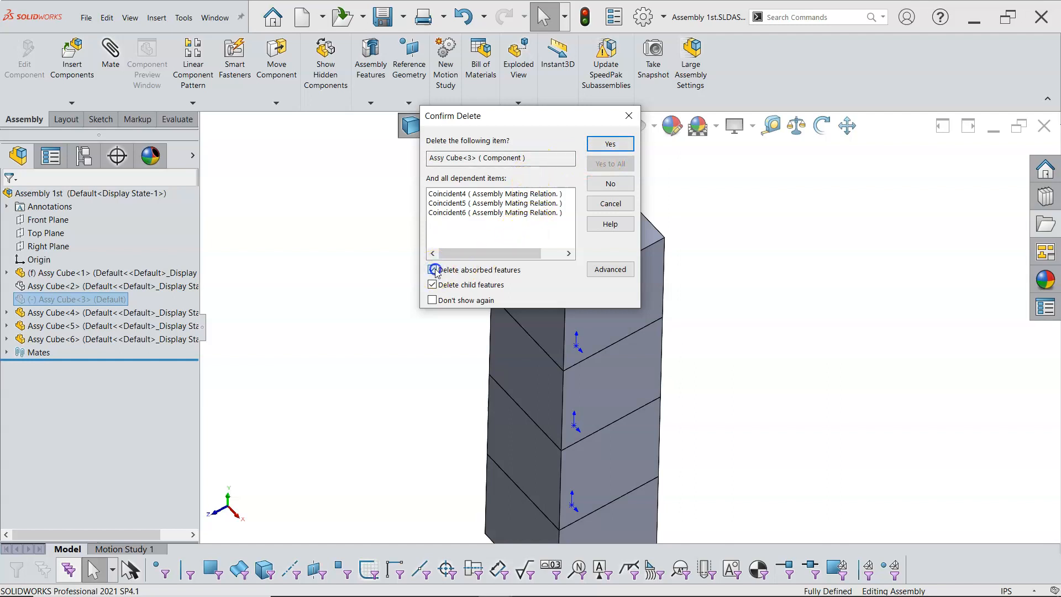
click(602, 145)
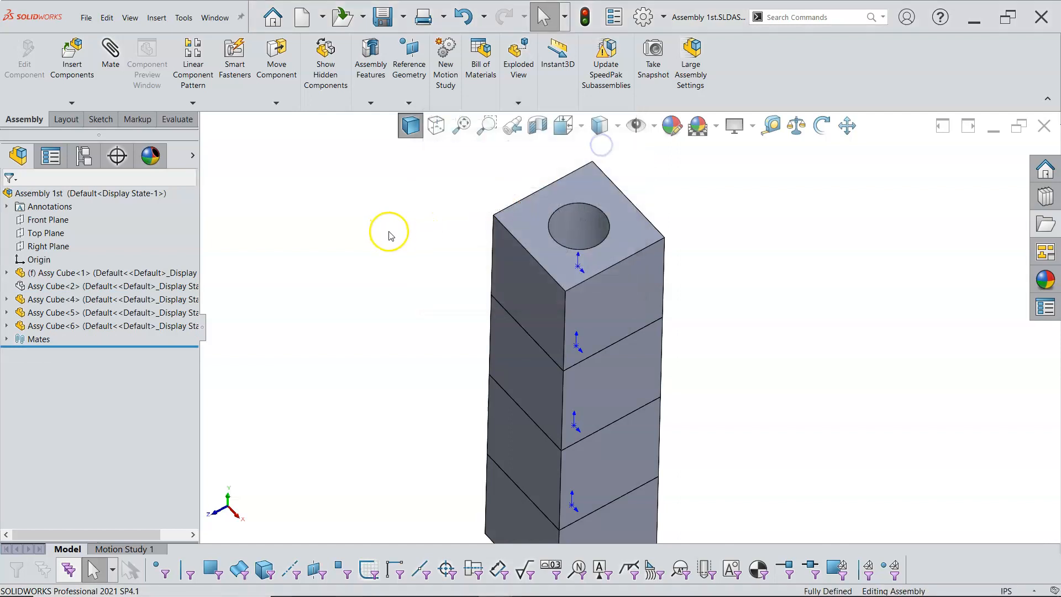
Show the hidden Assy Cube<2> component
middle_drag(416, 254, 410, 280)
scroll(420, 262, up, 3)
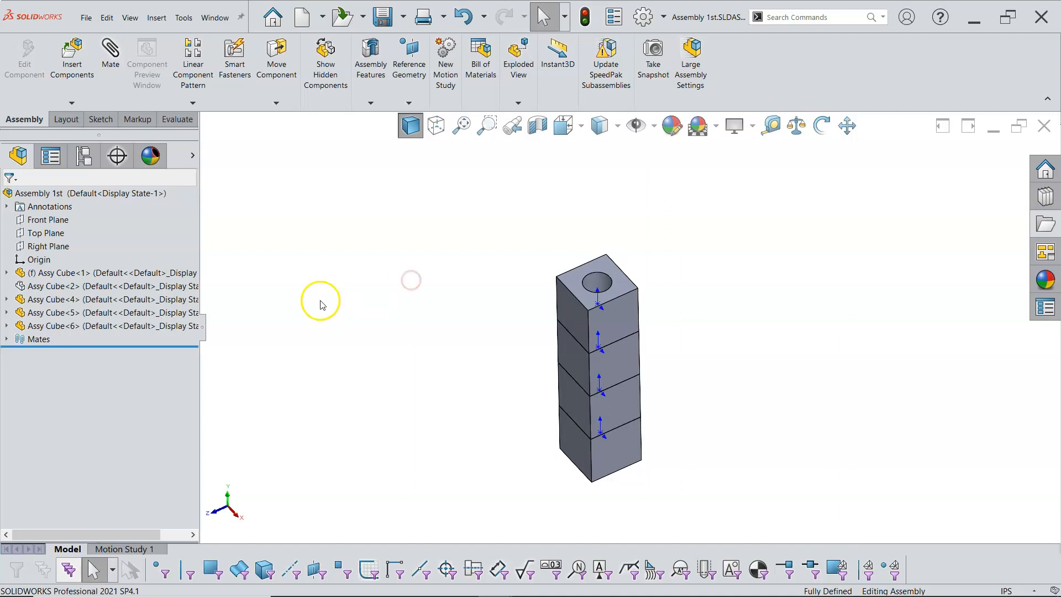
right_click(102, 289)
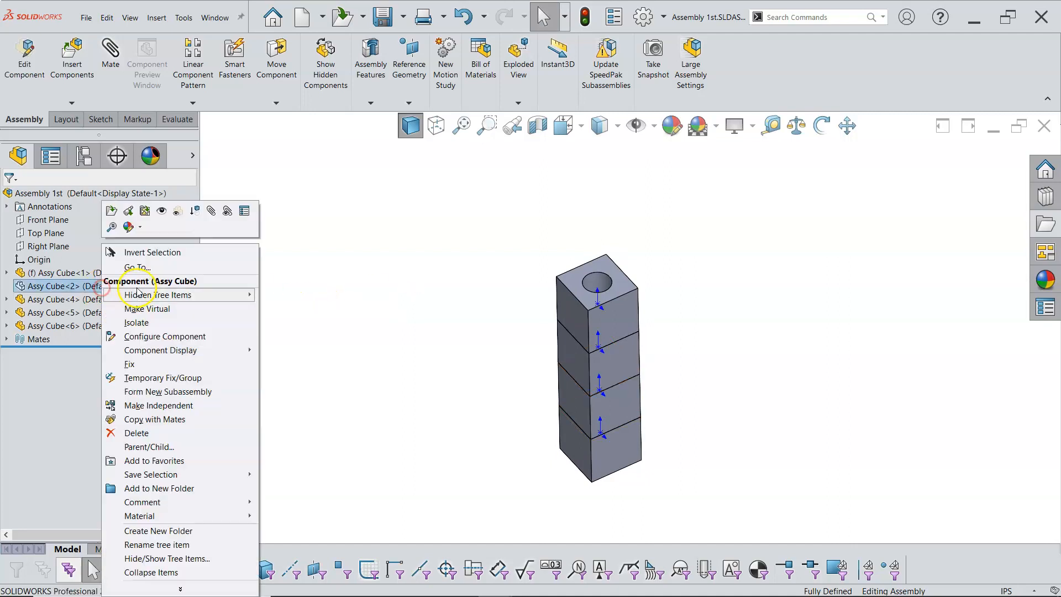
click(160, 211)
Hide the Assy Cube<2> component again
middle_drag(418, 337, 436, 290)
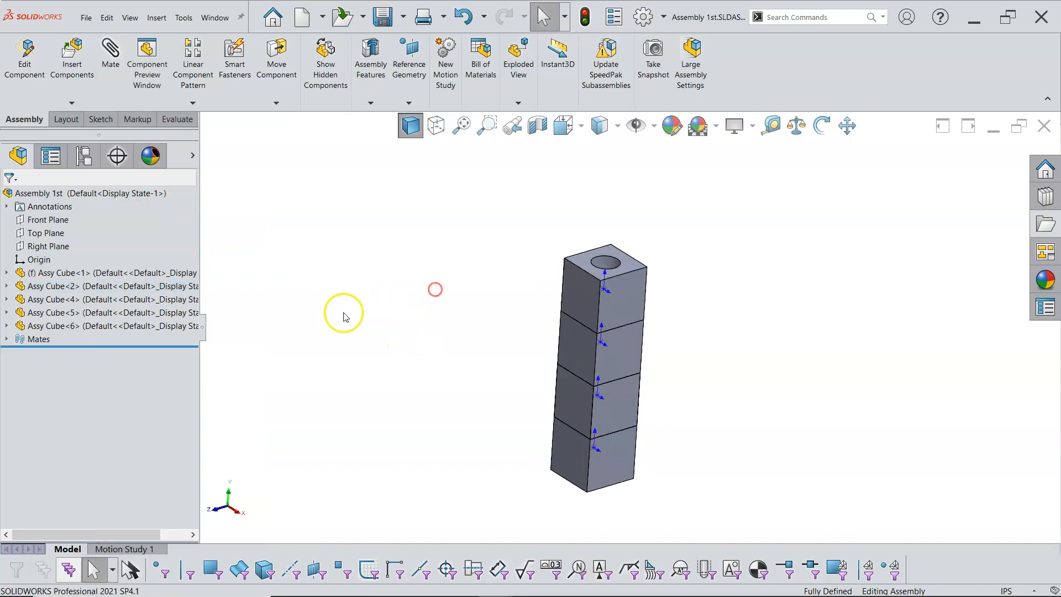
click(154, 286)
middle_drag(348, 327, 388, 354)
scroll(490, 368, down, 1)
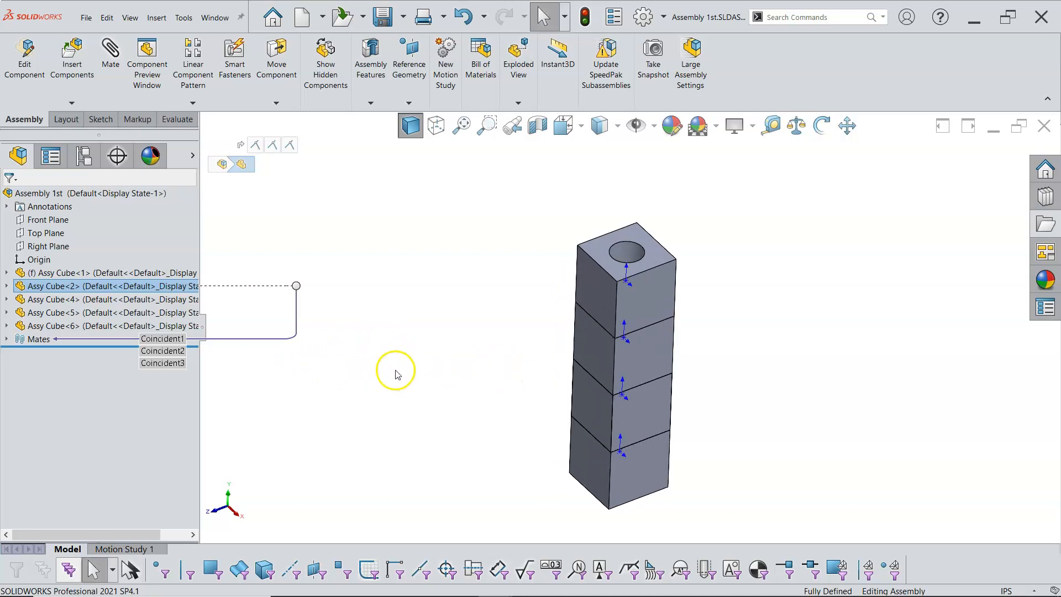
right_click(102, 289)
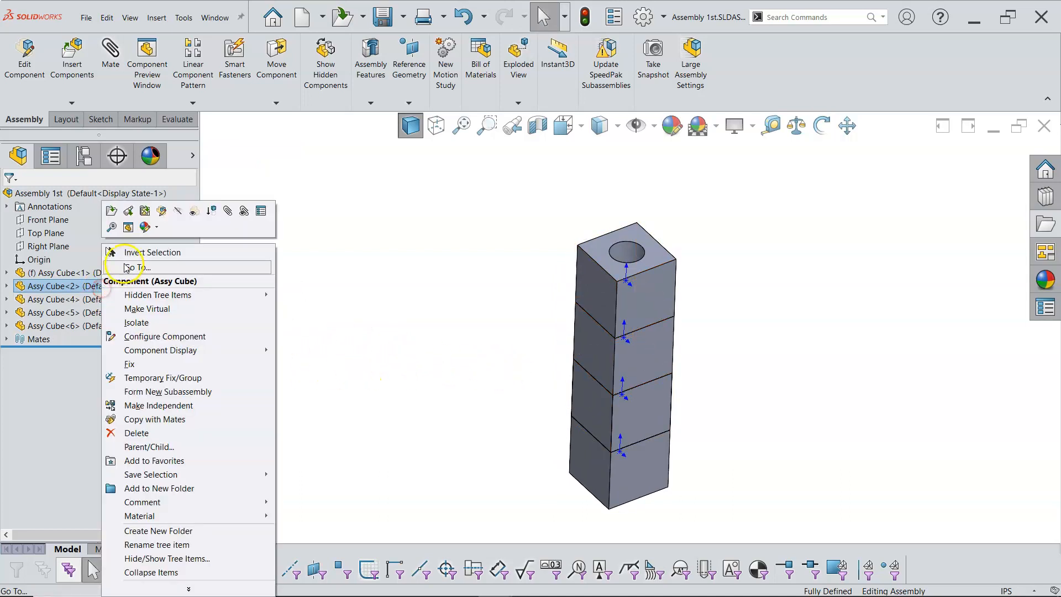
click(176, 215)
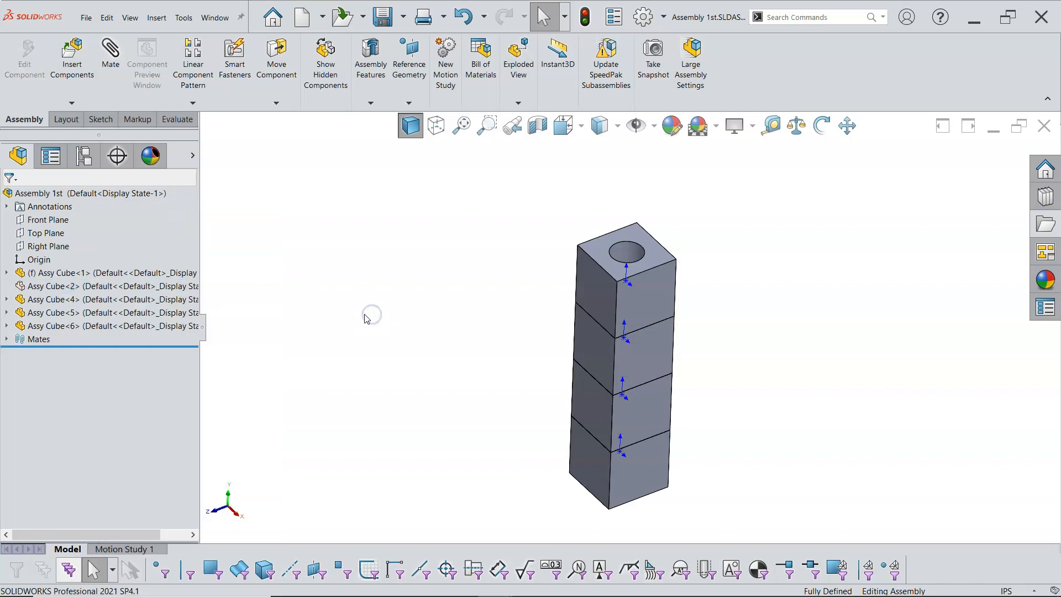
Hide Assy Cube<4> and show Assy Cube<2> in its place in the stack
right_click(128, 299)
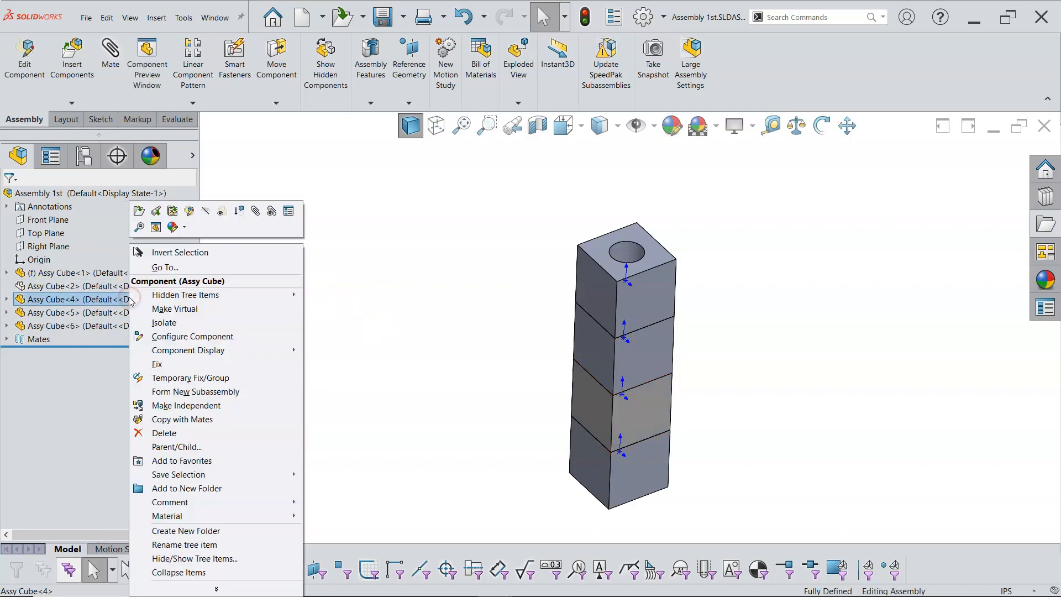
click(221, 211)
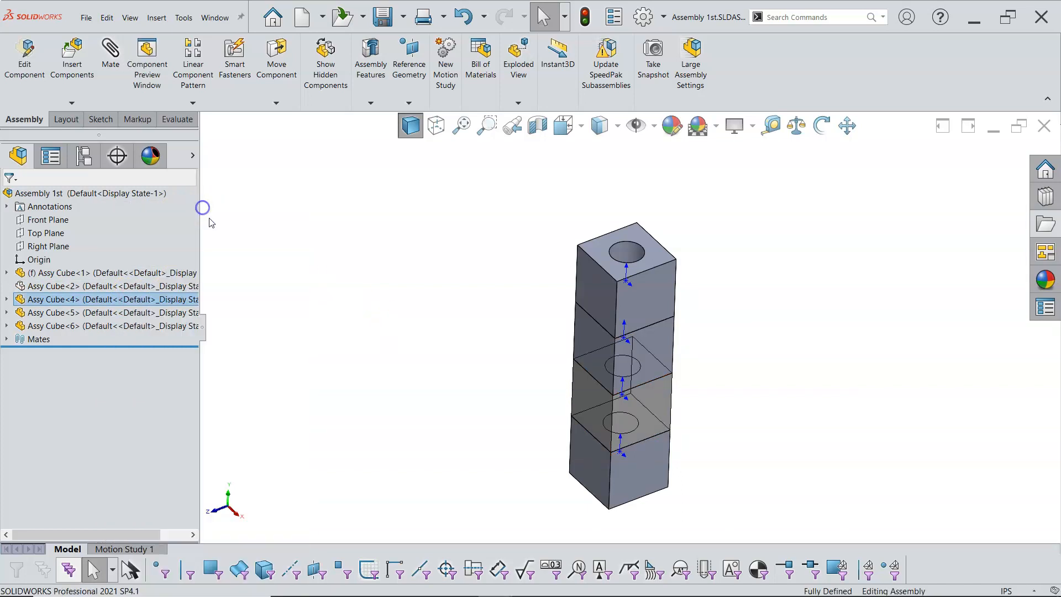
right_click(106, 285)
click(157, 210)
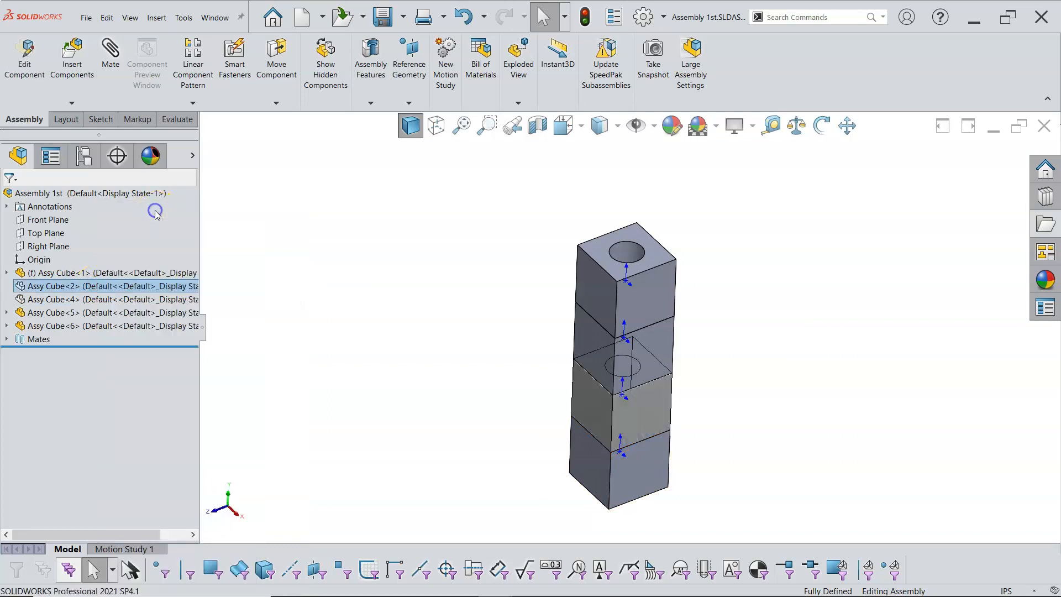
middle_drag(431, 354, 450, 344)
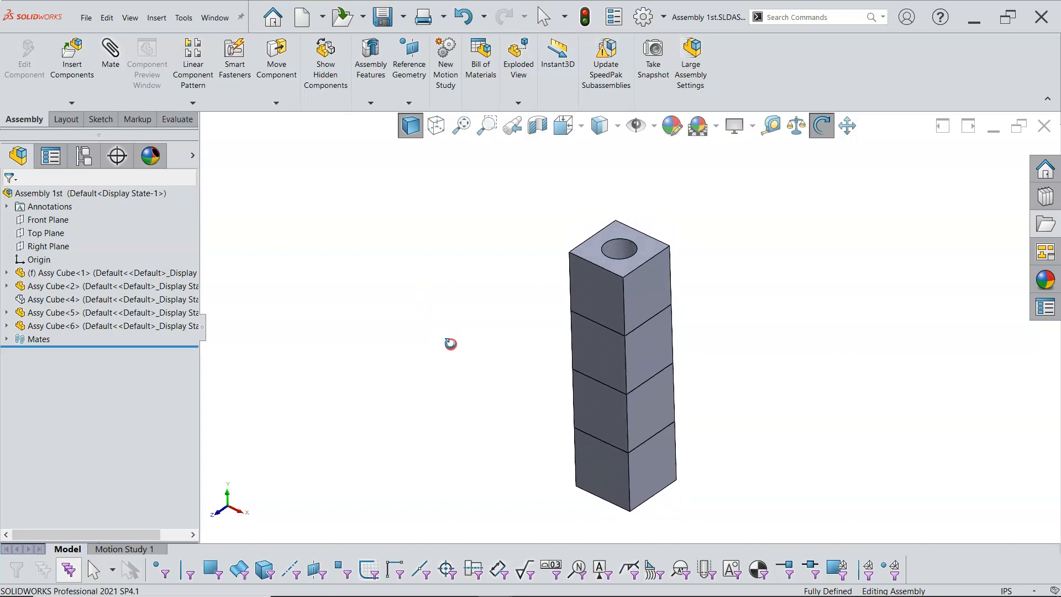
scroll(664, 445, down, 1)
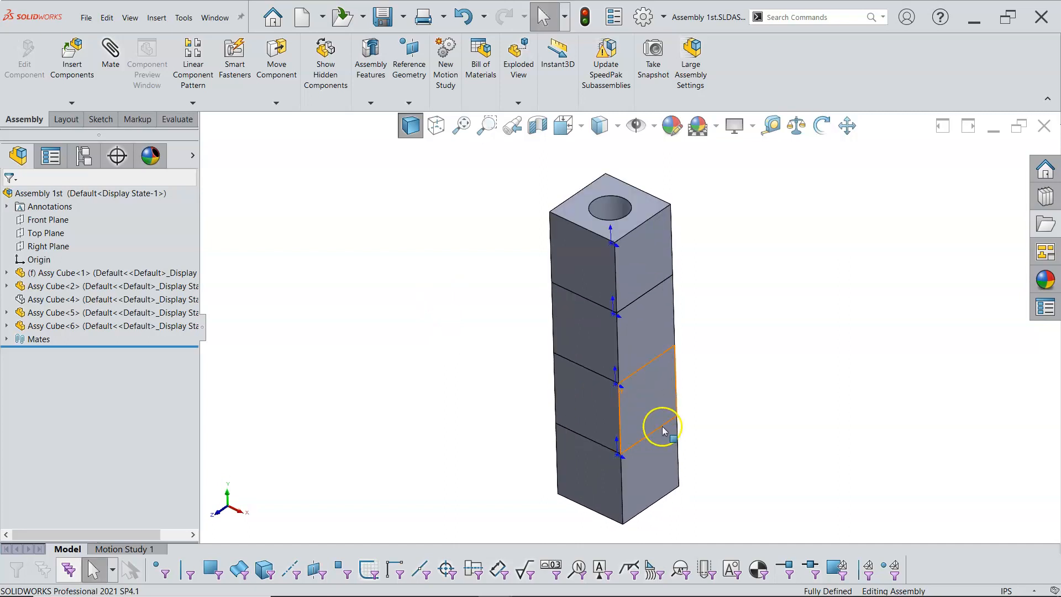
click(445, 384)
middle_drag(438, 362, 418, 353)
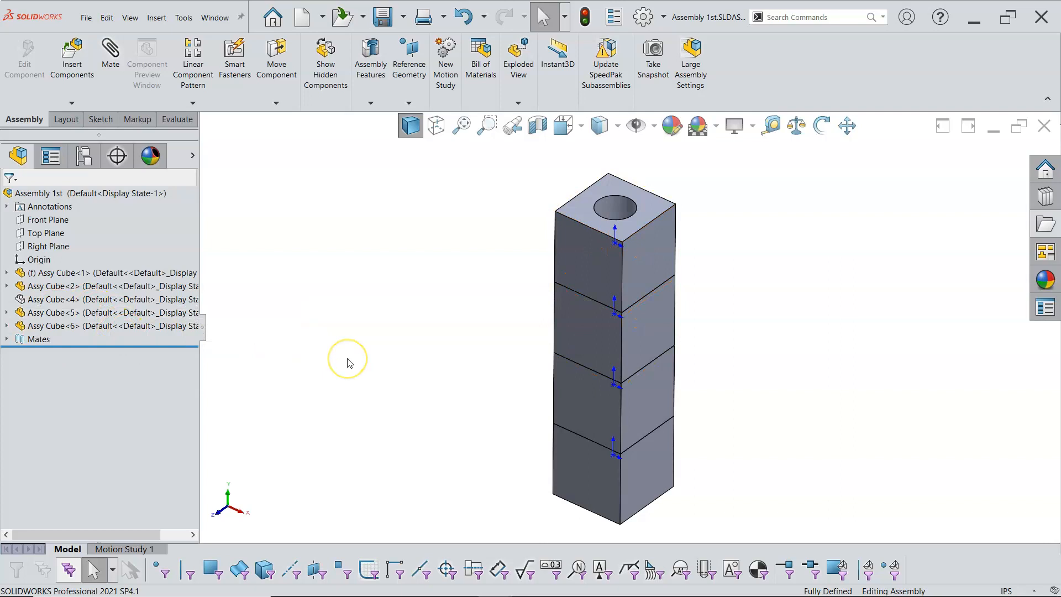
Add another Assy Cube instance beside the stack by copying Assy Cube<6> into the graphics area
middle_drag(370, 351, 370, 376)
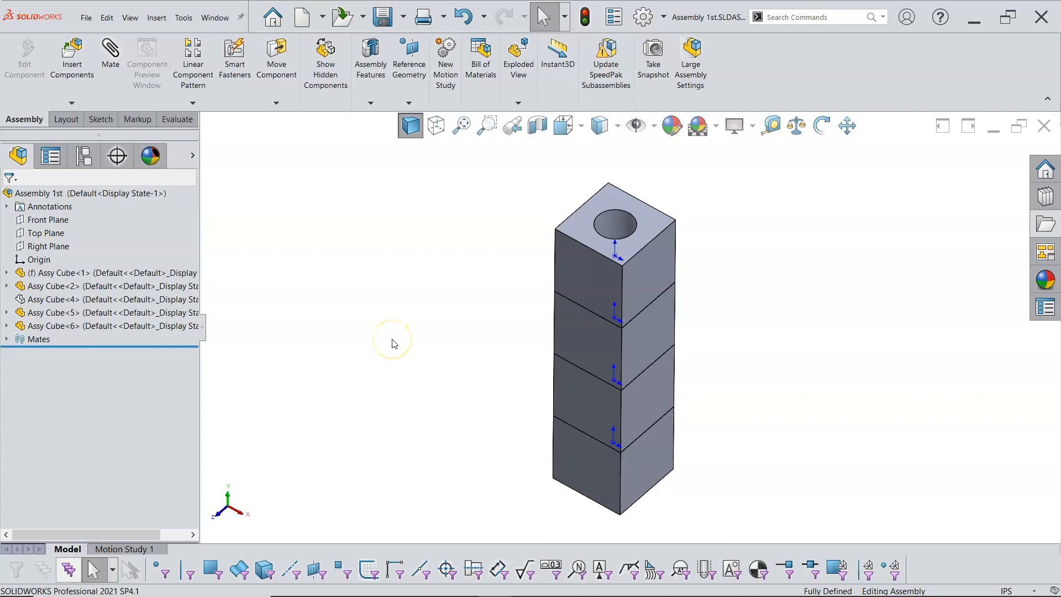
scroll(445, 320, up, 1)
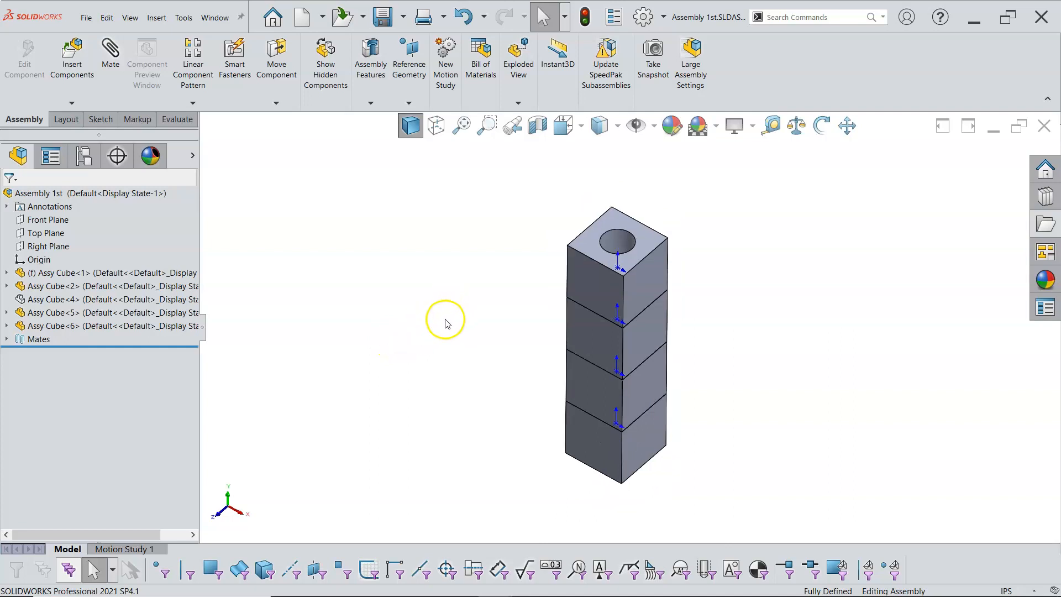
click(847, 126)
drag(814, 315, 852, 307)
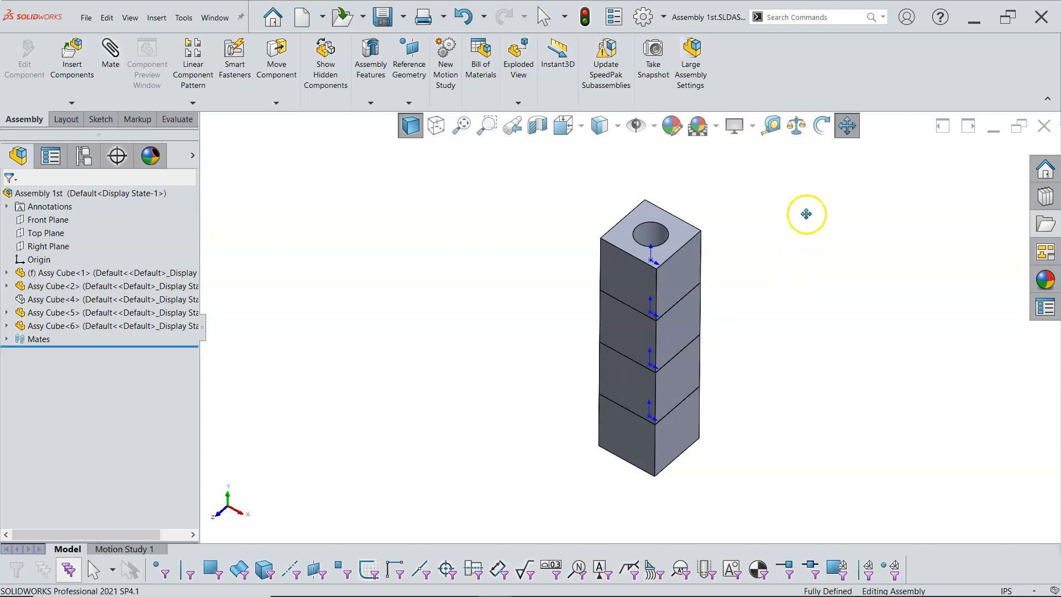
click(847, 125)
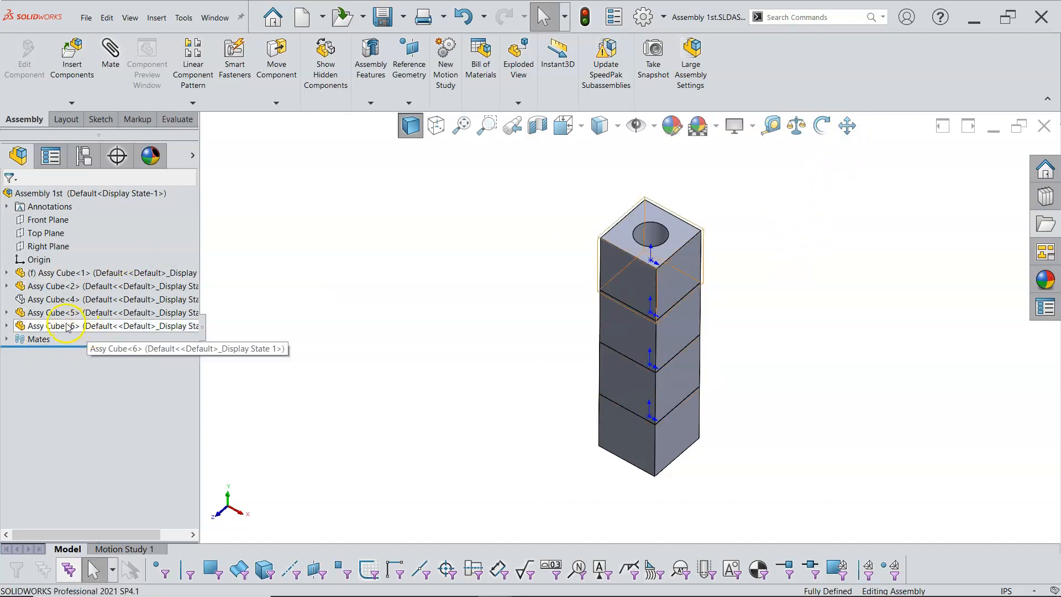
ctrl+drag(66, 327, 474, 325)
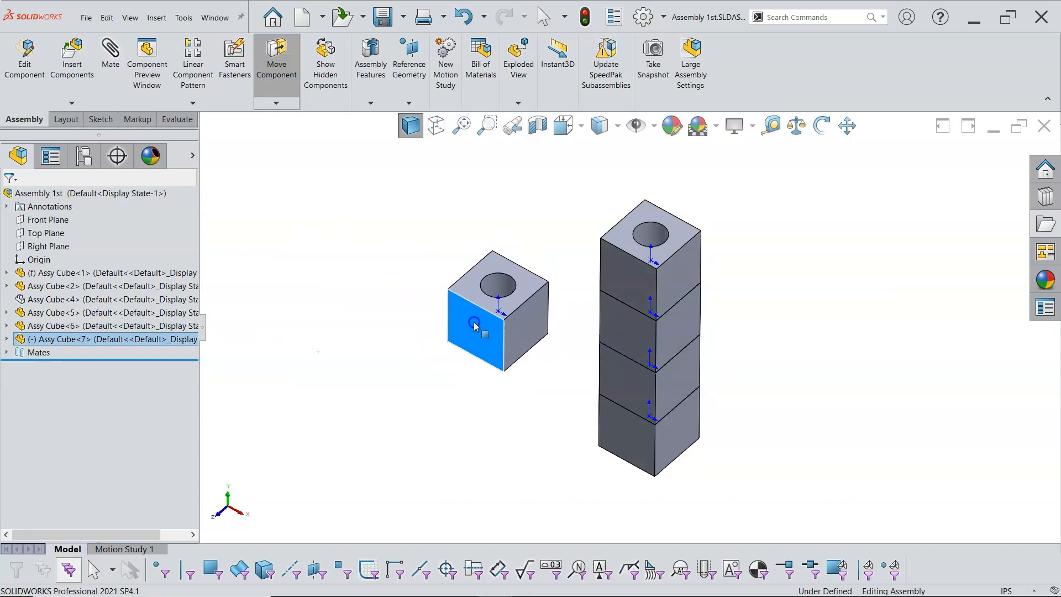
Create a second copy of the new cube and place it to the upper left of it
click(821, 126)
drag(778, 301, 488, 307)
click(822, 125)
click(479, 319)
middle_drag(487, 294, 508, 331)
ctrl+drag(506, 330, 381, 264)
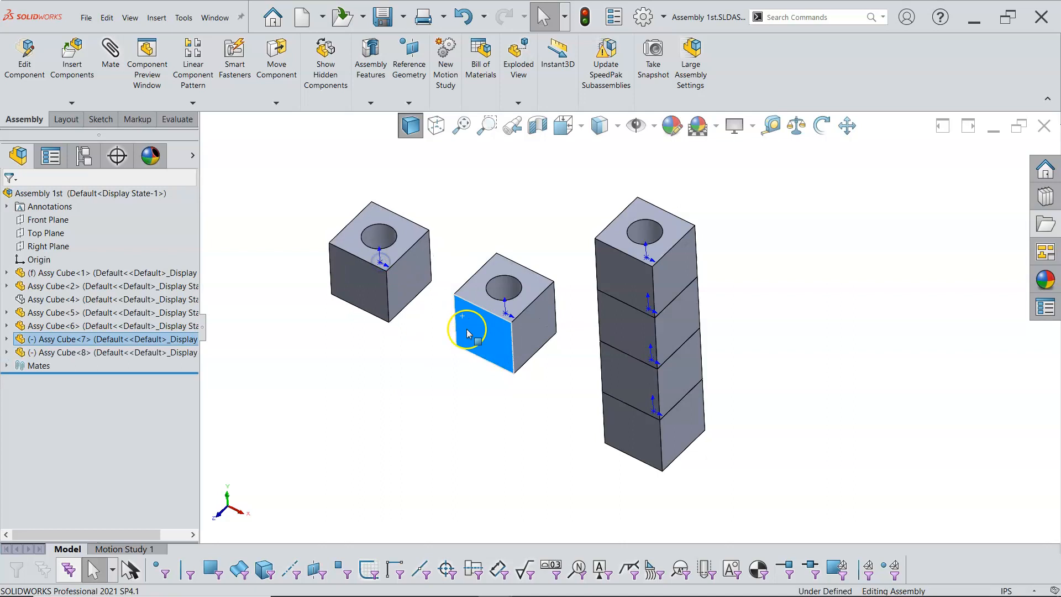
Reposition the two new loose cubes in the graphics area
drag(477, 341, 482, 367)
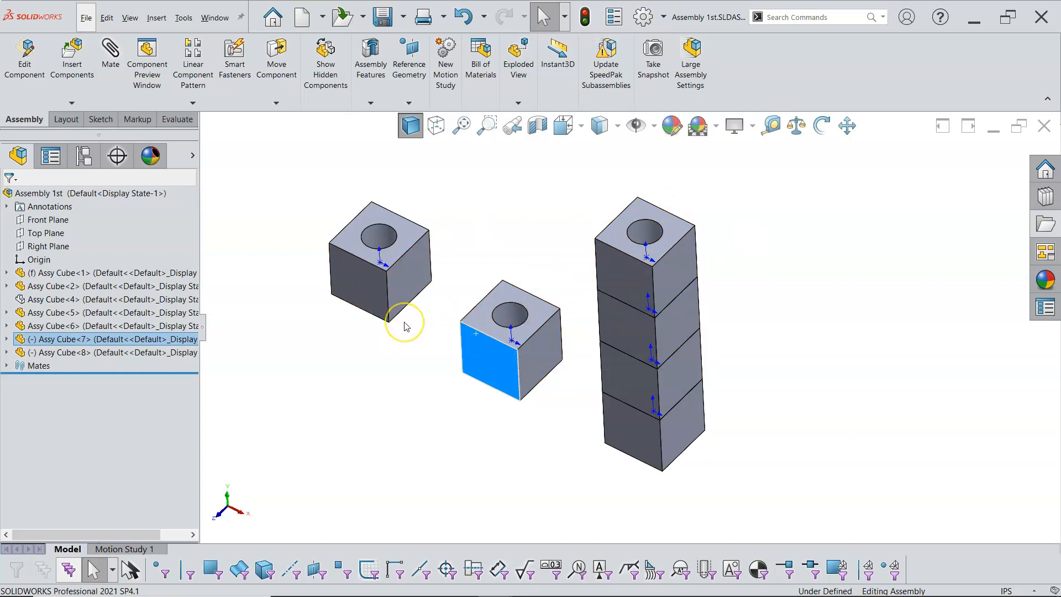
middle_drag(405, 326, 481, 371)
scroll(611, 355, down, 5)
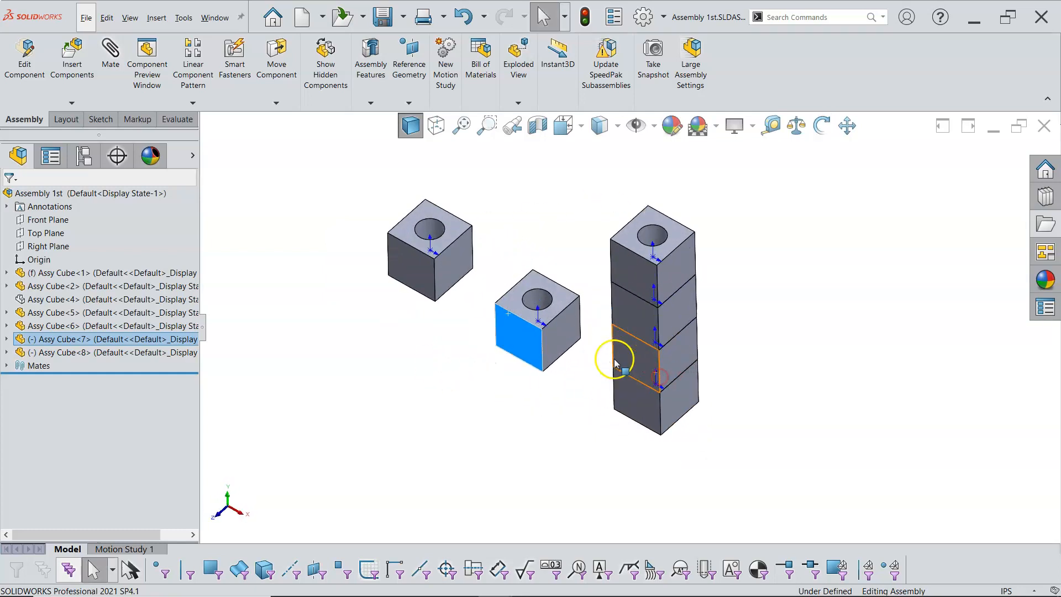
click(572, 266)
scroll(561, 316, up, 2)
drag(557, 311, 579, 308)
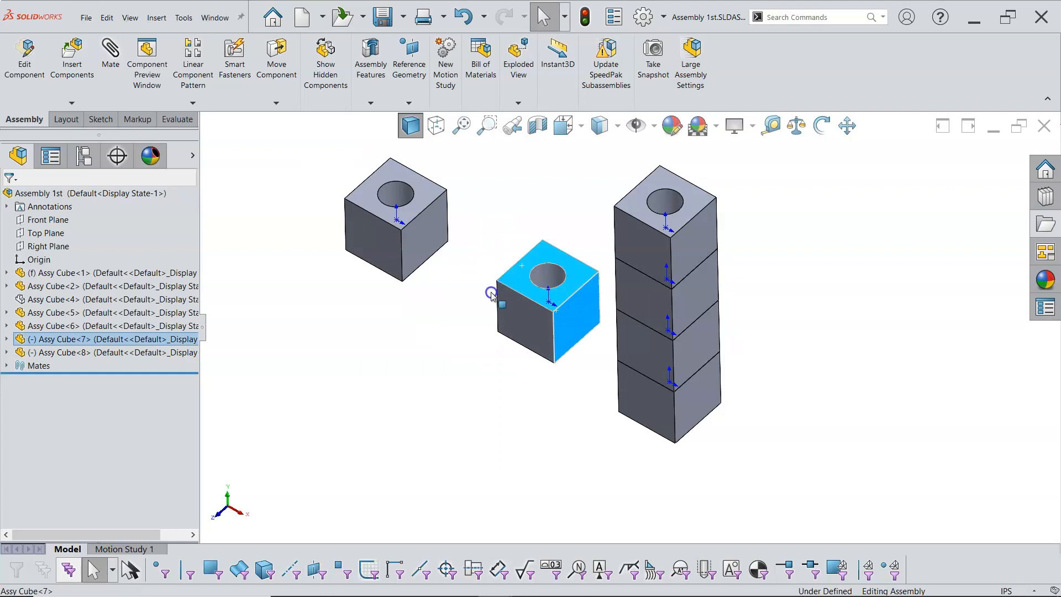
click(477, 237)
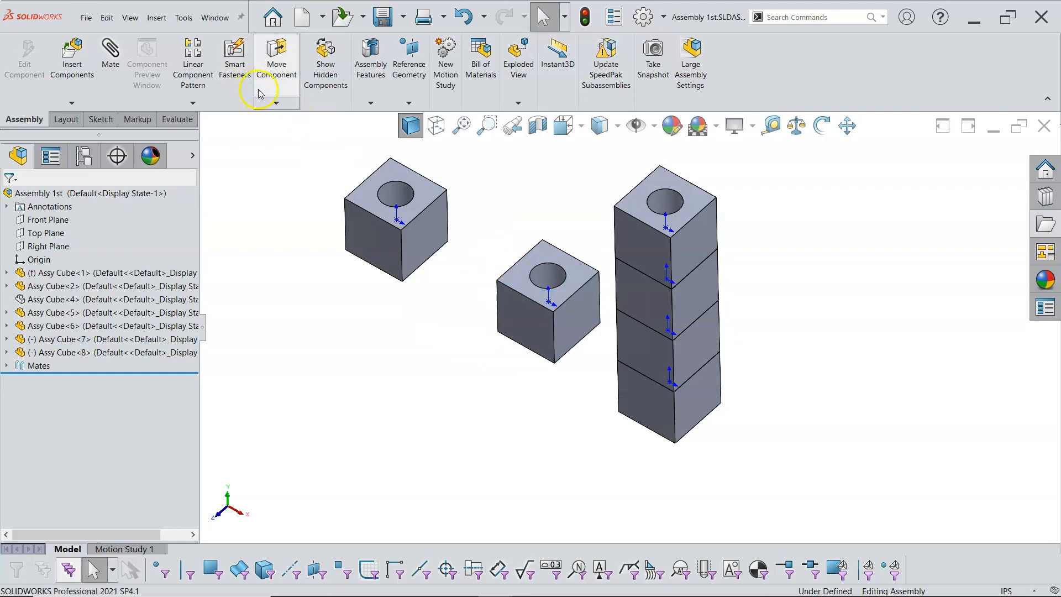
Rotate Assy Cube<7> freely with Rotate Component
click(276, 103)
click(284, 131)
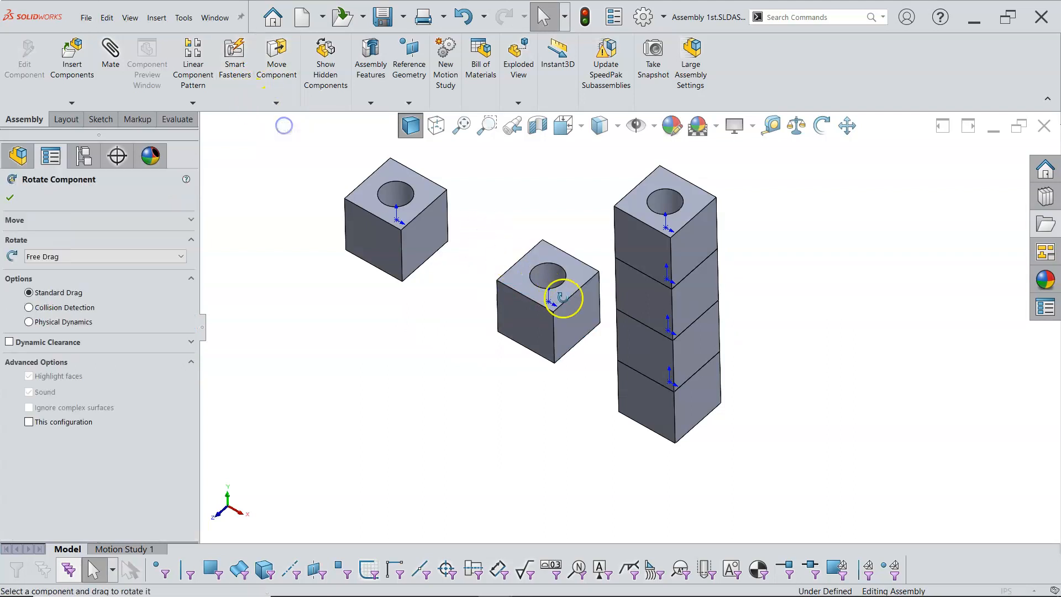
drag(720, 224, 517, 479)
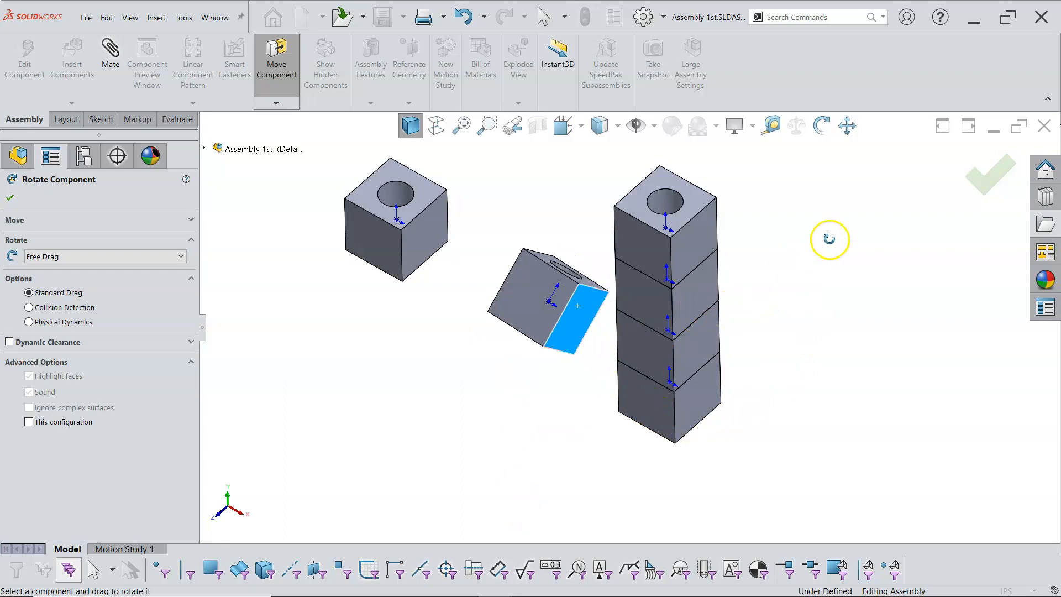
click(987, 174)
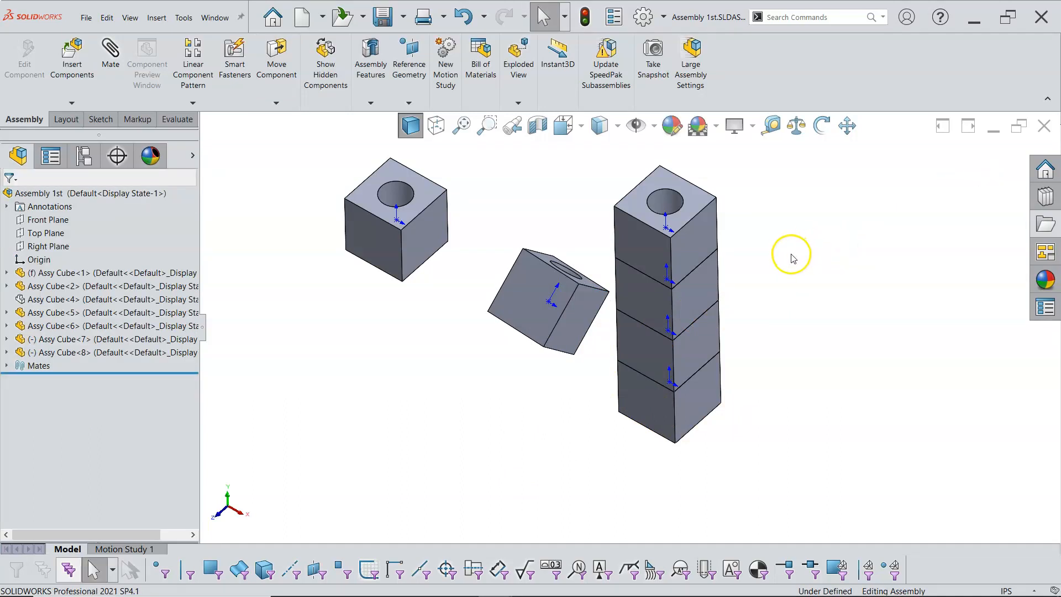
Drag the rotated cube into a new position near the other loose cube
middle_drag(788, 256, 827, 137)
click(791, 241)
middle_drag(792, 241, 775, 269)
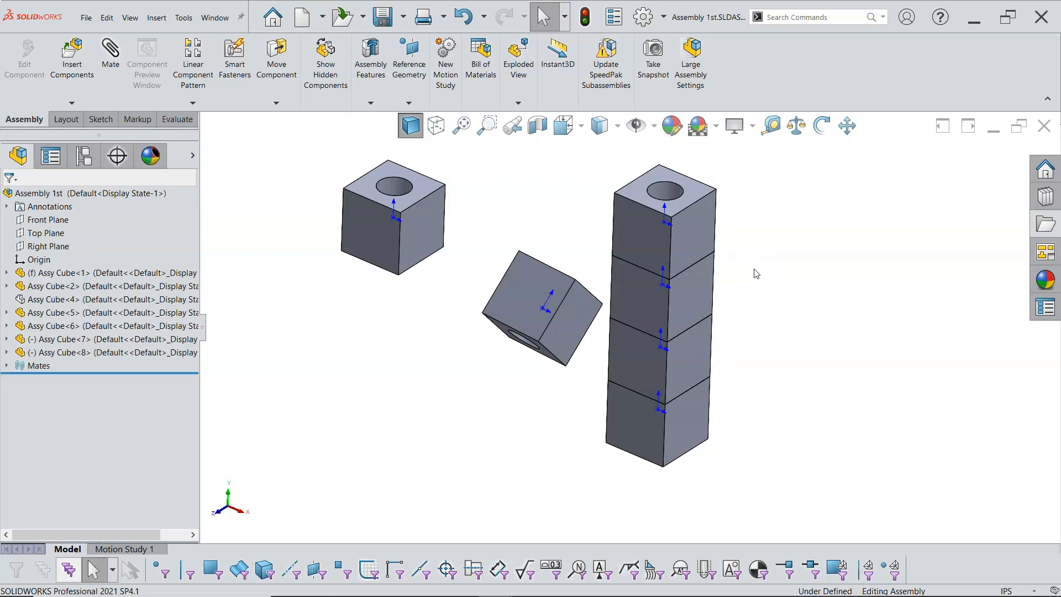
drag(542, 280, 541, 253)
middle_drag(576, 219, 554, 241)
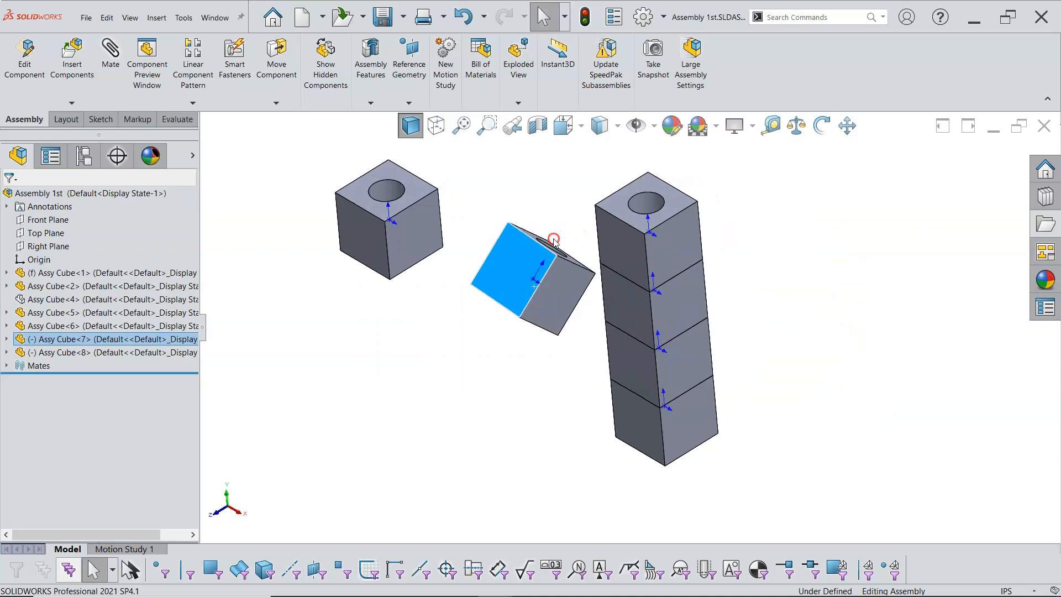
click(418, 304)
middle_drag(447, 280, 467, 275)
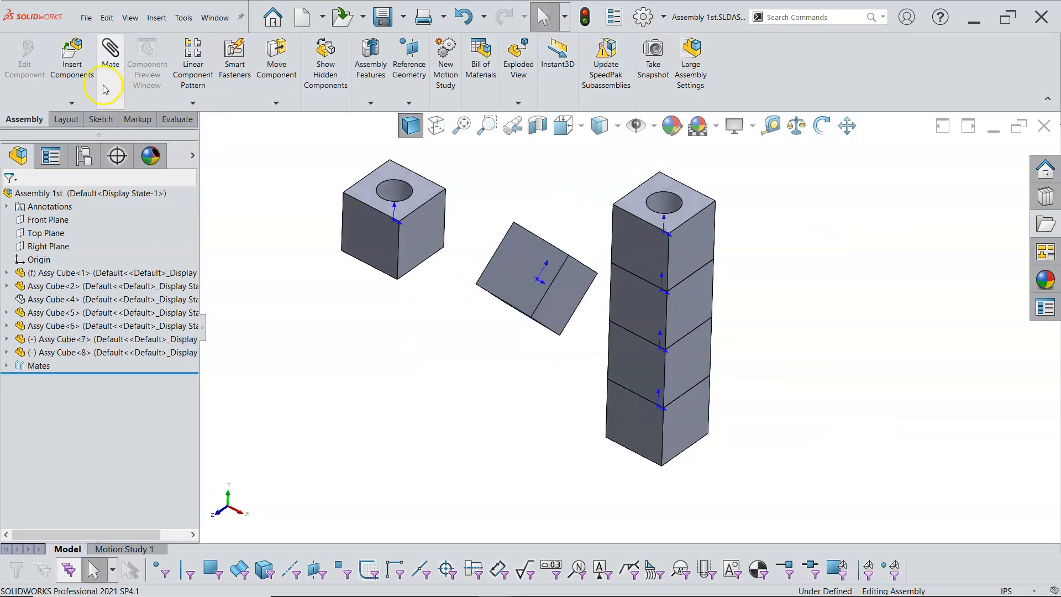
Insert another Assy Cube, rotating it 90° about its axes before placing it below the loose cubes
click(71, 63)
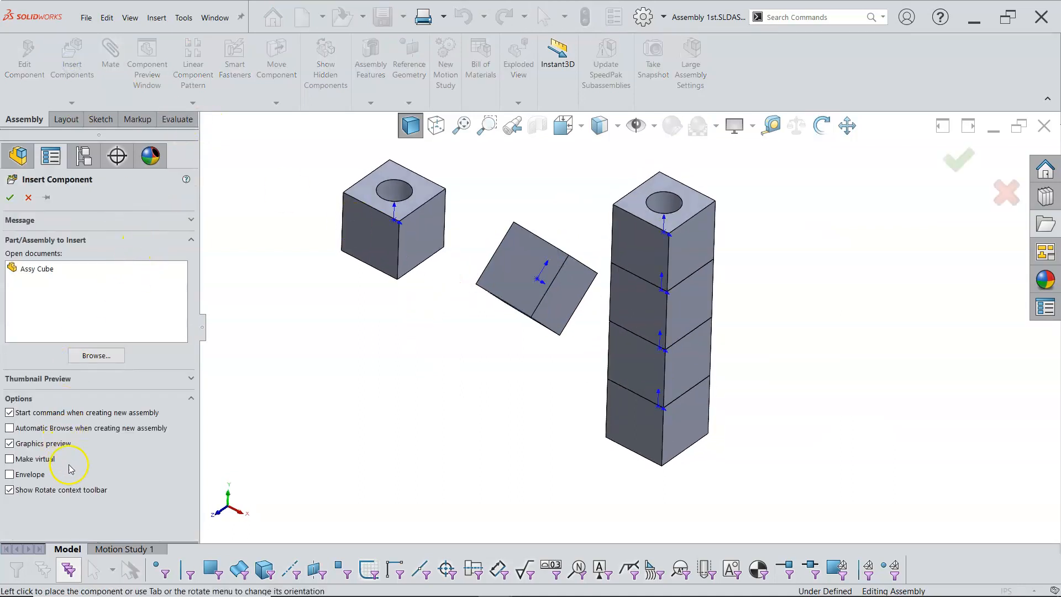
click(38, 269)
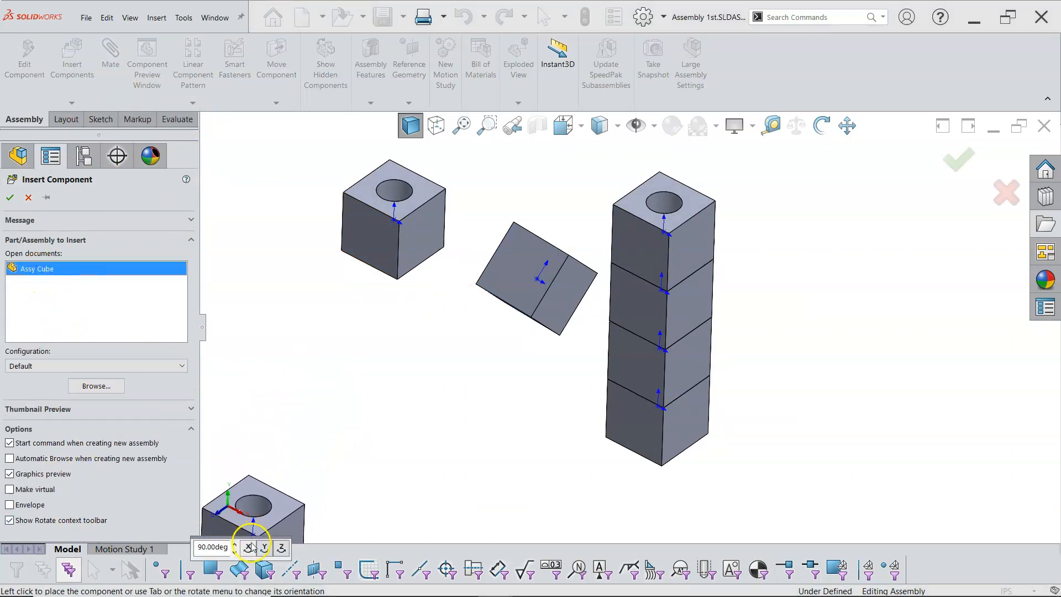
click(248, 547)
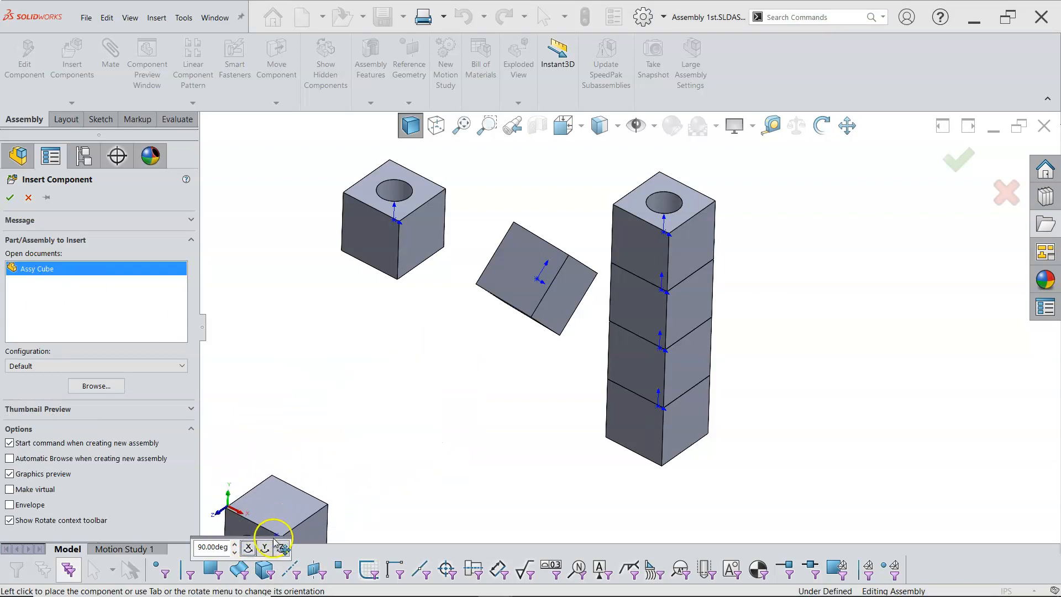
click(265, 548)
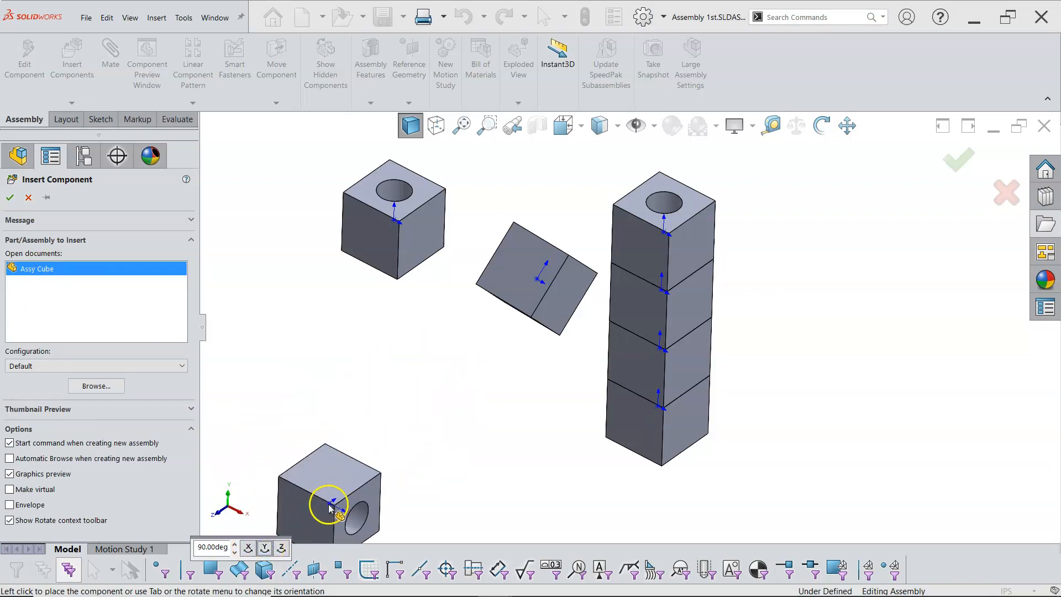
click(282, 547)
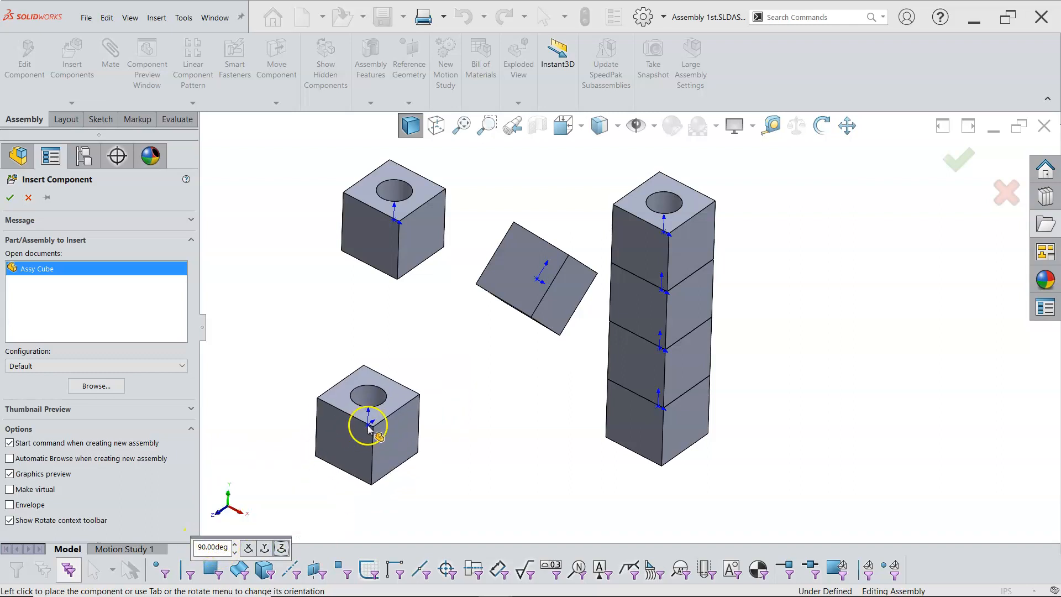
click(426, 356)
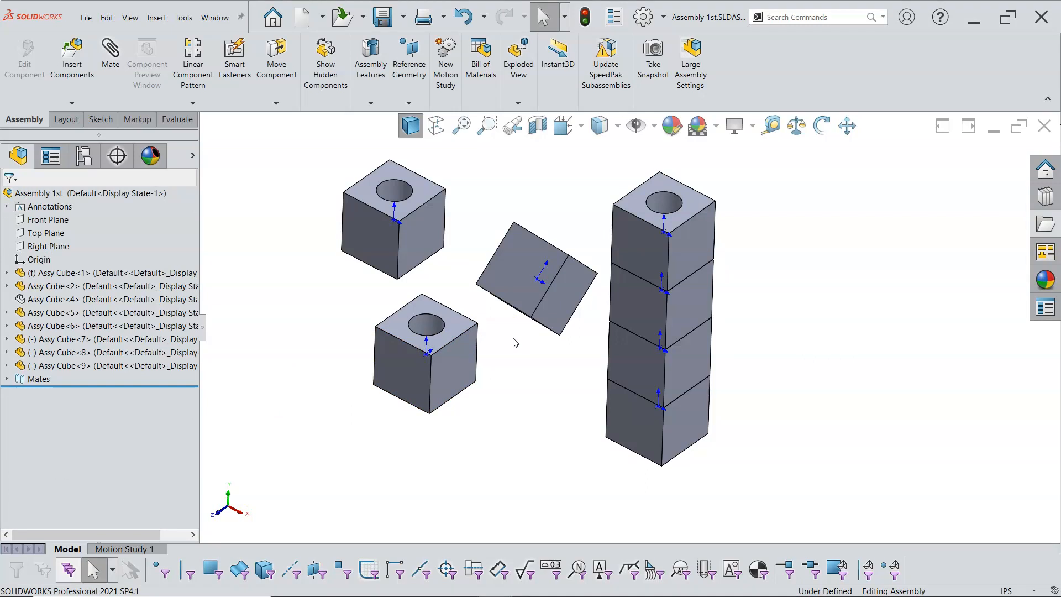
Hide the origin triads in the graphics area
middle_drag(490, 329, 484, 358)
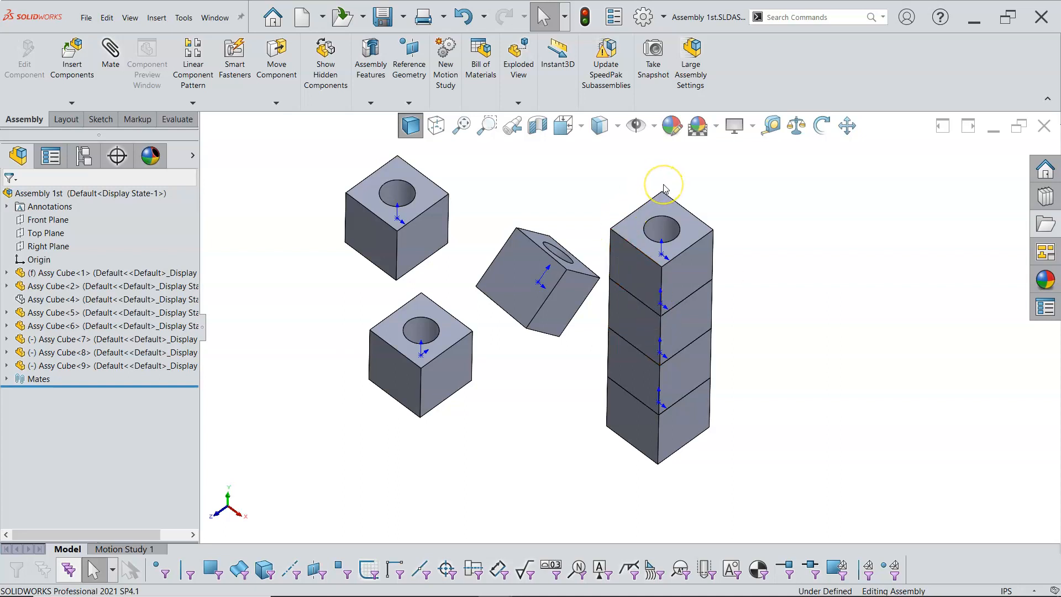
click(654, 128)
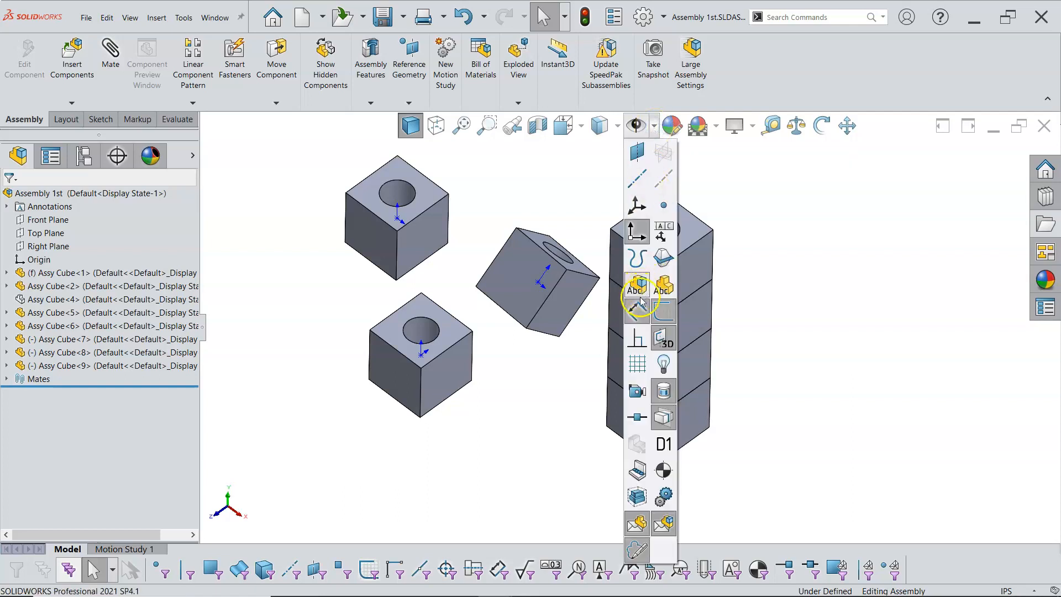
click(636, 231)
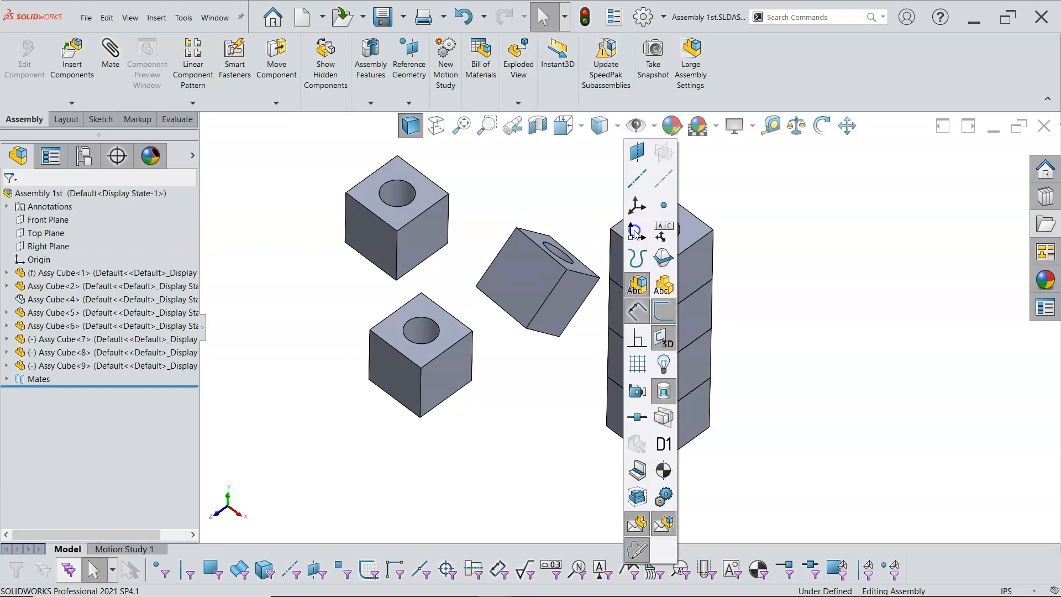
click(809, 293)
Drag the loose cubes to new positions, also trying to move the fully defined top cube of the stack
middle_drag(819, 241, 812, 163)
drag(457, 253, 492, 253)
drag(661, 237, 727, 263)
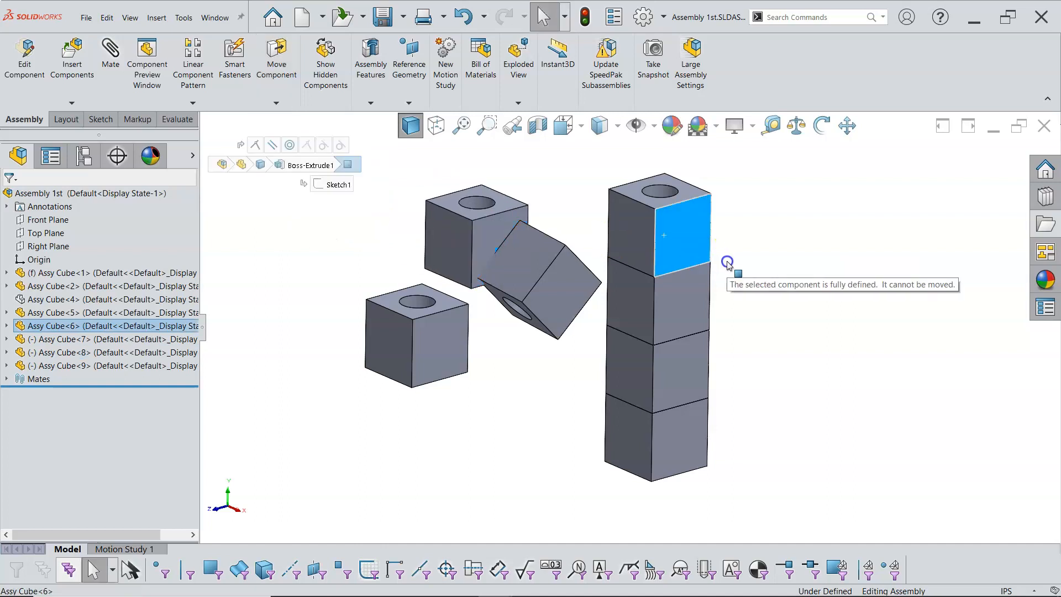
drag(635, 312, 679, 331)
drag(539, 277, 587, 182)
drag(478, 229, 437, 221)
drag(431, 304, 456, 338)
middle_drag(368, 256, 373, 297)
key(Escape)
Switch to the PowerPoint presentation showing the Six Degrees of Freedom slide
mouse_move(358, 587)
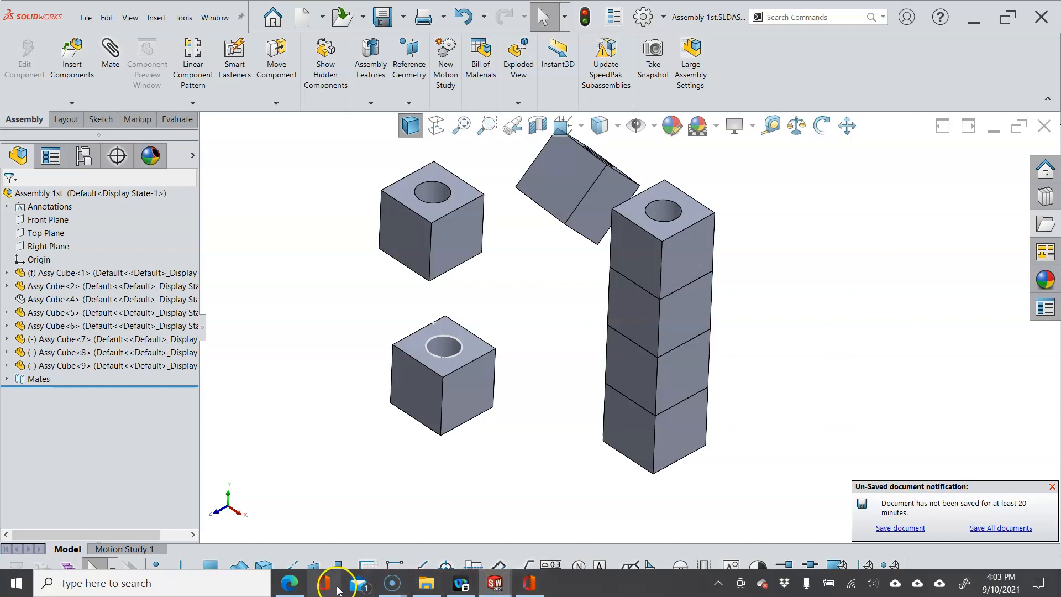
click(530, 586)
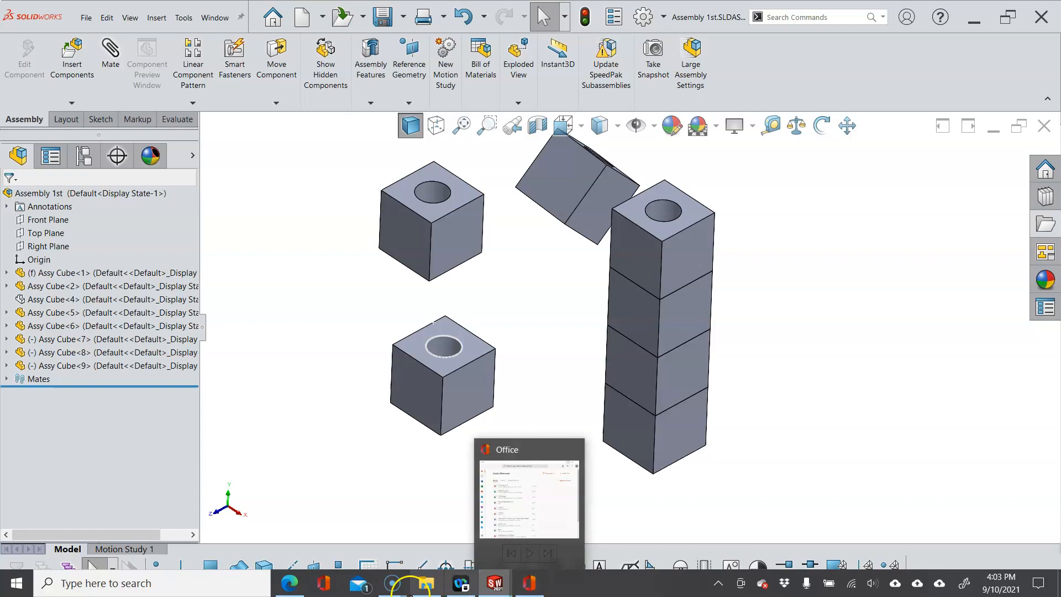
click(285, 542)
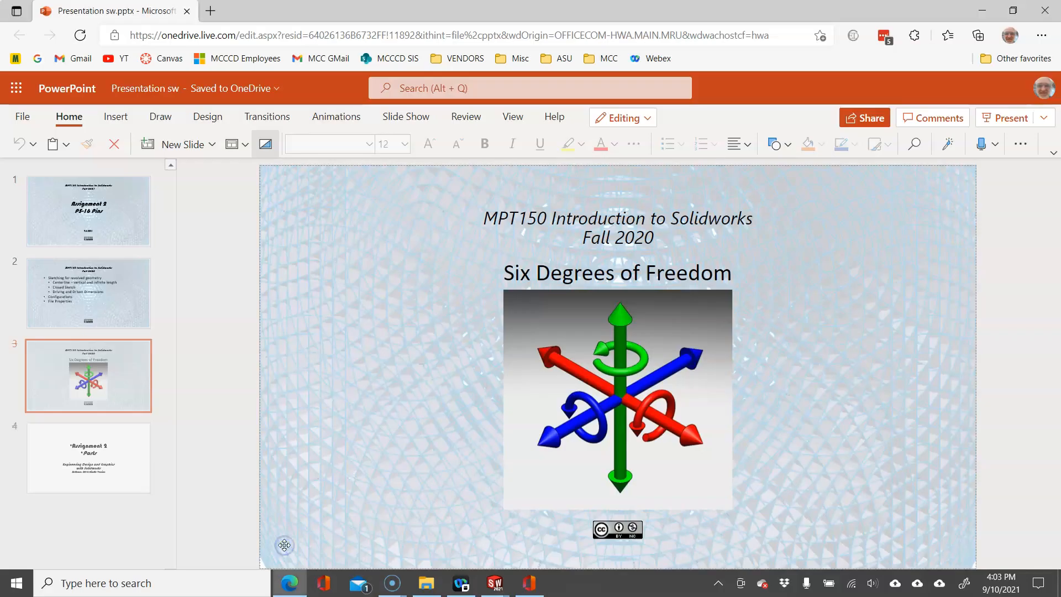
click(374, 420)
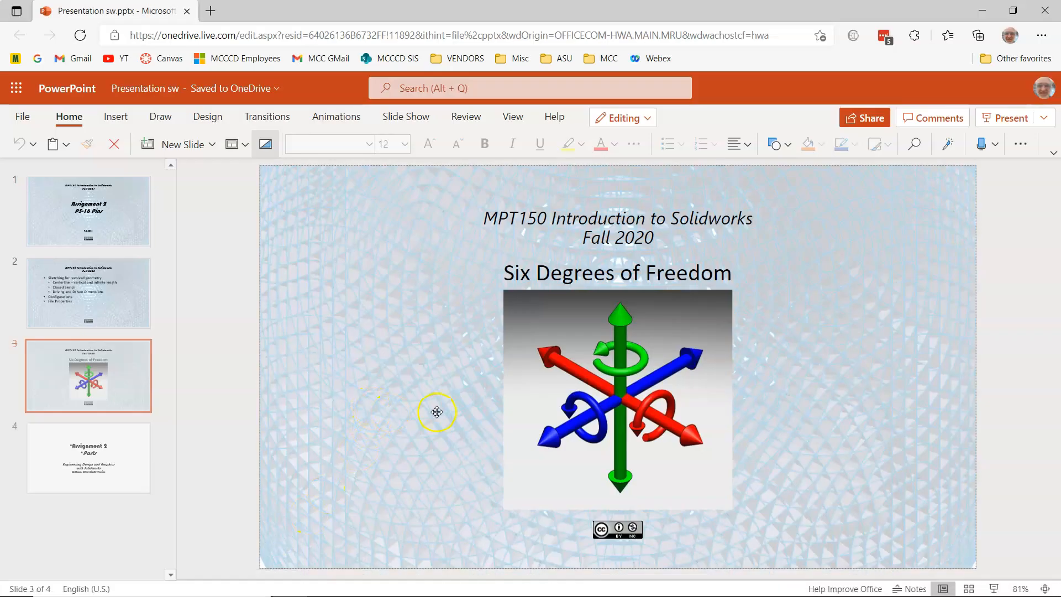